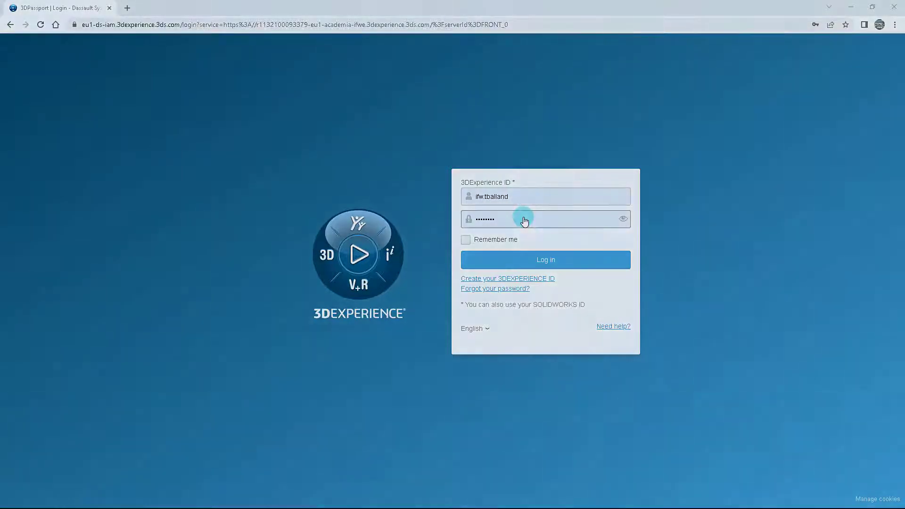
Step: Log in to the 3DEXPERIENCE platform and launch the Composites Design app, dismissing the new 3D Part dialog
{"action": "left_click", "coordinate": [537, 264]}
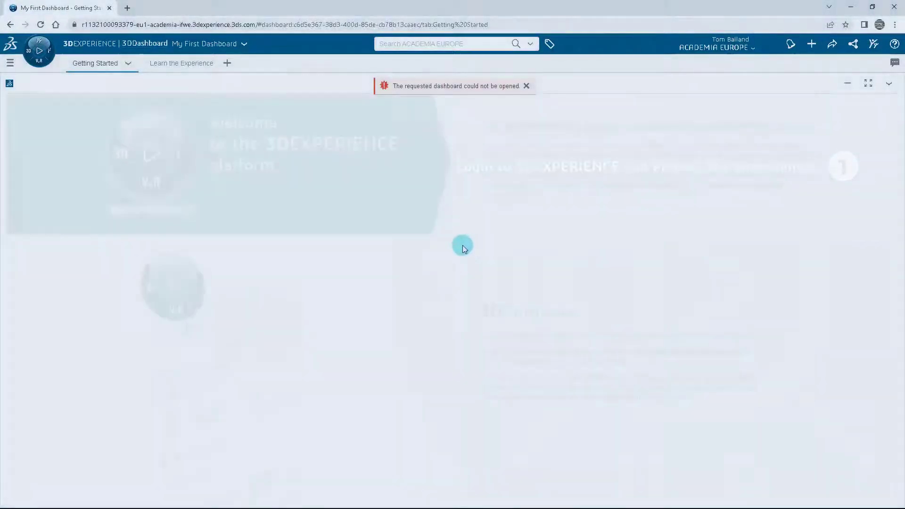
{"action": "left_click", "coordinate": [39, 50]}
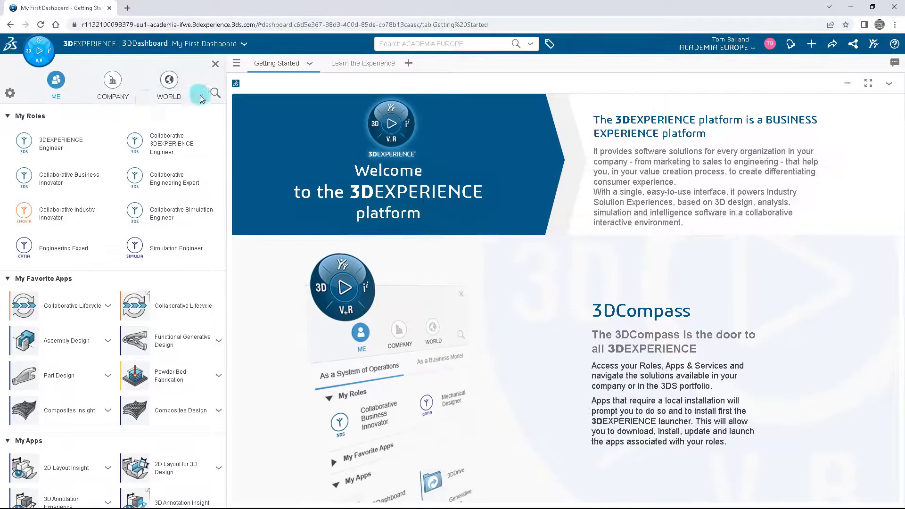
{"action": "left_click", "coordinate": [215, 94]}
{"action": "type", "text": "composites"}
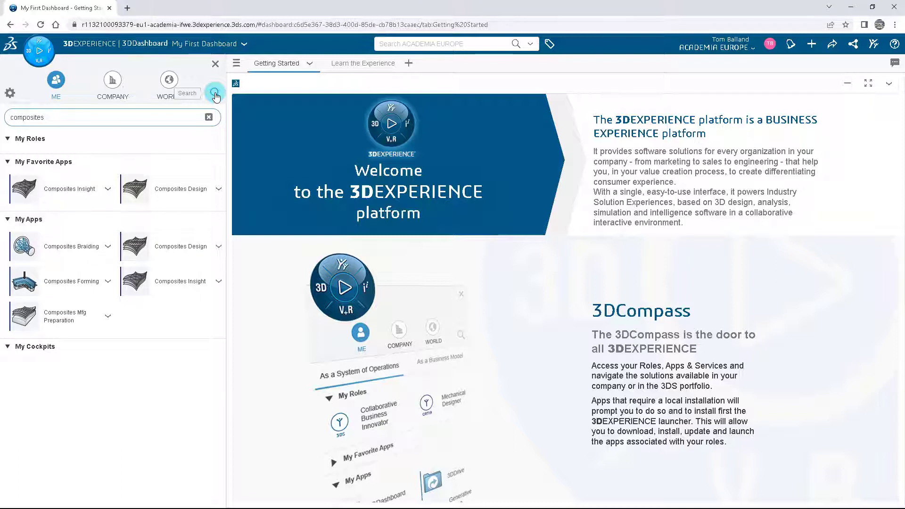
{"action": "left_click", "coordinate": [174, 186]}
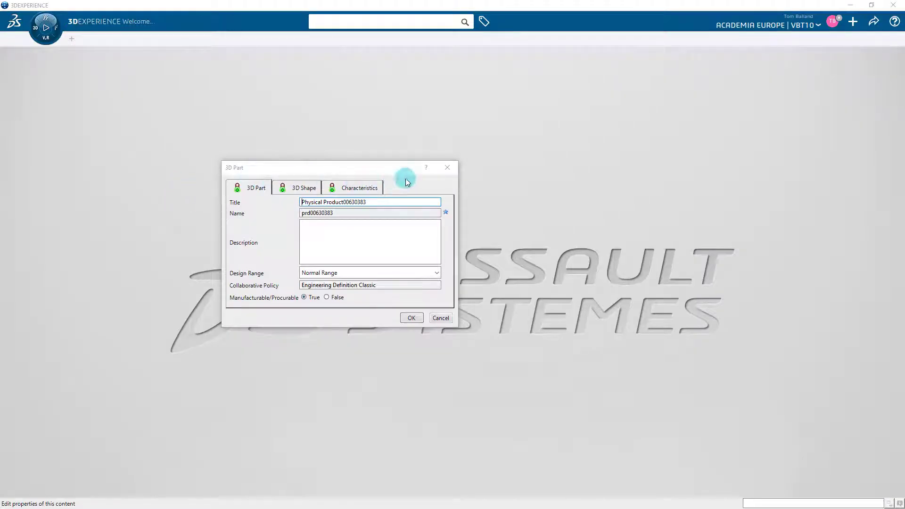
{"action": "left_click", "coordinate": [448, 168]}
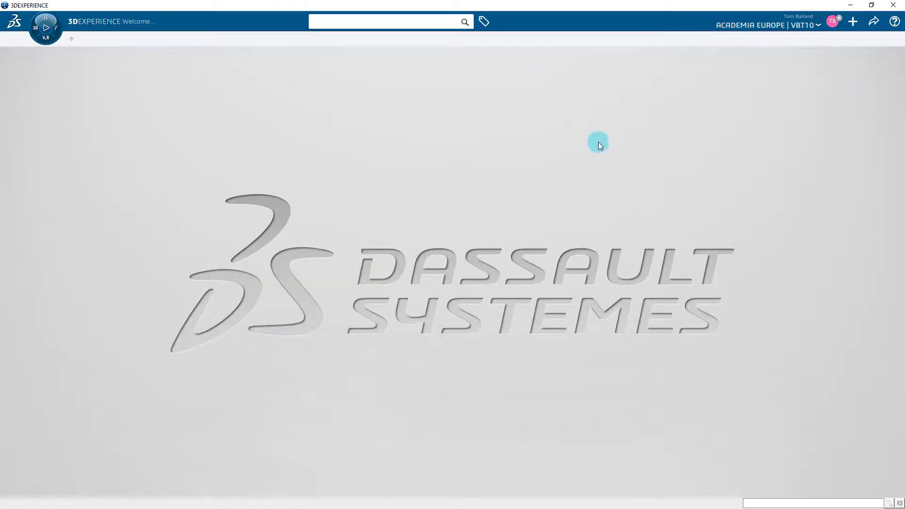
Step: Import Composite_Simulation.3dxml as new in the 3DXML with authoring format, with an empty duplication string
{"action": "left_click", "coordinate": [856, 23]}
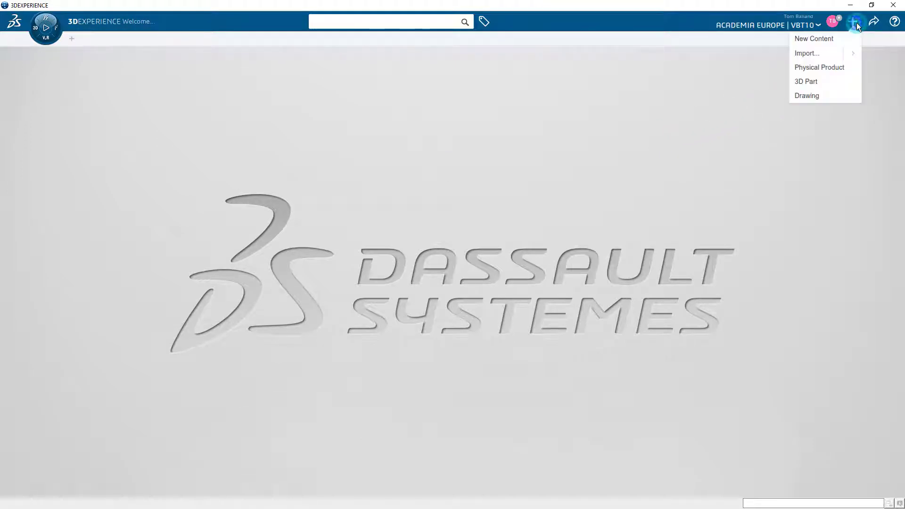
{"action": "left_click", "coordinate": [827, 55]}
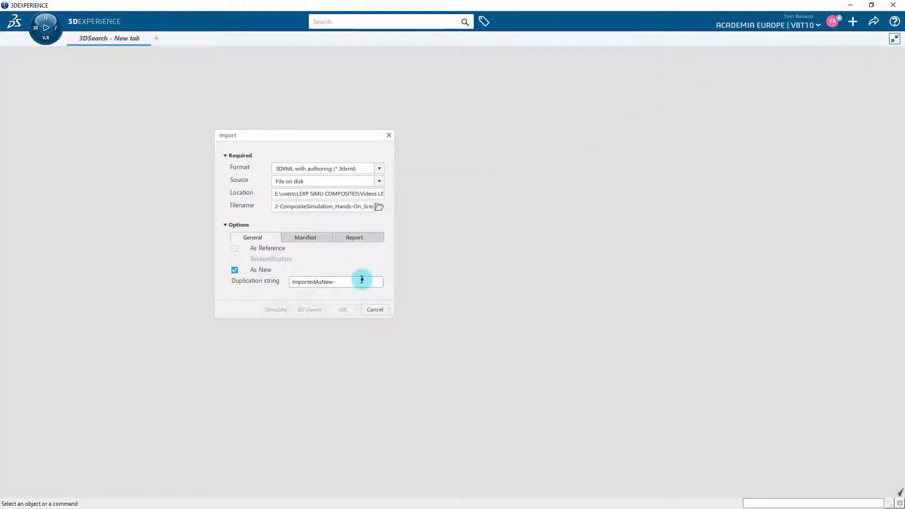
{"action": "left_click_drag", "start_coordinate": [362, 282], "coordinate": [280, 281]}
{"action": "key", "text": "BackSpace"}
{"action": "left_click", "coordinate": [379, 207]}
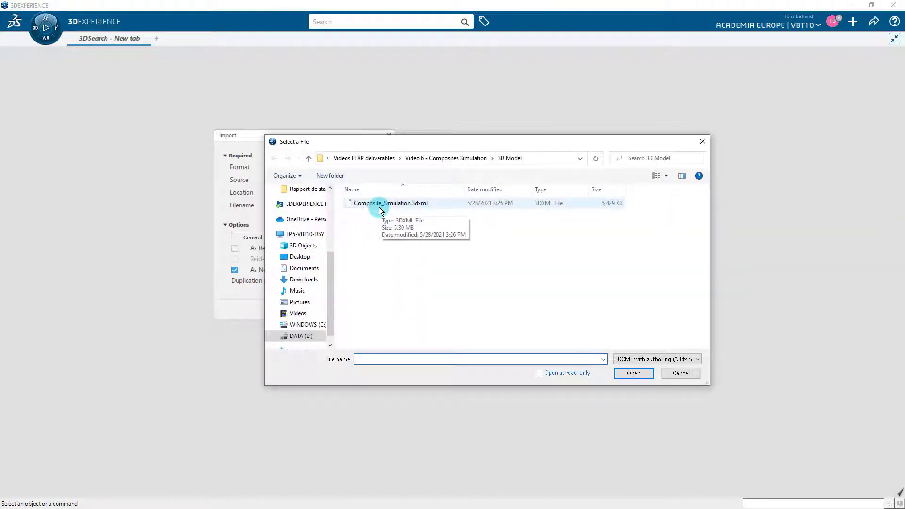
{"action": "left_click", "coordinate": [390, 206]}
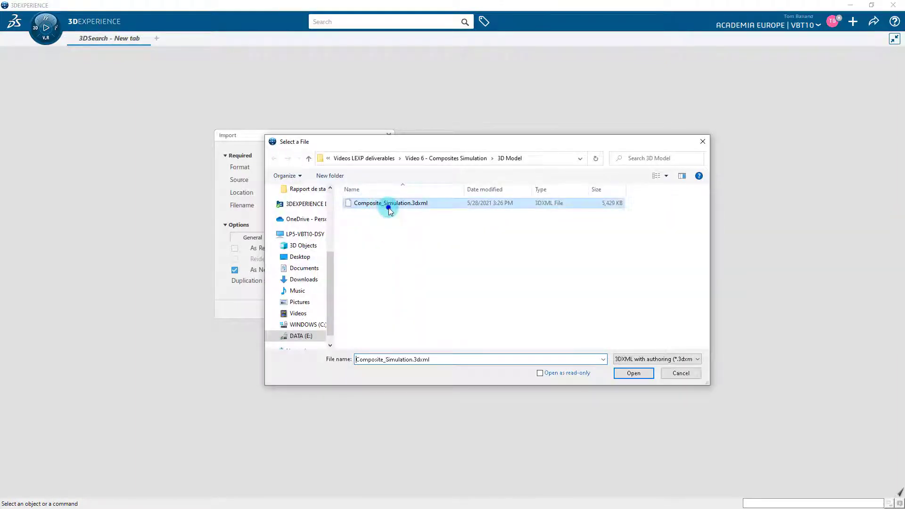
{"action": "left_click", "coordinate": [624, 379]}
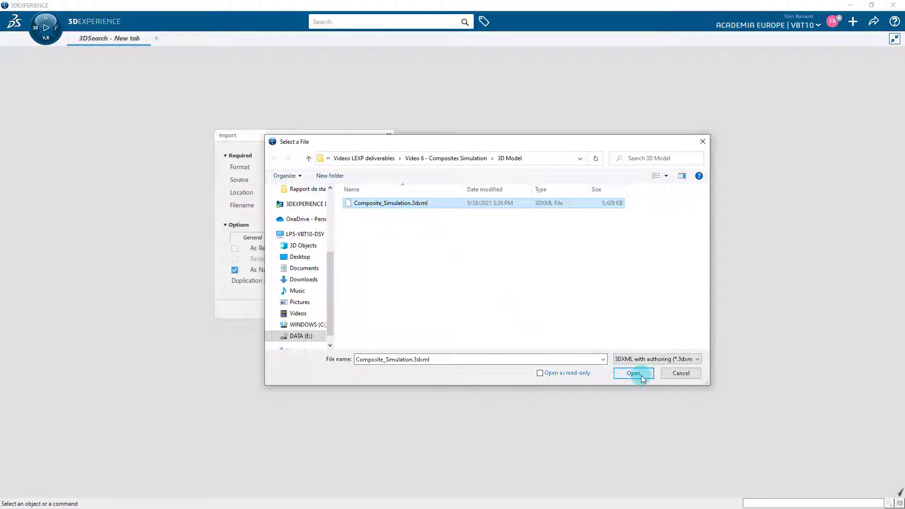
{"action": "left_click", "coordinate": [638, 374]}
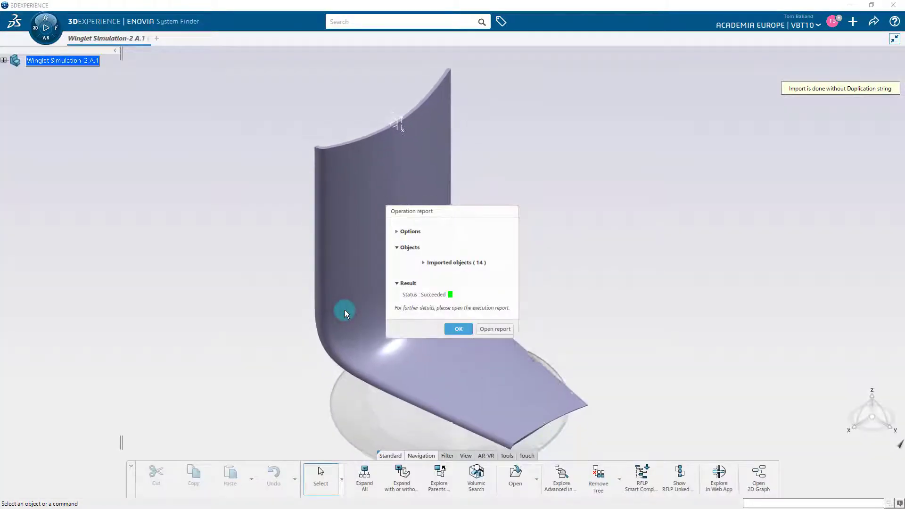
{"action": "left_click", "coordinate": [459, 330]}
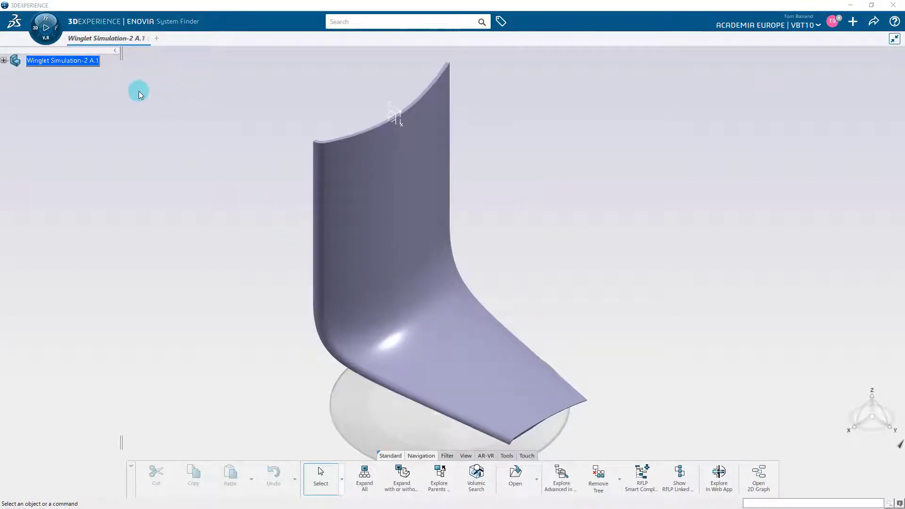
Step: Expand the imported Winglet Simulation-2 A.1 product in the tree and open it
{"action": "left_click", "coordinate": [4, 60]}
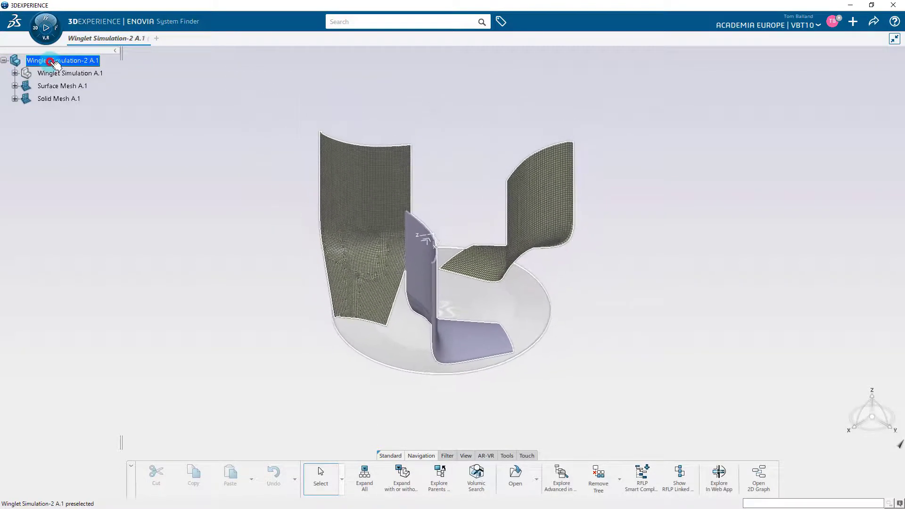
{"action": "right_click", "coordinate": [56, 65]}
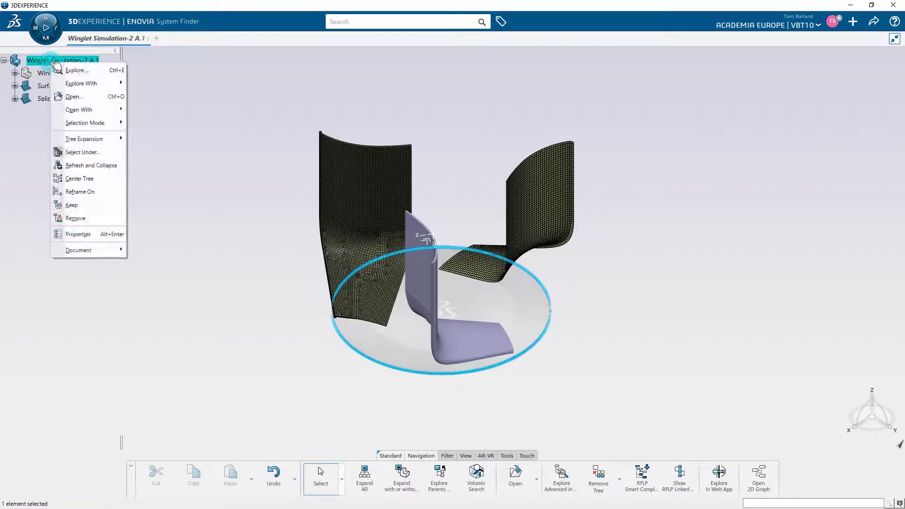
{"action": "left_click", "coordinate": [82, 96]}
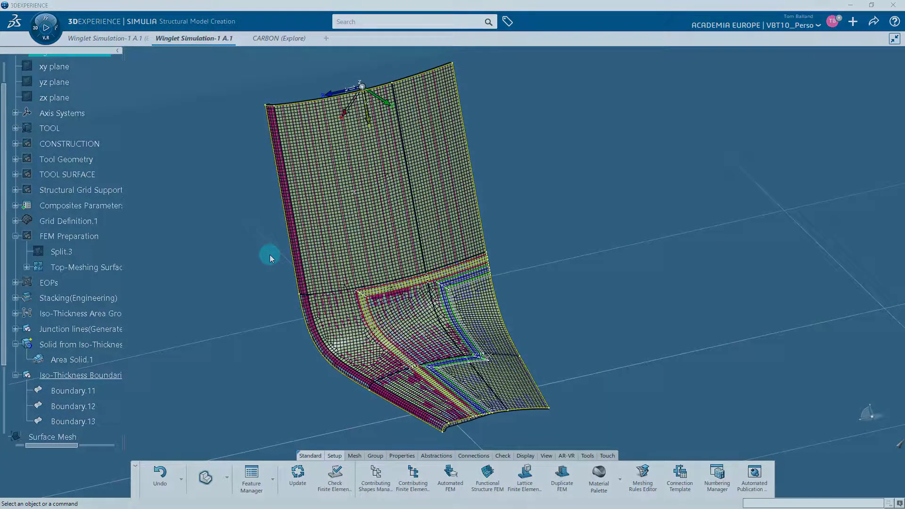
Step: Launch the Mechanical Scenario Creation app and create a physics simulation with its default title
{"action": "left_click", "coordinate": [49, 41]}
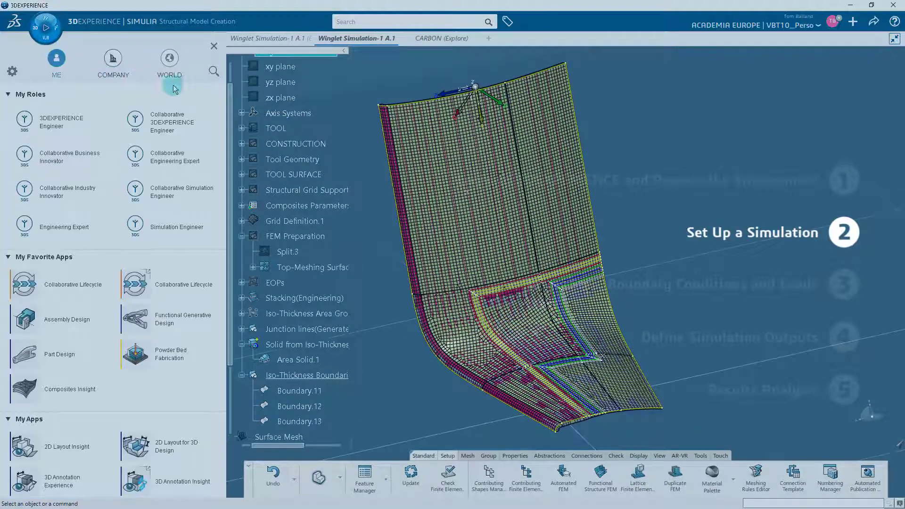
{"action": "left_click", "coordinate": [213, 75]}
{"action": "type", "text": "mec"}
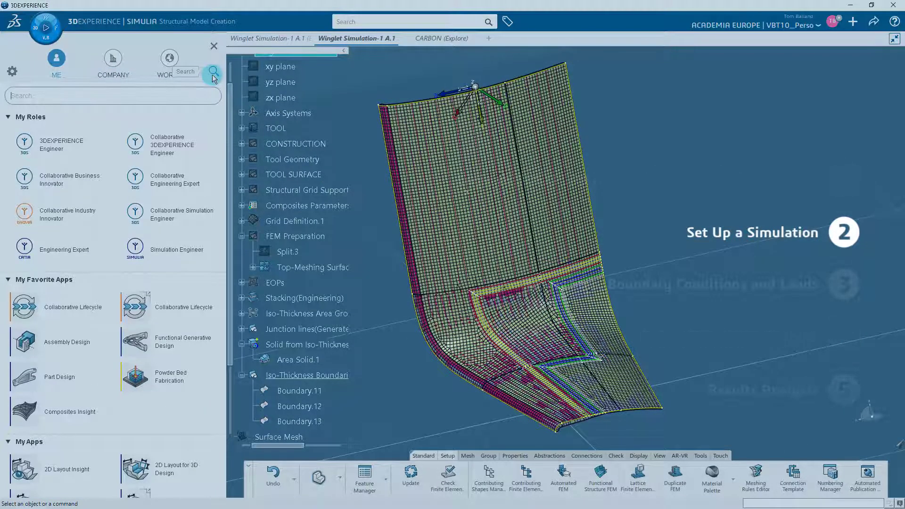
{"action": "type", "text": "hanic"}
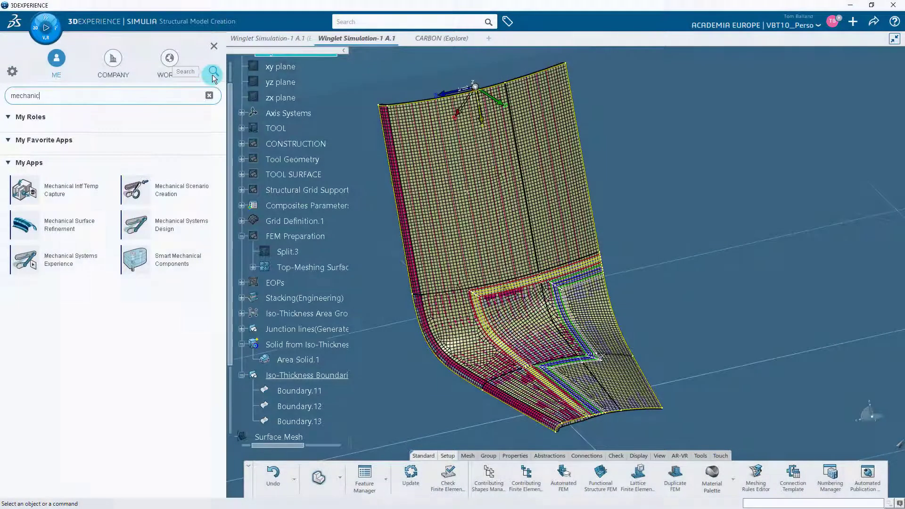
{"action": "type", "text": "al scen"}
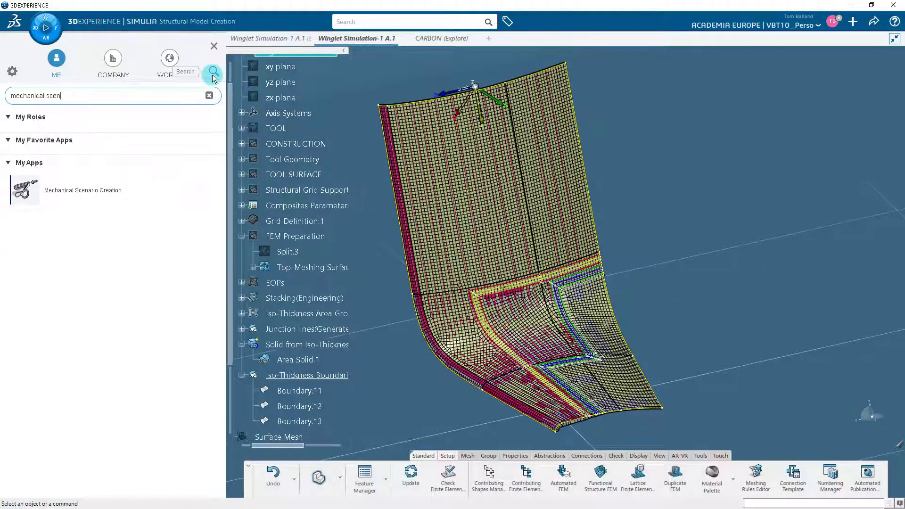
{"action": "type", "text": "ario"}
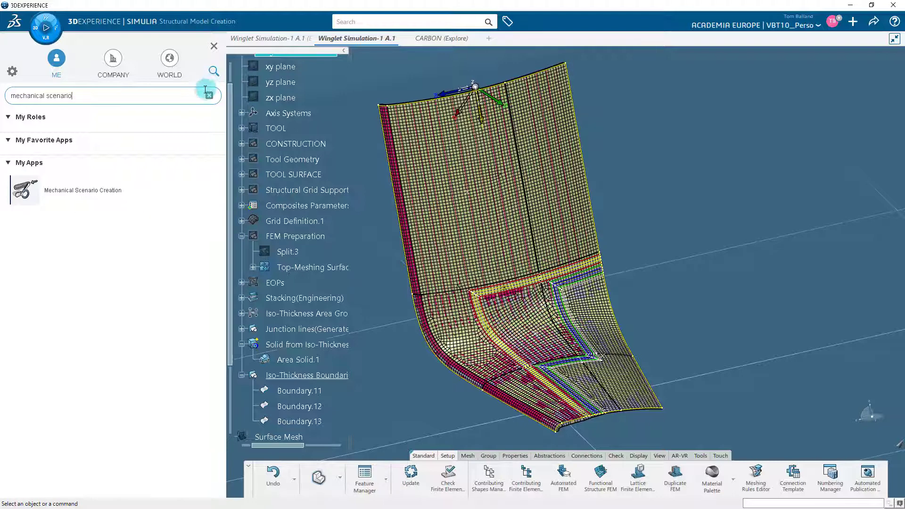
{"action": "left_click", "coordinate": [100, 191]}
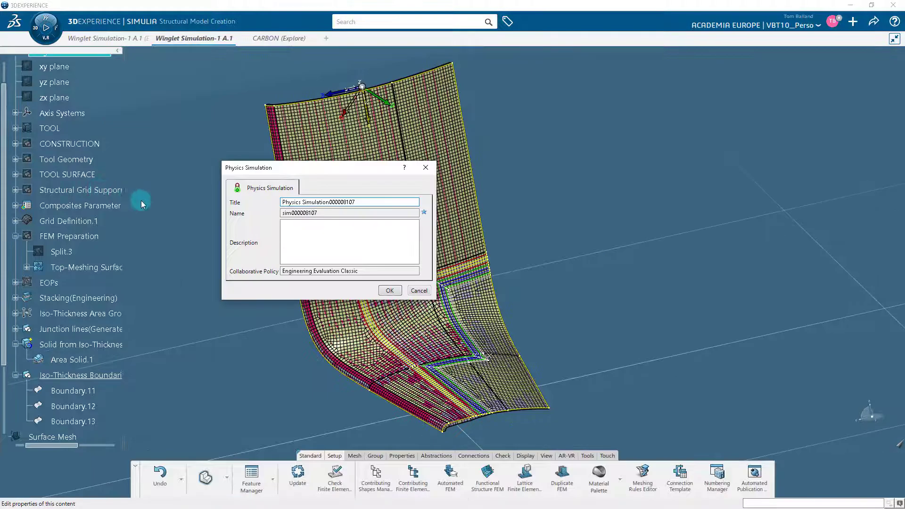
{"action": "left_click", "coordinate": [323, 224]}
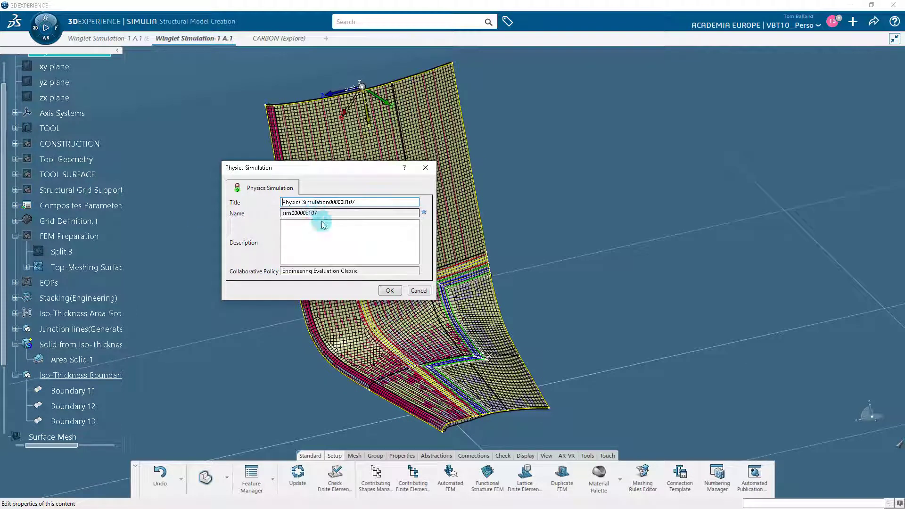
{"action": "left_click", "coordinate": [389, 291]}
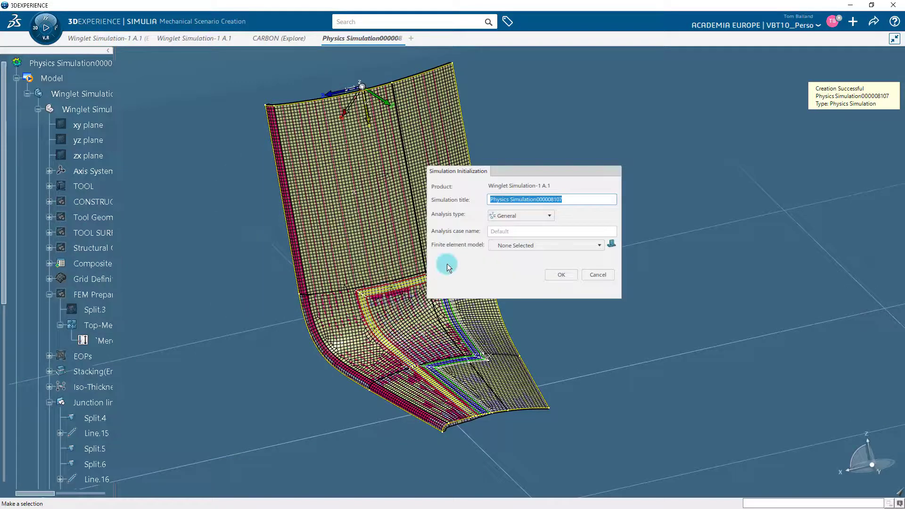
Step: Initialize the simulation with the Structural analysis type and Solid Mesh as the finite element model
{"action": "left_click", "coordinate": [521, 216]}
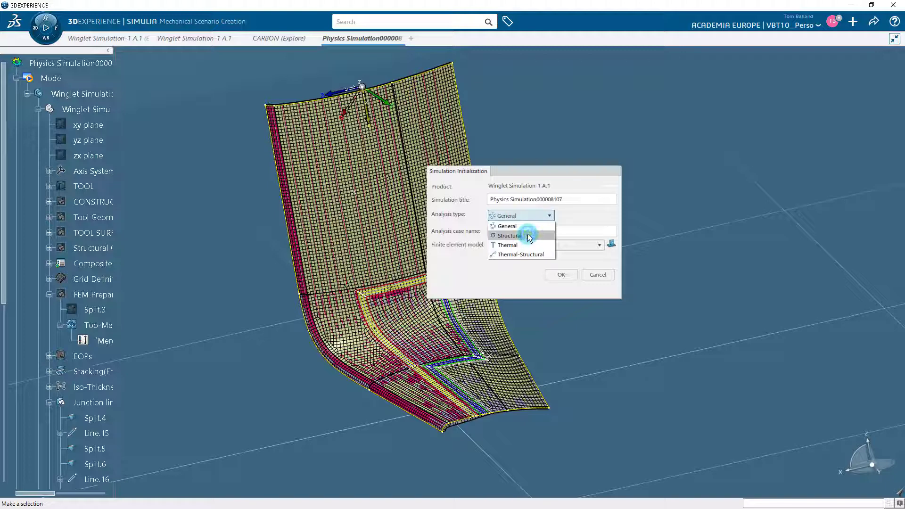
{"action": "left_click", "coordinate": [529, 236]}
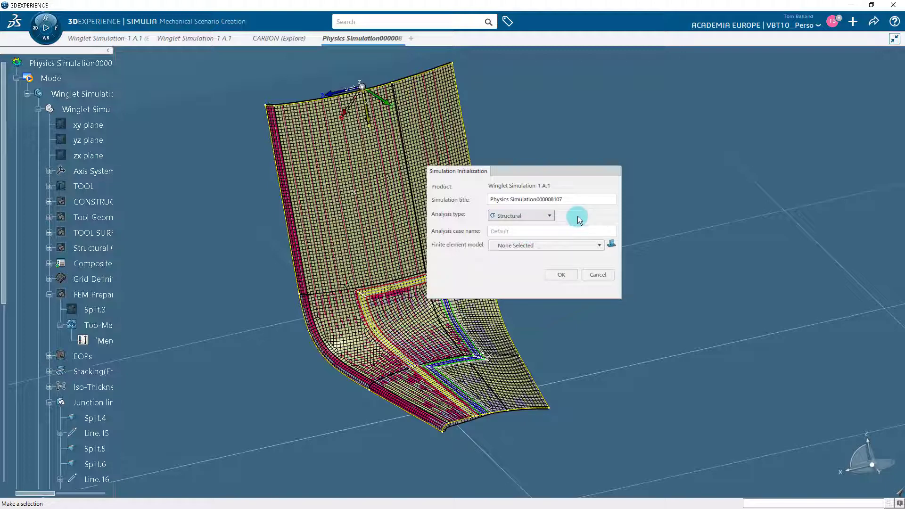
{"action": "left_click", "coordinate": [560, 244]}
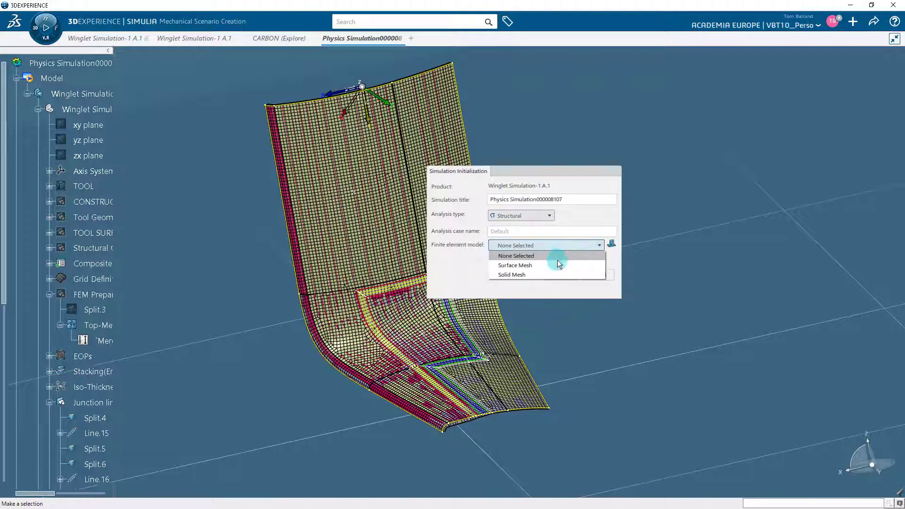
{"action": "left_click", "coordinate": [557, 273]}
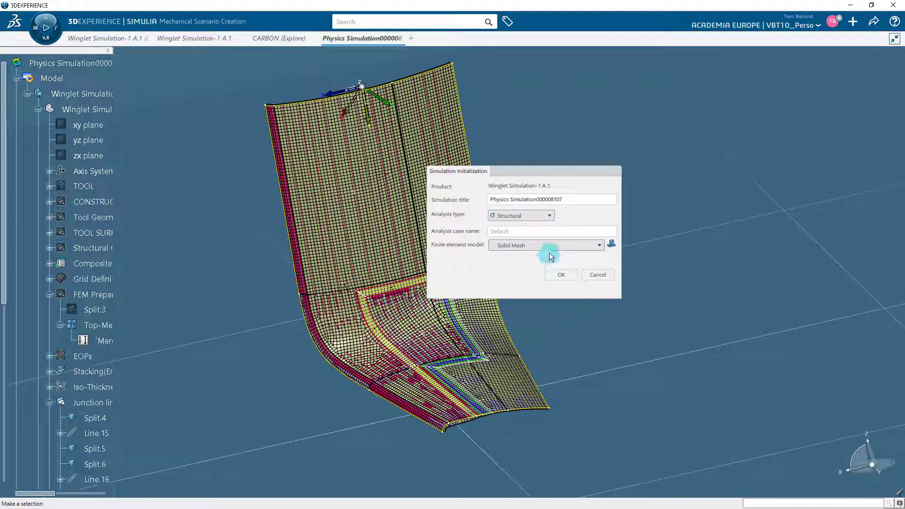
{"action": "left_click", "coordinate": [558, 273]}
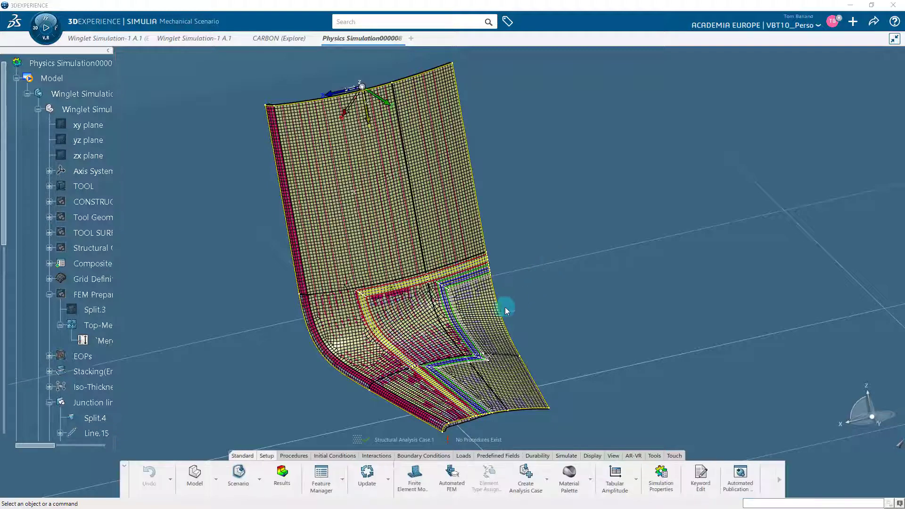
Step: Select Solid Mesh as the scenario's finite element model, with the model check enabled
{"action": "left_click", "coordinate": [422, 473]}
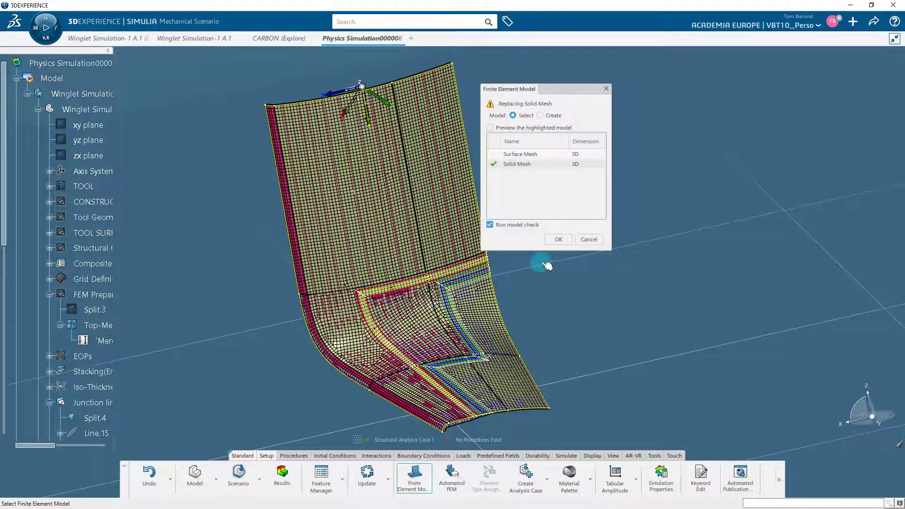
{"action": "left_click", "coordinate": [548, 237]}
{"action": "left_click", "coordinate": [535, 165]}
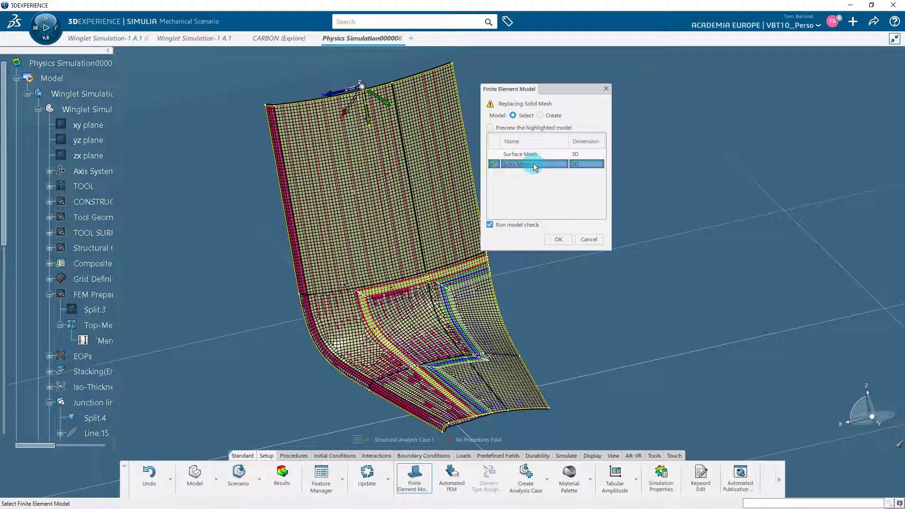
{"action": "left_click", "coordinate": [553, 235]}
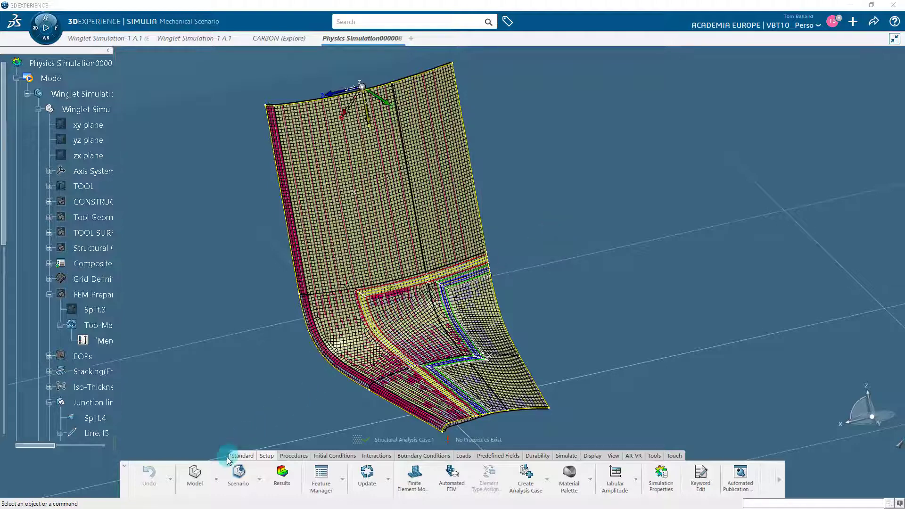
Step: Switch to the structural model and collapse the winglet part, Surface Mesh, Solid Mesh and Materials branches in the tree
{"action": "left_click", "coordinate": [202, 483]}
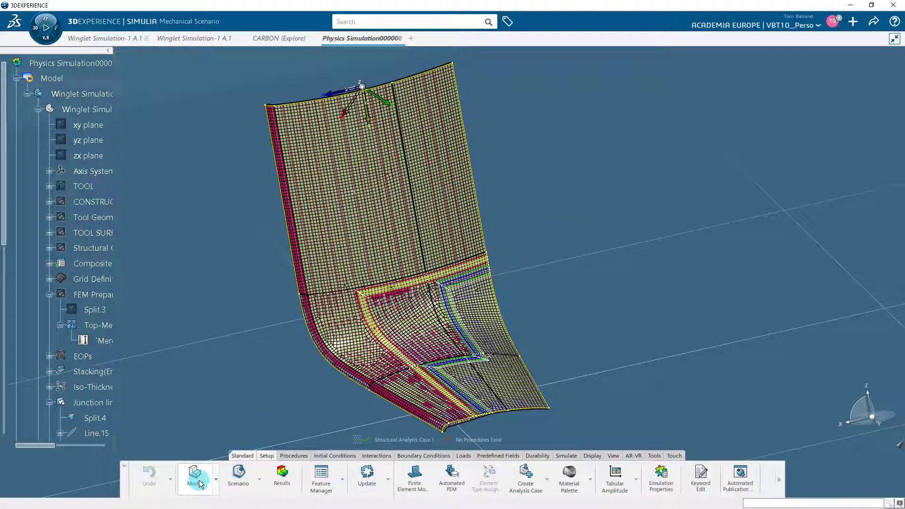
{"action": "left_click", "coordinate": [232, 430]}
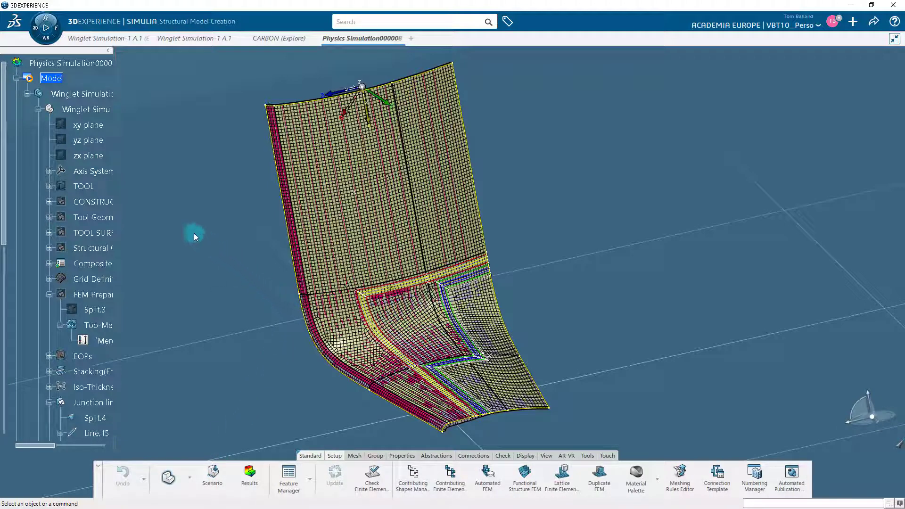
{"action": "left_click", "coordinate": [48, 130]}
{"action": "left_click", "coordinate": [37, 110]}
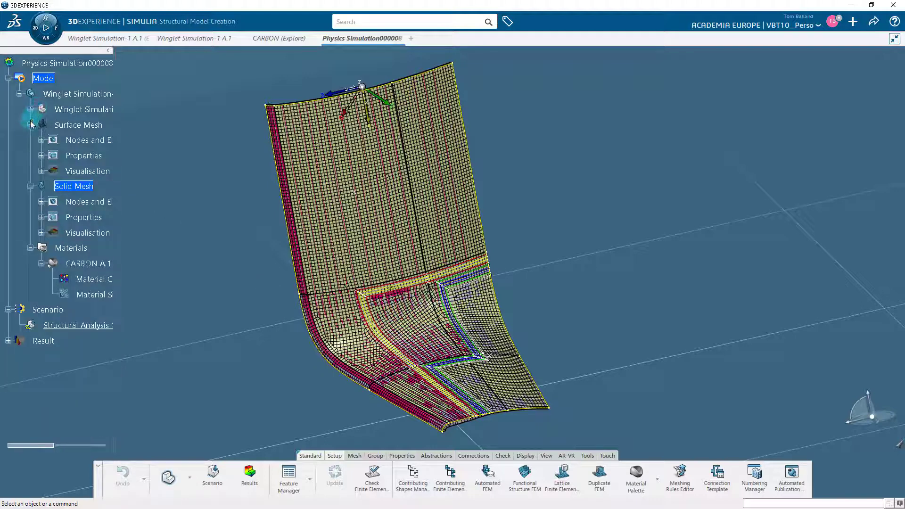
{"action": "left_click", "coordinate": [30, 124]}
{"action": "left_click", "coordinate": [30, 140]}
{"action": "left_click", "coordinate": [30, 156]}
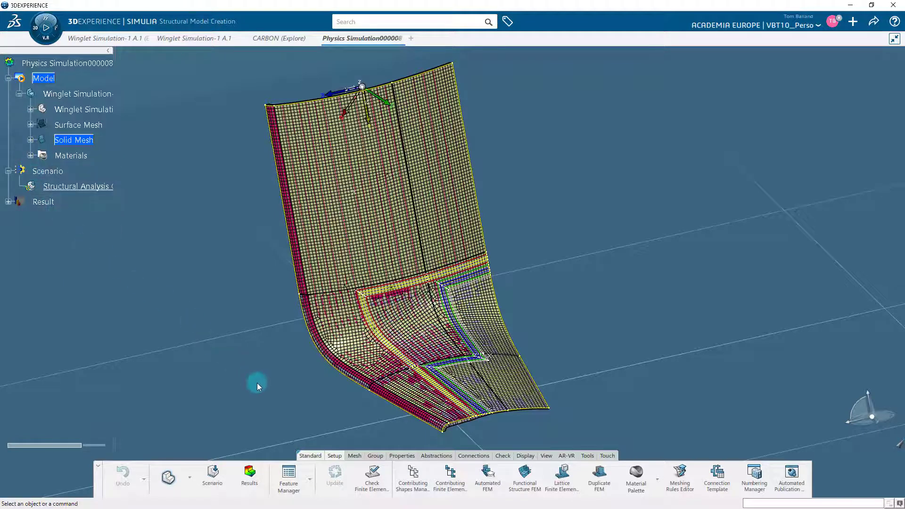
Step: Start a proximity group named Clamp with Node as its entity type
{"action": "left_click", "coordinate": [375, 456]}
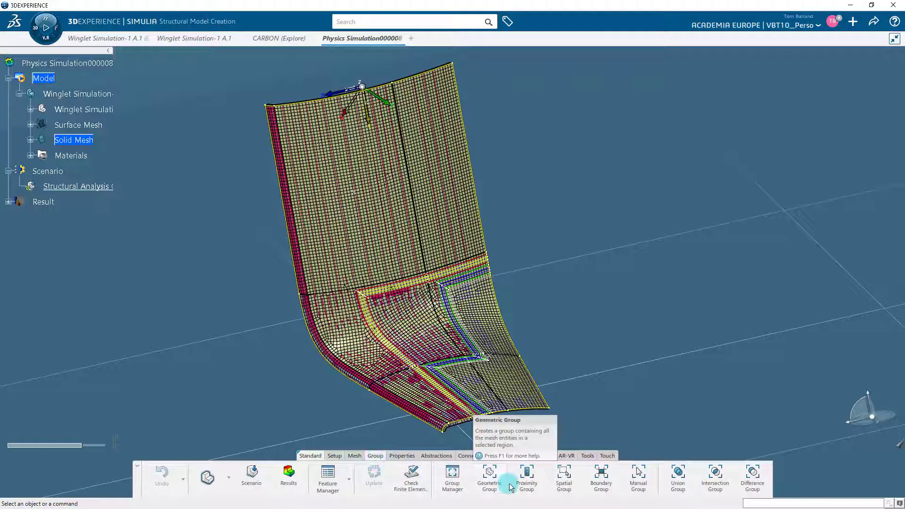
{"action": "left_click", "coordinate": [523, 485]}
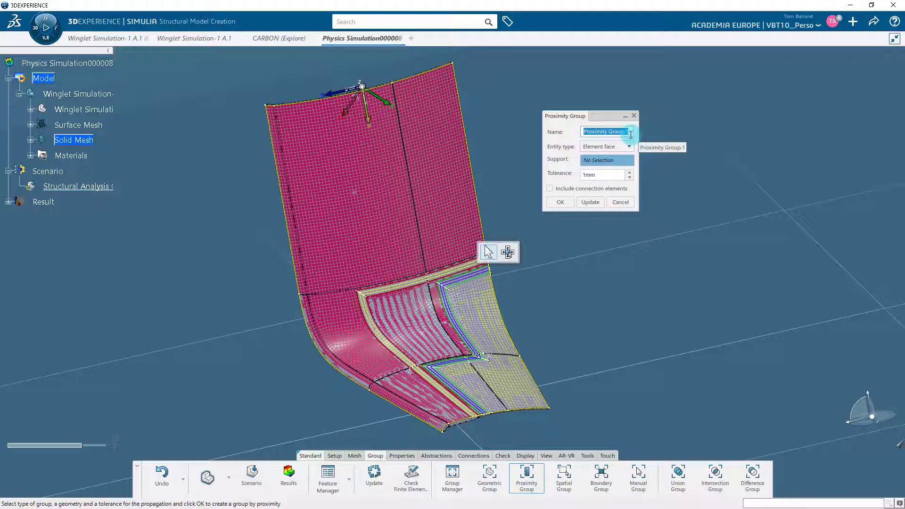
{"action": "type", "text": "Clamp"}
{"action": "left_click", "coordinate": [629, 147]}
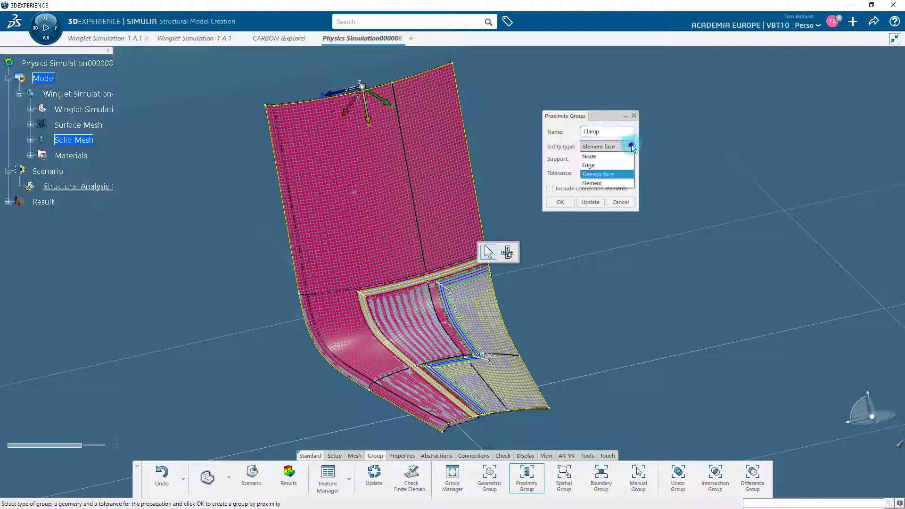
{"action": "left_click", "coordinate": [631, 157]}
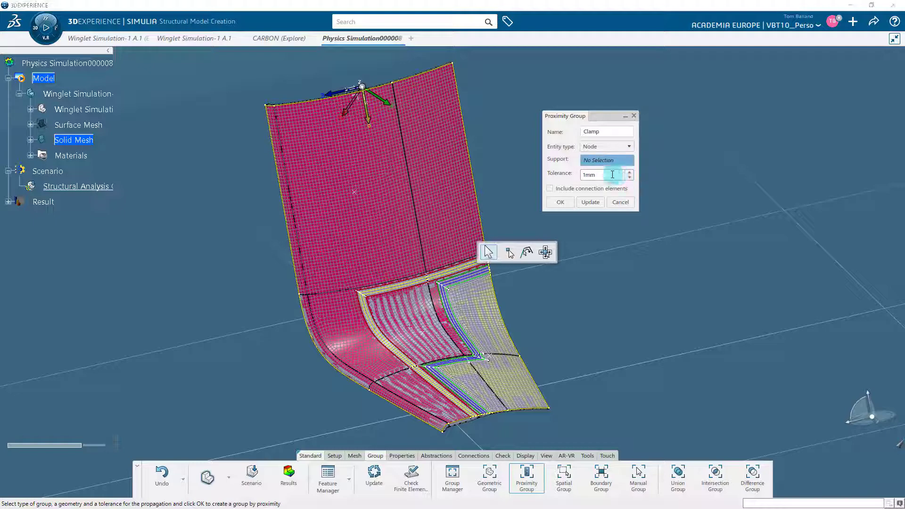
Step: Create the Clamp group from the thin end faces along the winglet's upper edge, propagating the face selection by a 15deg angle
{"action": "middle_click_drag", "start_coordinate": [507, 114], "coordinate": [465, 330]}
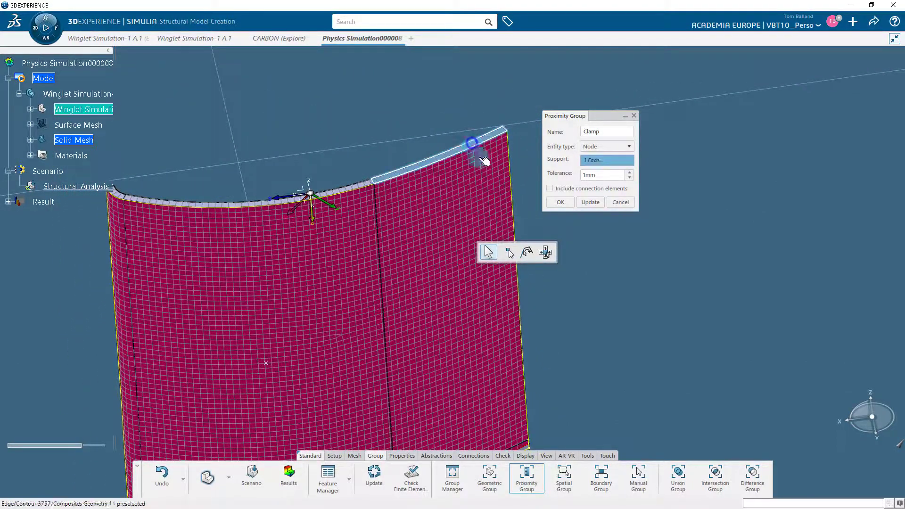
{"action": "left_click", "coordinate": [478, 147]}
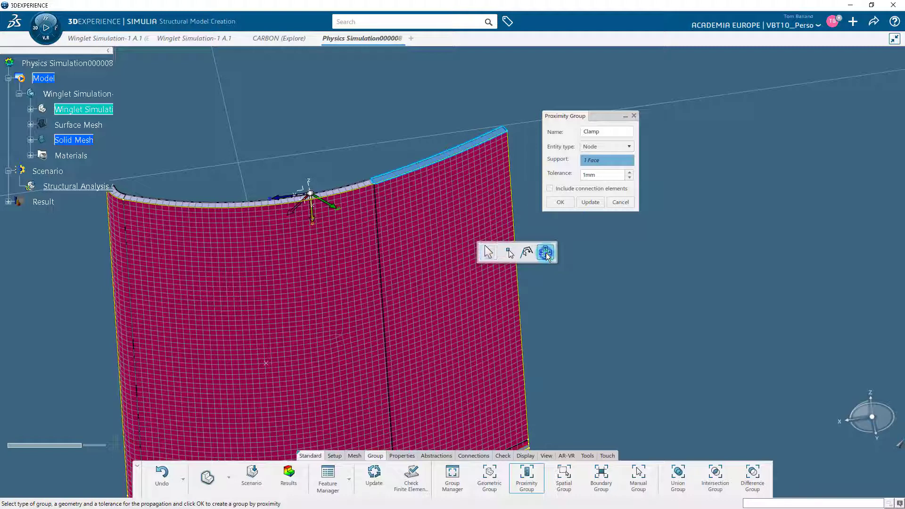
{"action": "left_click", "coordinate": [546, 253]}
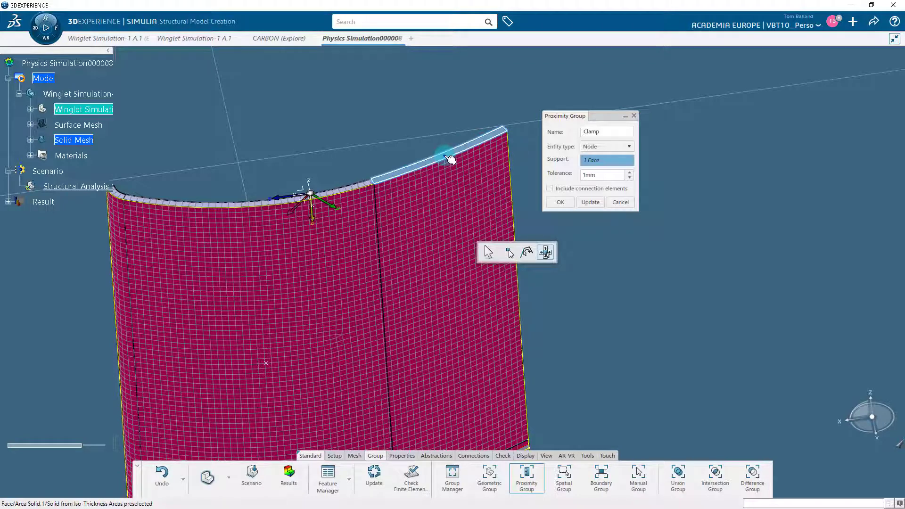
{"action": "left_click", "coordinate": [448, 159]}
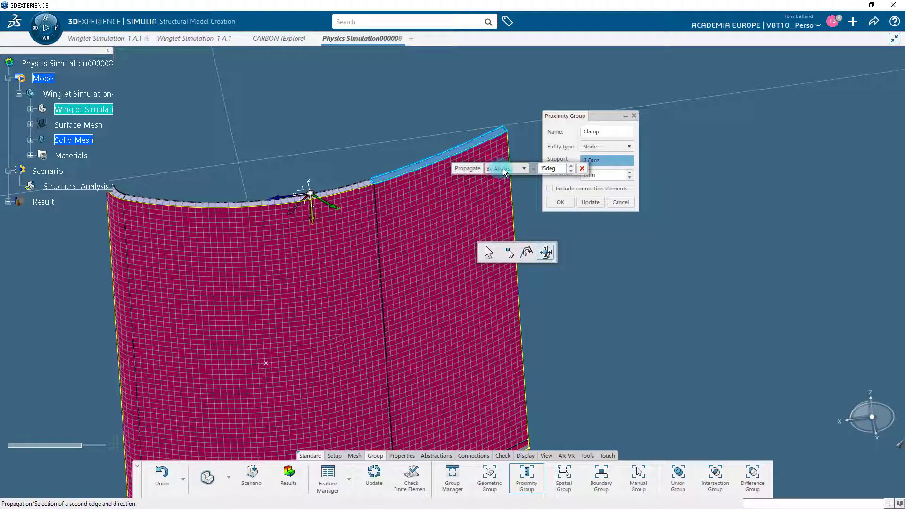
{"action": "left_click", "coordinate": [471, 168]}
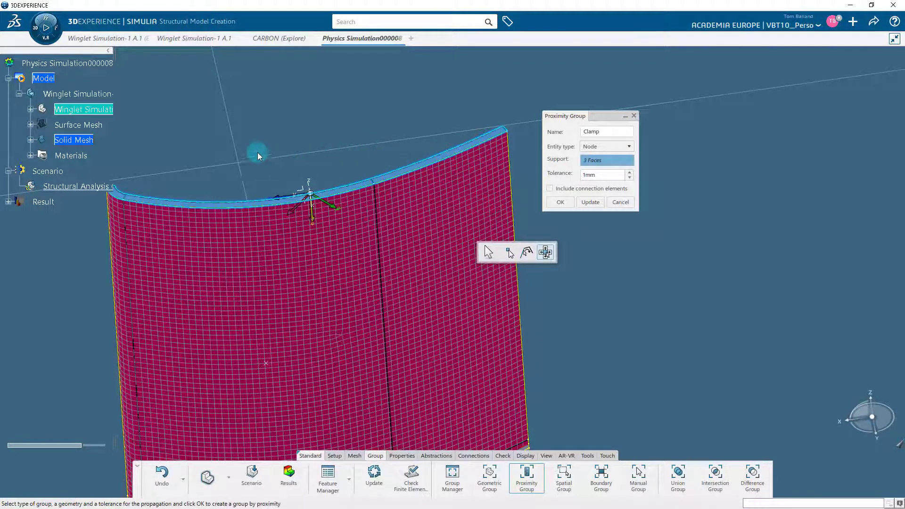
{"action": "middle_click_drag", "start_coordinate": [231, 160], "coordinate": [256, 189]}
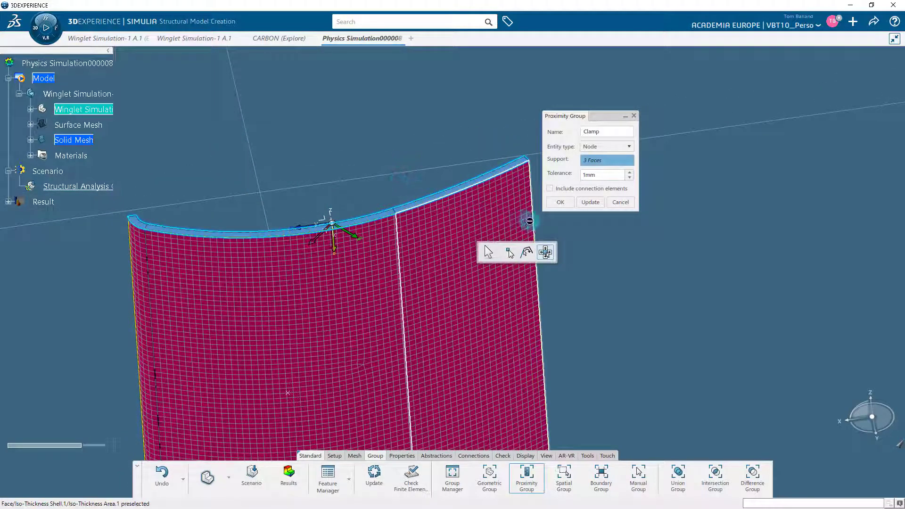
{"action": "left_click", "coordinate": [588, 202]}
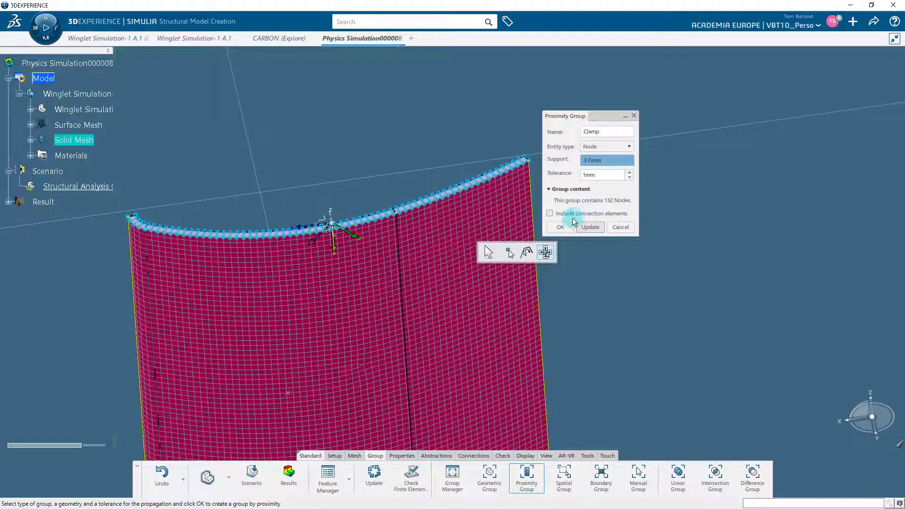
{"action": "left_click", "coordinate": [560, 227]}
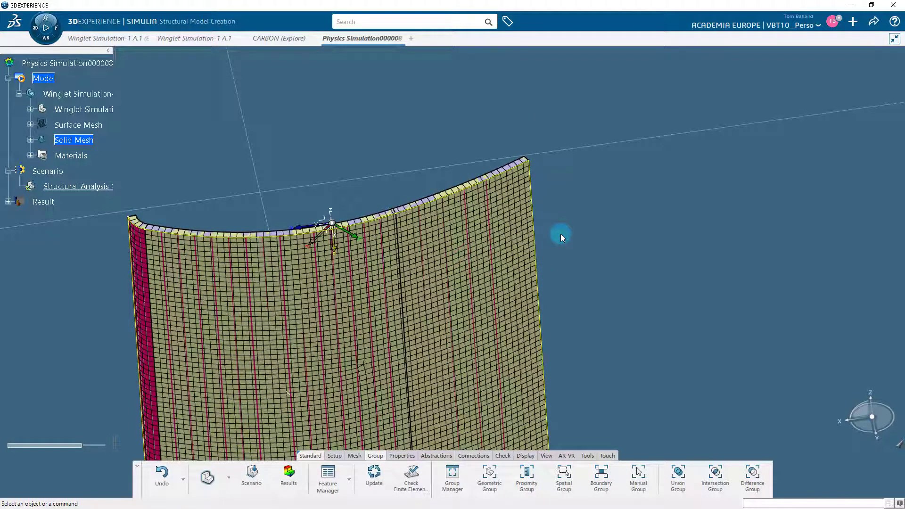
Step: Start another proximity group named Pressure with Element face as its entity type
{"action": "left_click", "coordinate": [527, 474]}
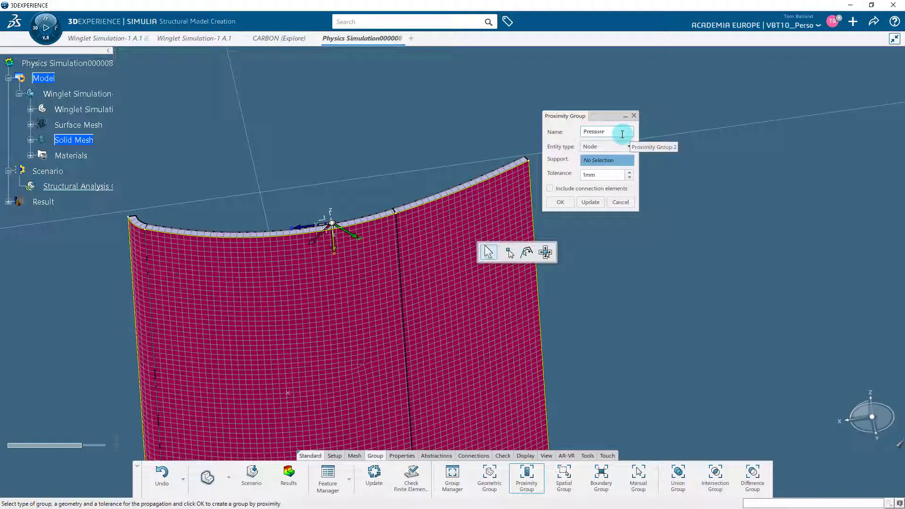
{"action": "left_click", "coordinate": [624, 147]}
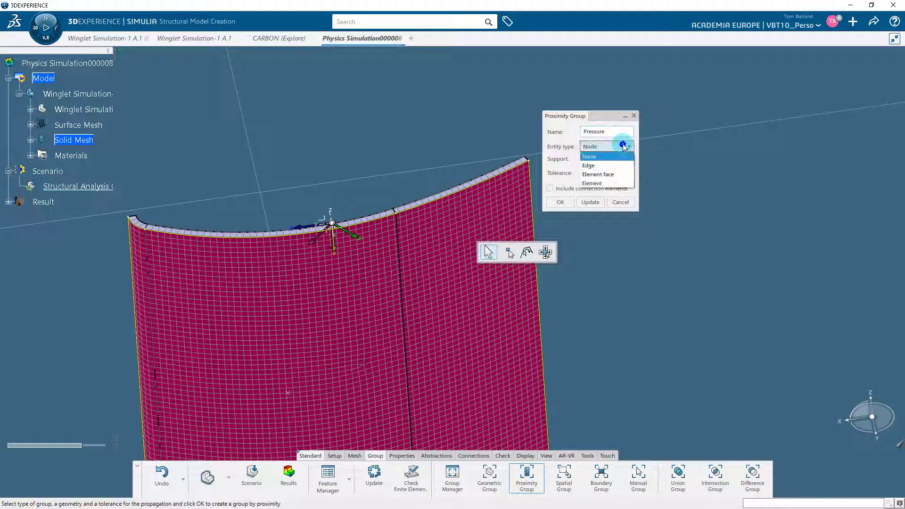
{"action": "left_click", "coordinate": [624, 174]}
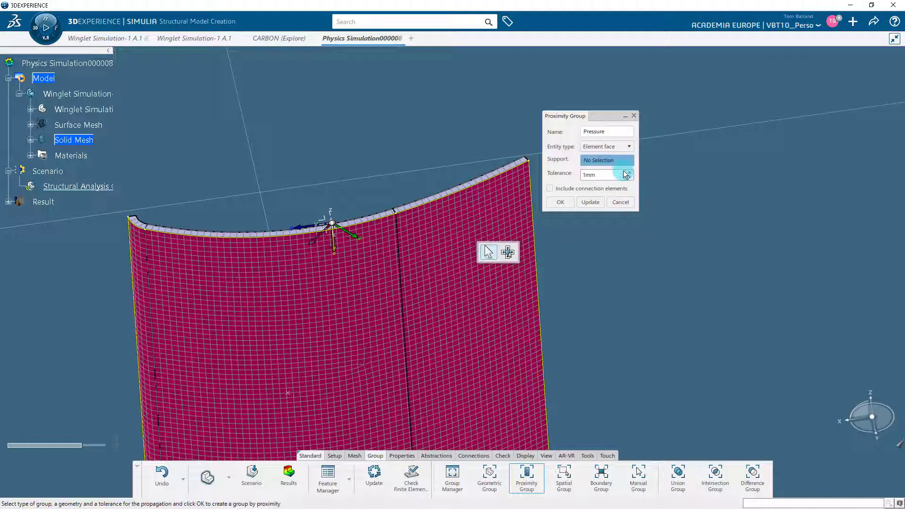
Step: Add the winglet's large upper skin face to the Pressure group's support, propagating to adjoining faces by a 15deg angle
{"action": "middle_click_drag", "start_coordinate": [583, 288], "coordinate": [522, 296]}
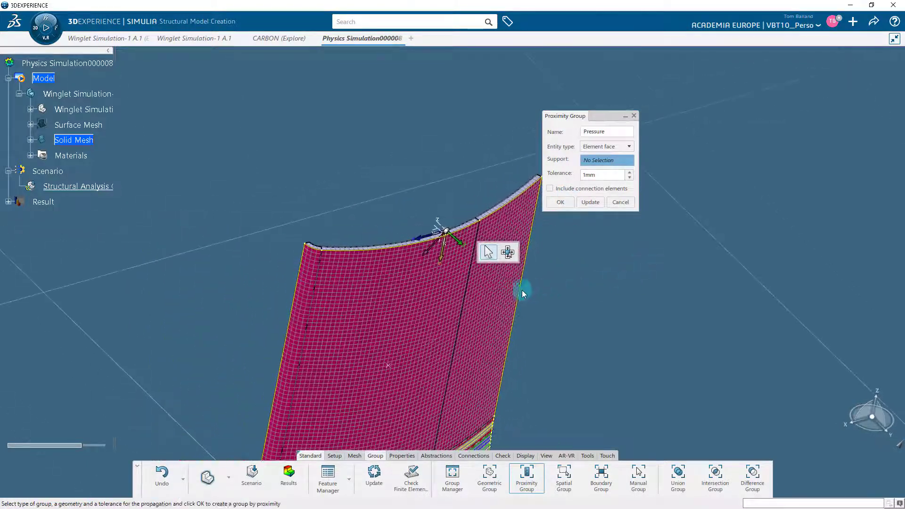
{"action": "left_click", "coordinate": [309, 291]}
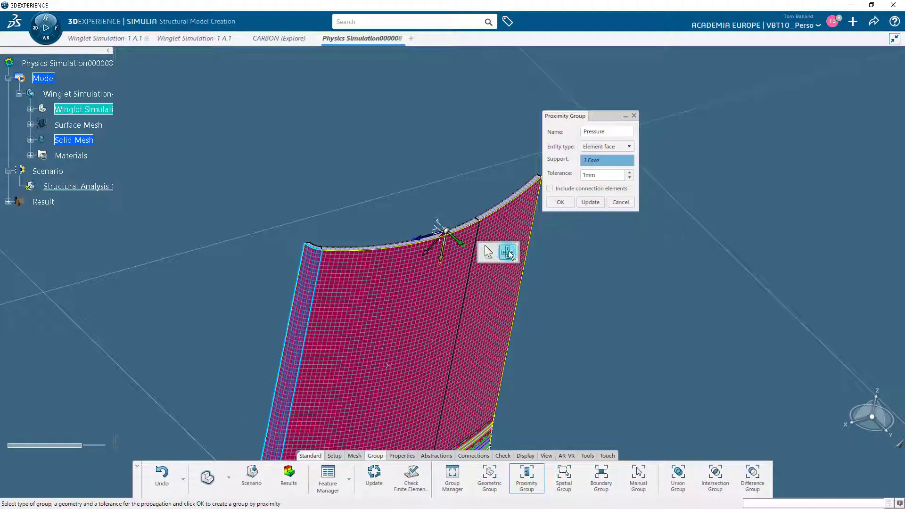
{"action": "middle_click_drag", "start_coordinate": [560, 283], "coordinate": [538, 210]}
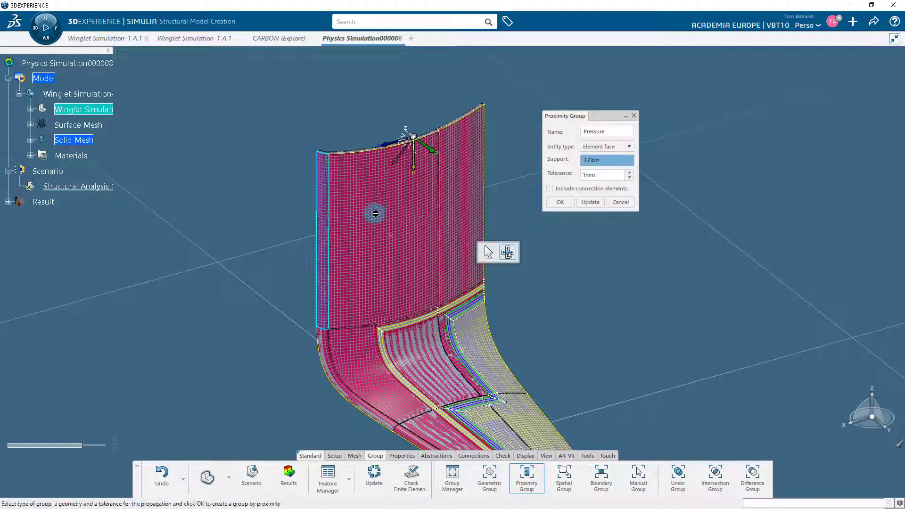
{"action": "left_click", "coordinate": [375, 213]}
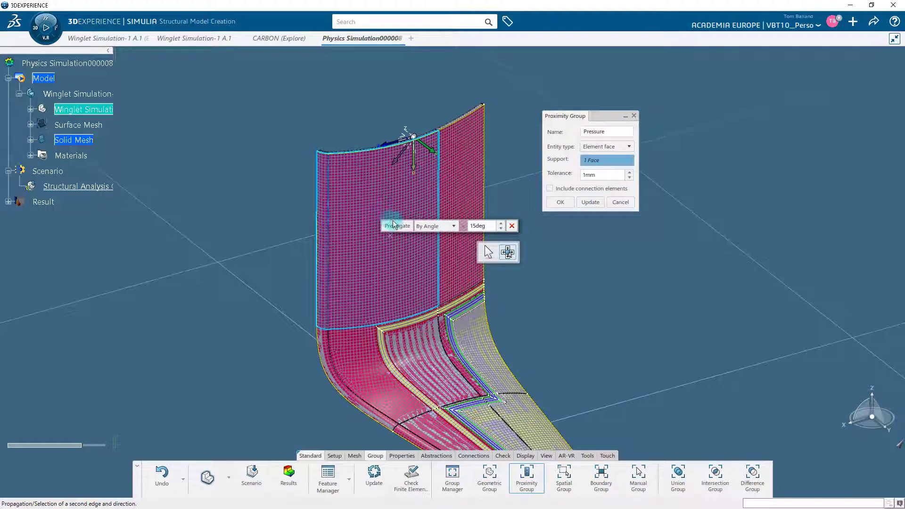
{"action": "left_click", "coordinate": [394, 225]}
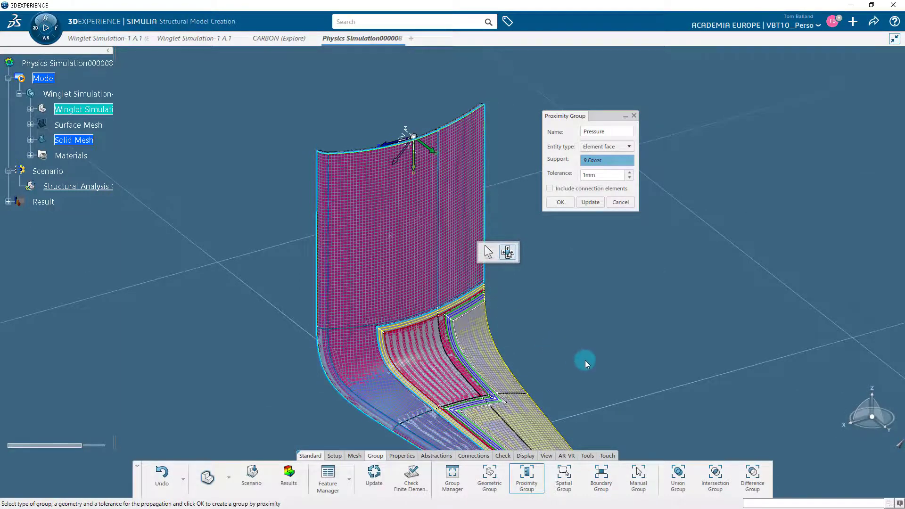
Step: Add the remaining faces of the winglet's lower stepped region by 15deg angle propagation, then update and create the Pressure group
{"action": "middle_click_drag", "start_coordinate": [584, 360], "coordinate": [437, 299]}
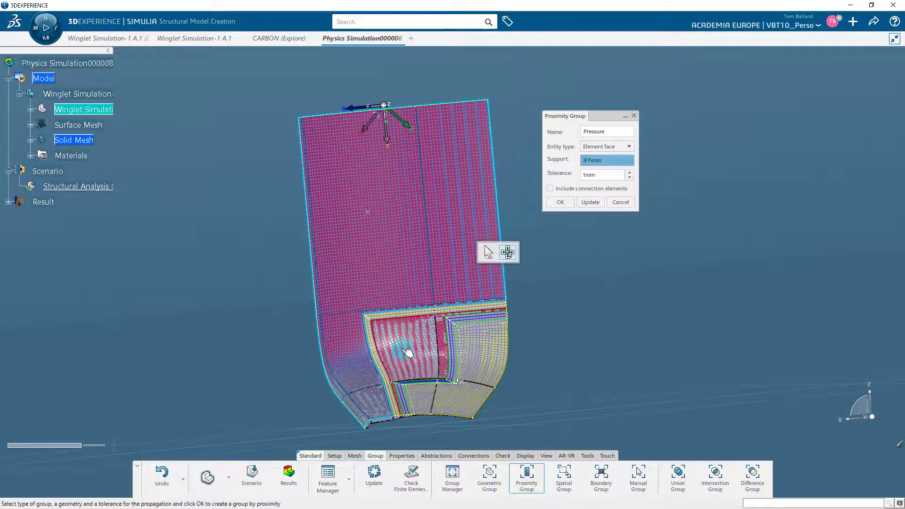
{"action": "middle_click_drag", "start_coordinate": [526, 398], "coordinate": [453, 307]}
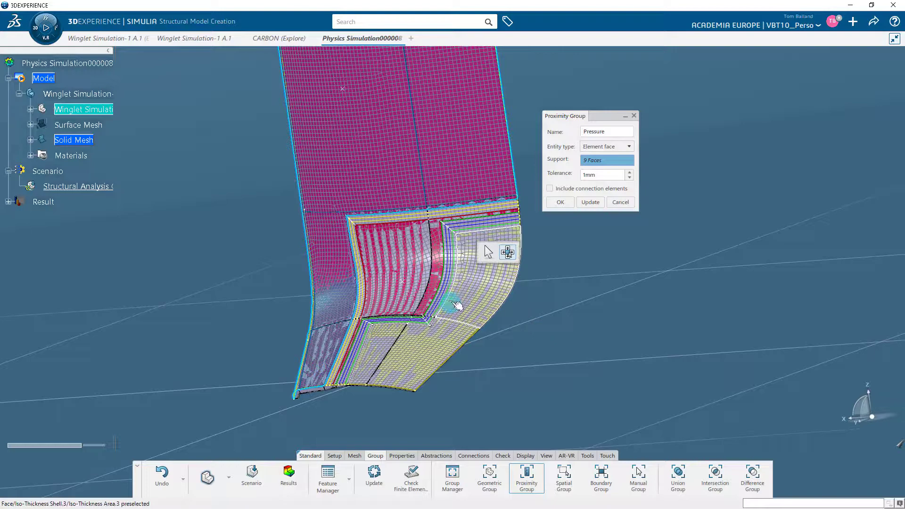
{"action": "left_click", "coordinate": [459, 293]}
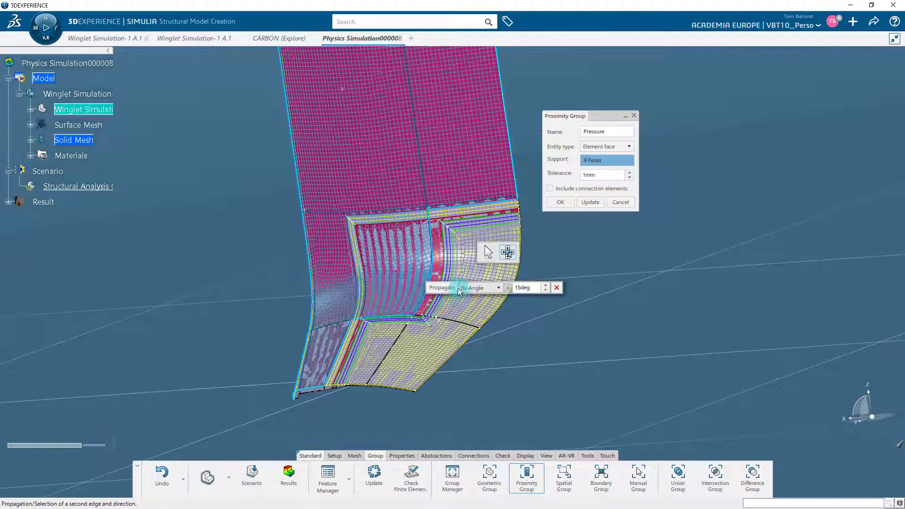
{"action": "left_click", "coordinate": [452, 291]}
{"action": "middle_click_drag", "start_coordinate": [489, 366], "coordinate": [560, 320]}
{"action": "left_click", "coordinate": [591, 201]}
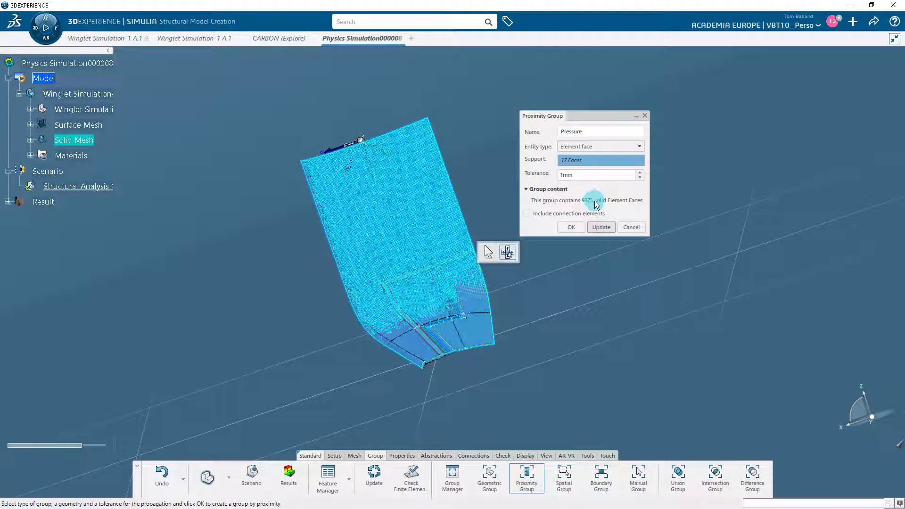
{"action": "left_click", "coordinate": [572, 227]}
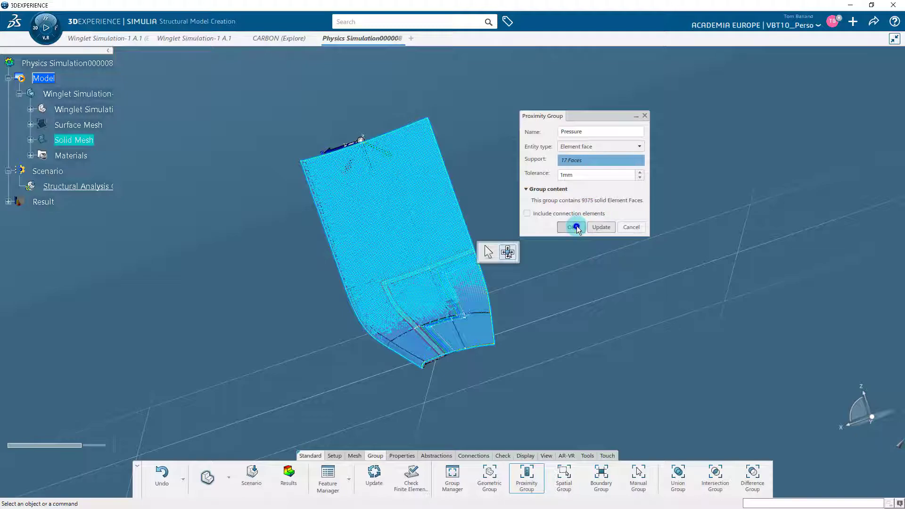
Step: Review the Clamp and Pressure groups under Solid Mesh in the tree, then collapse the Solid Mesh branch
{"action": "middle_click_drag", "start_coordinate": [506, 213], "coordinate": [584, 218]}
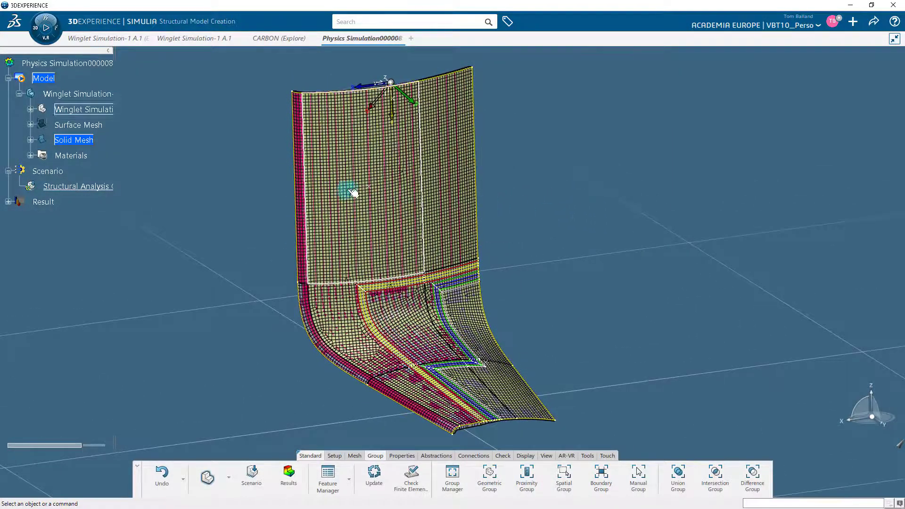
{"action": "left_click", "coordinate": [31, 139]}
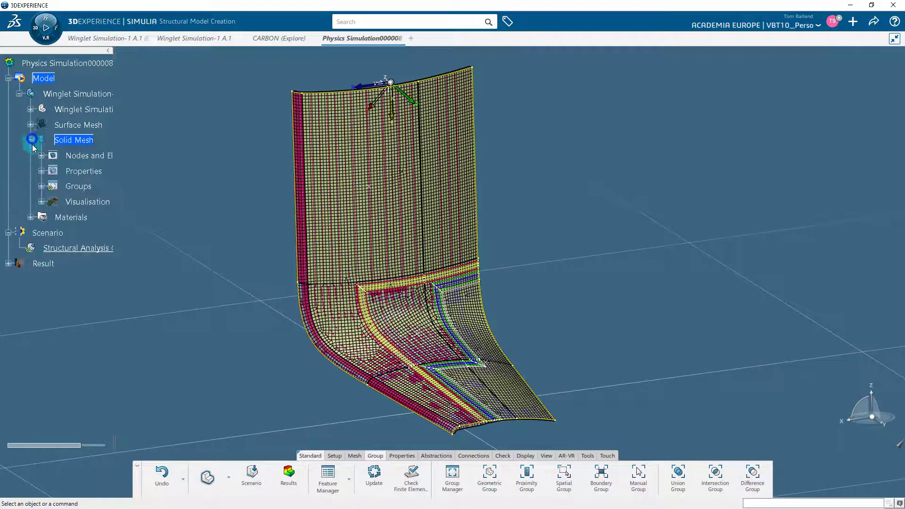
{"action": "left_click", "coordinate": [41, 187]}
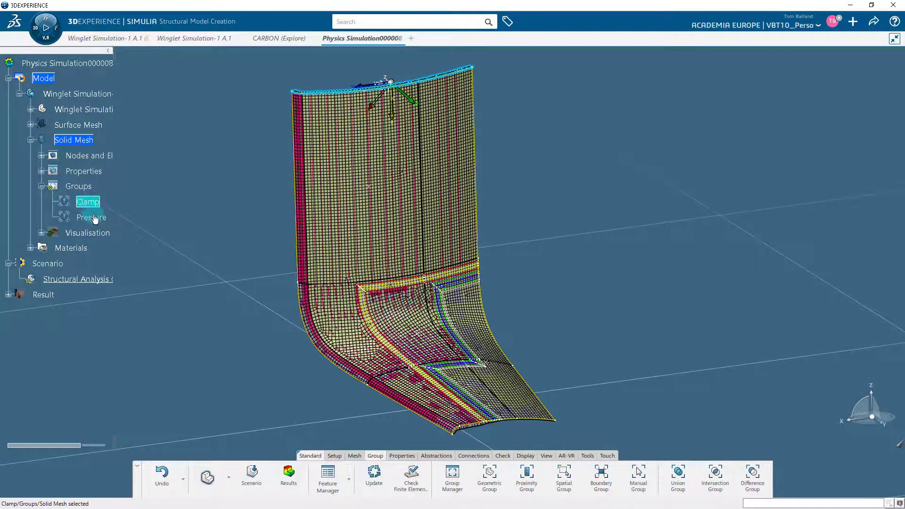
{"action": "left_click", "coordinate": [100, 218]}
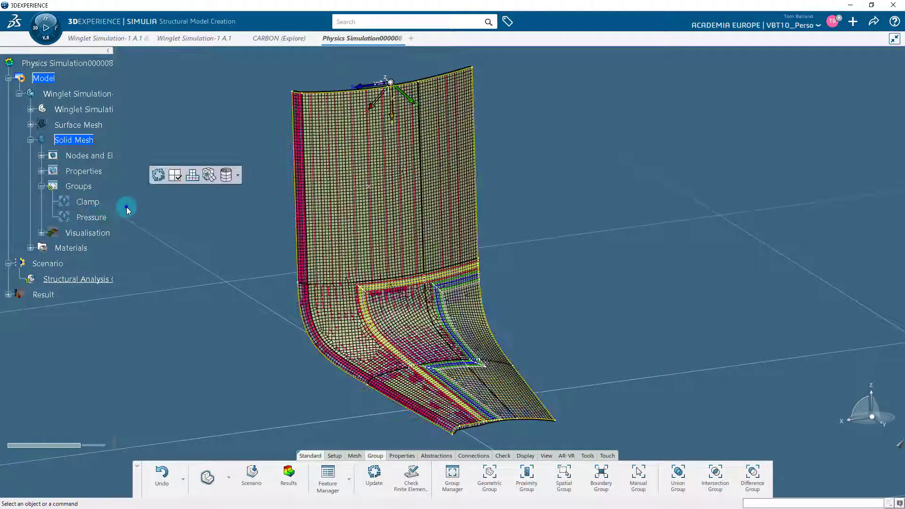
{"action": "left_click", "coordinate": [41, 186]}
{"action": "left_click", "coordinate": [30, 139]}
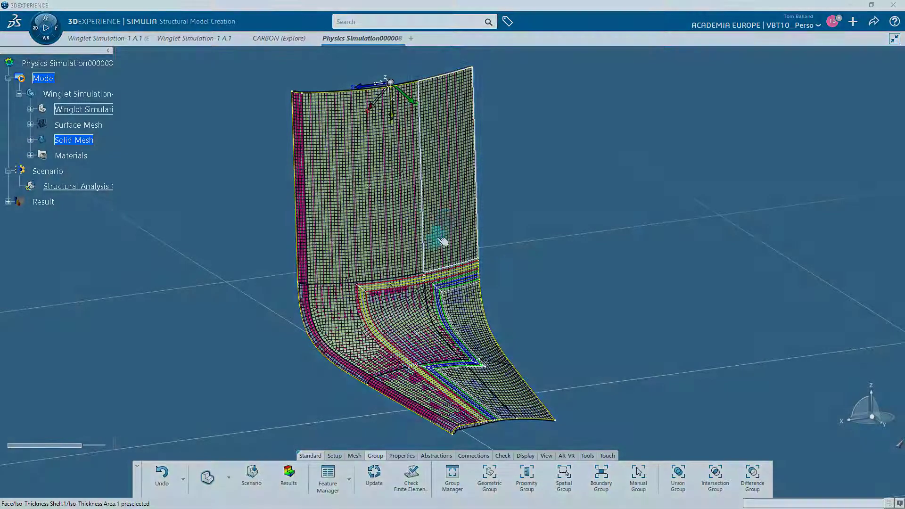
Step: Check the Solid Mesh finite element model, review its warnings, and switch to the mechanical scenario
{"action": "left_click", "coordinate": [336, 455]}
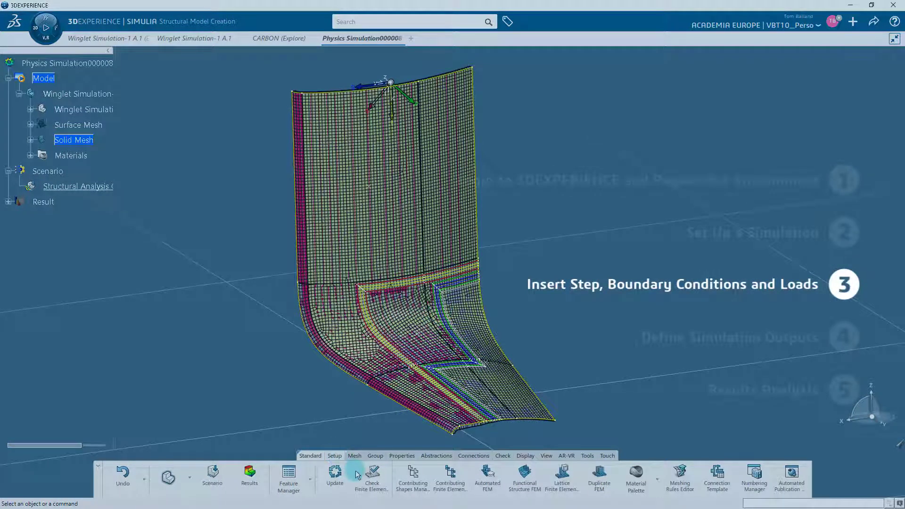
{"action": "left_click", "coordinate": [369, 480]}
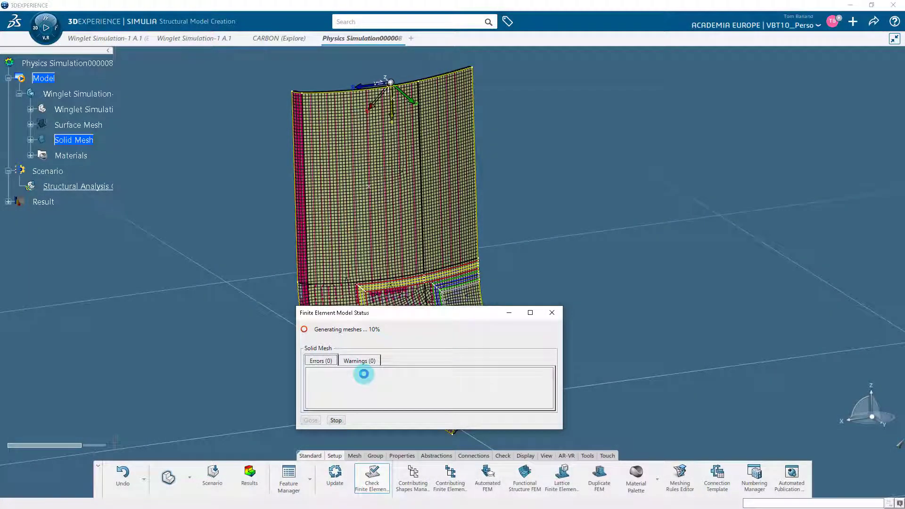
{"action": "left_click", "coordinate": [363, 361]}
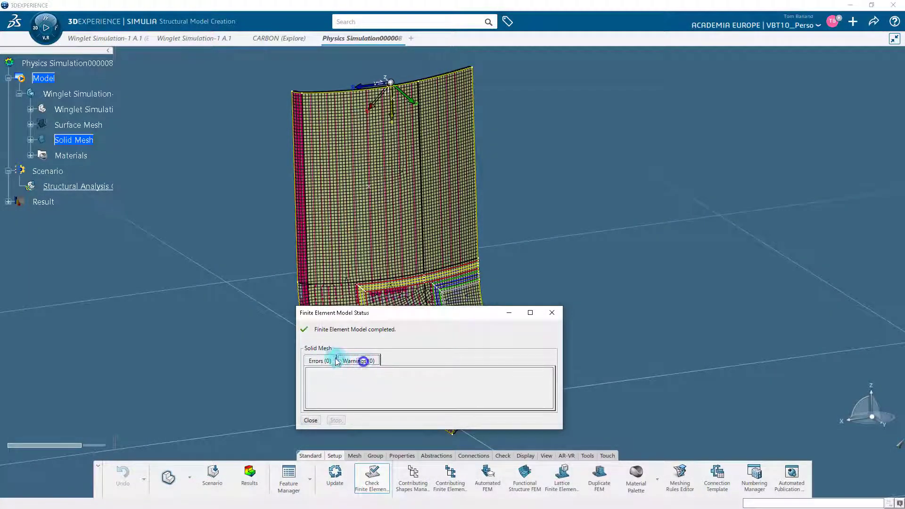
{"action": "left_click", "coordinate": [318, 419]}
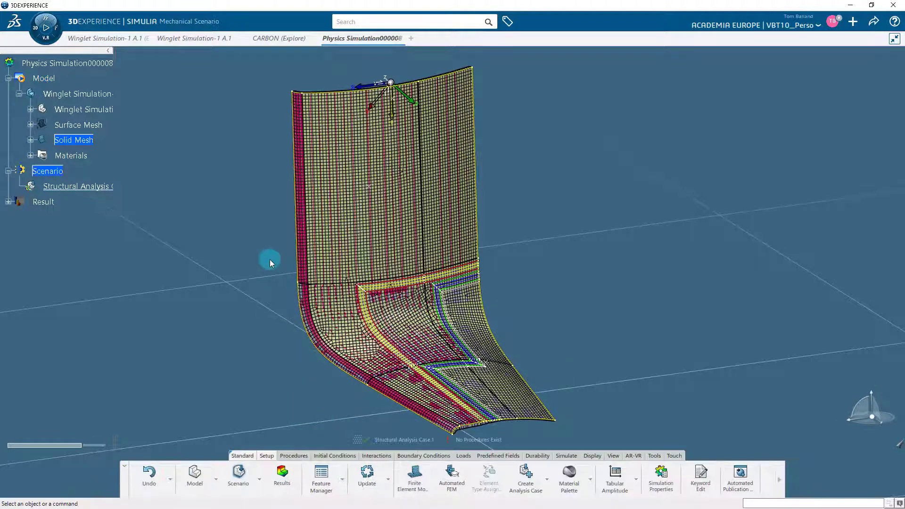
{"action": "left_click", "coordinate": [217, 479]}
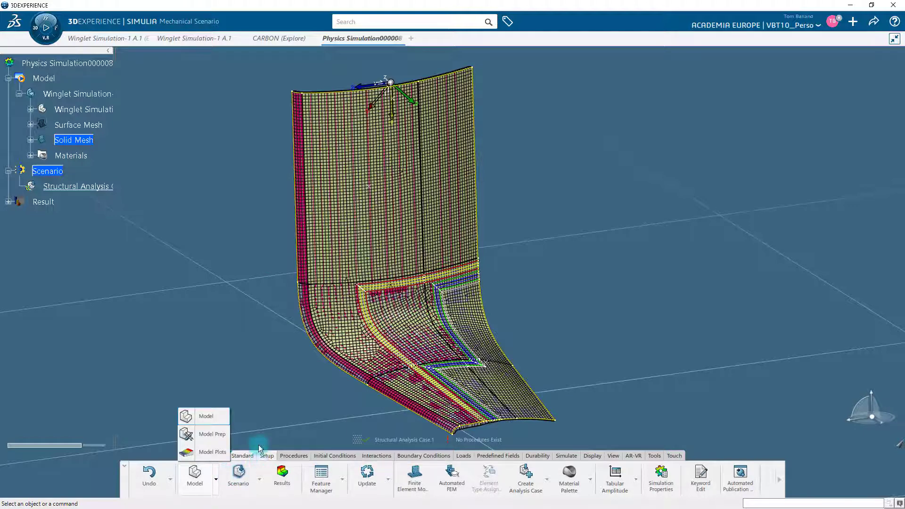
Step: Create a static step with a 1 s step time, 1000 maximum increments and automatic time incrementation
{"action": "left_click", "coordinate": [255, 423]}
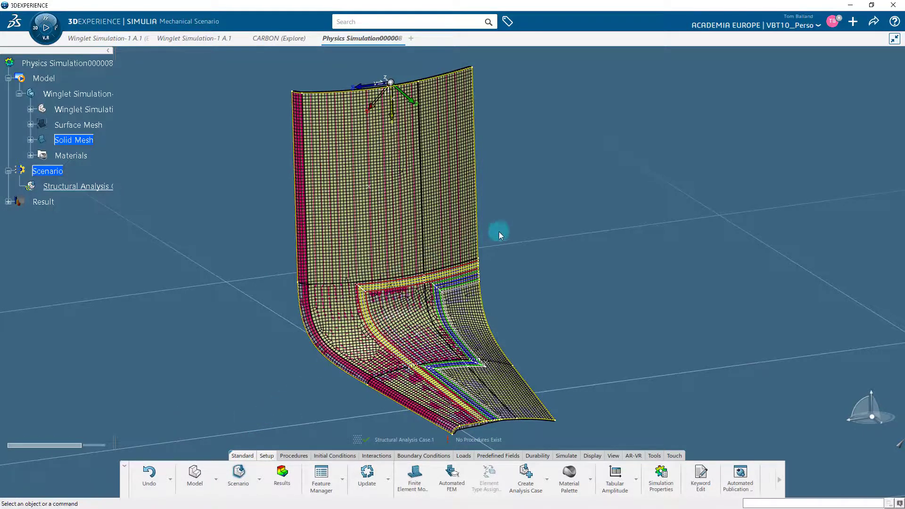
{"action": "left_click", "coordinate": [323, 411]}
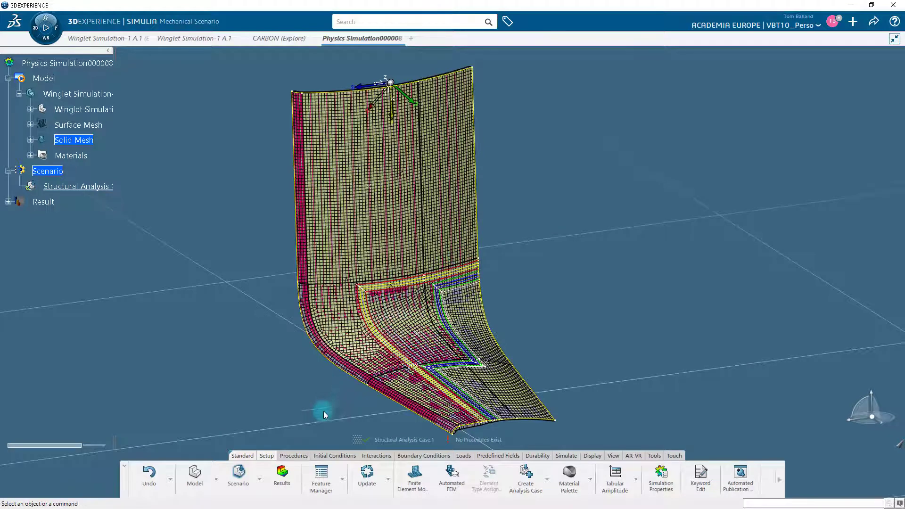
{"action": "left_click", "coordinate": [301, 456]}
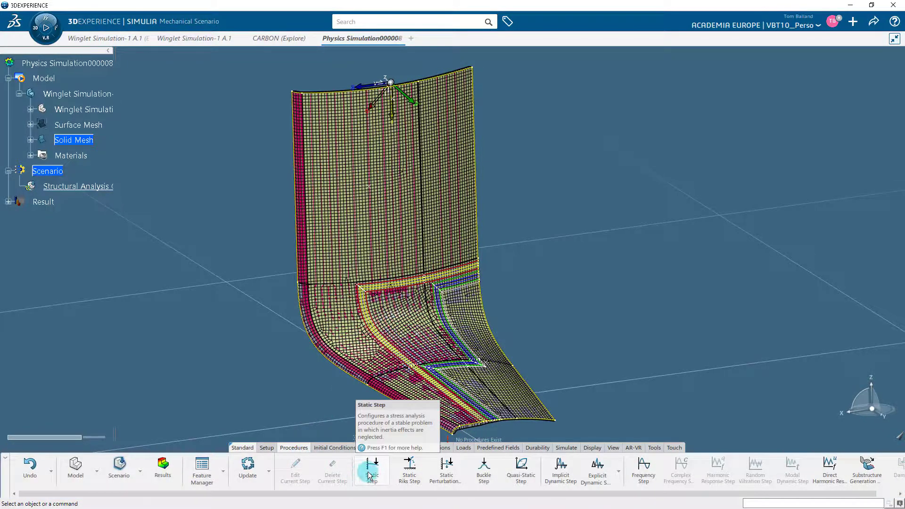
{"action": "left_click", "coordinate": [359, 471]}
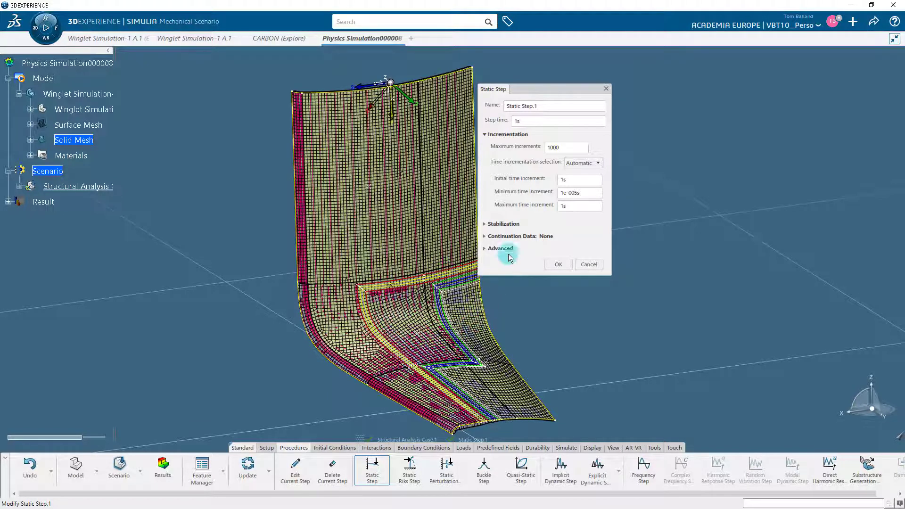
{"action": "left_click", "coordinate": [559, 264]}
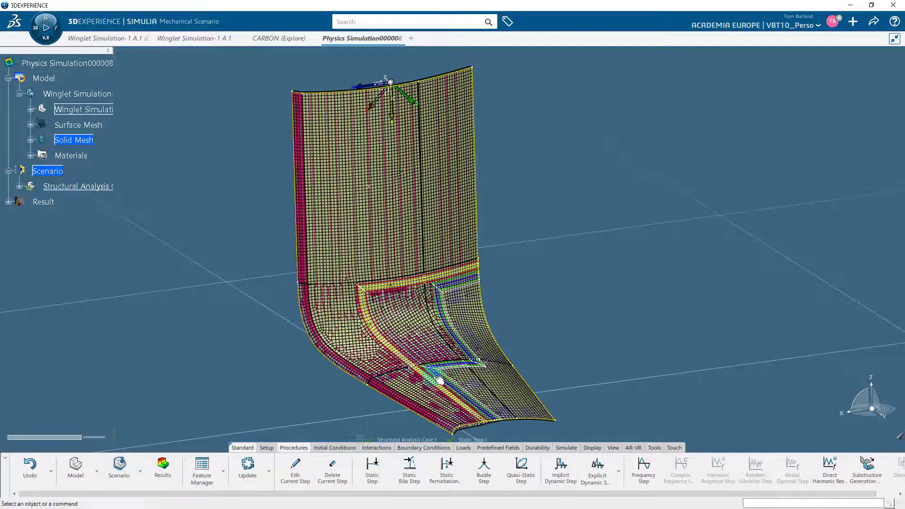
Step: Create a clamp boundary condition supported by the Clamp group of the solid mesh
{"action": "key", "text": "ctrl+Tab"}
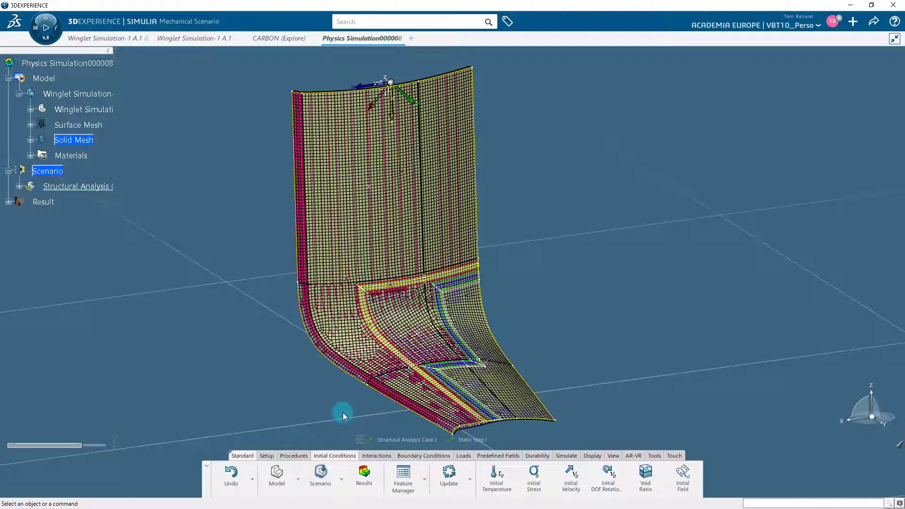
{"action": "left_click", "coordinate": [428, 457]}
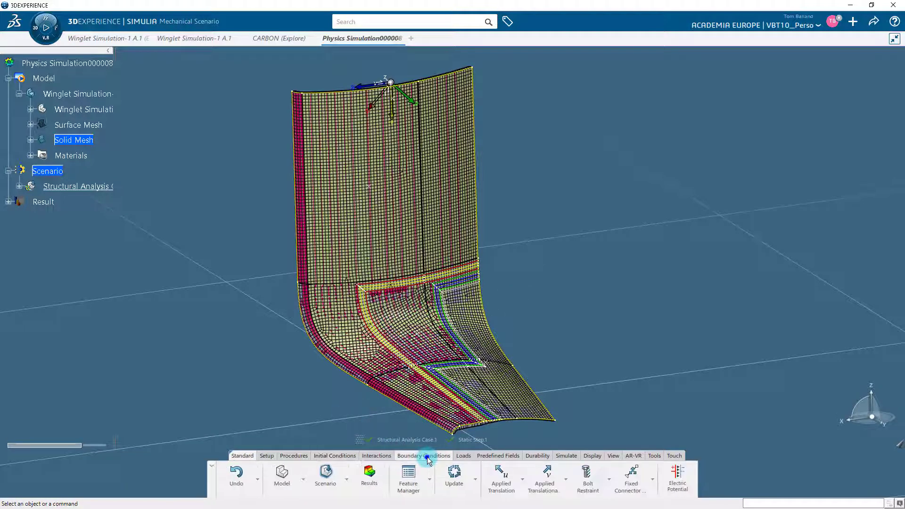
{"action": "left_click", "coordinate": [522, 480]}
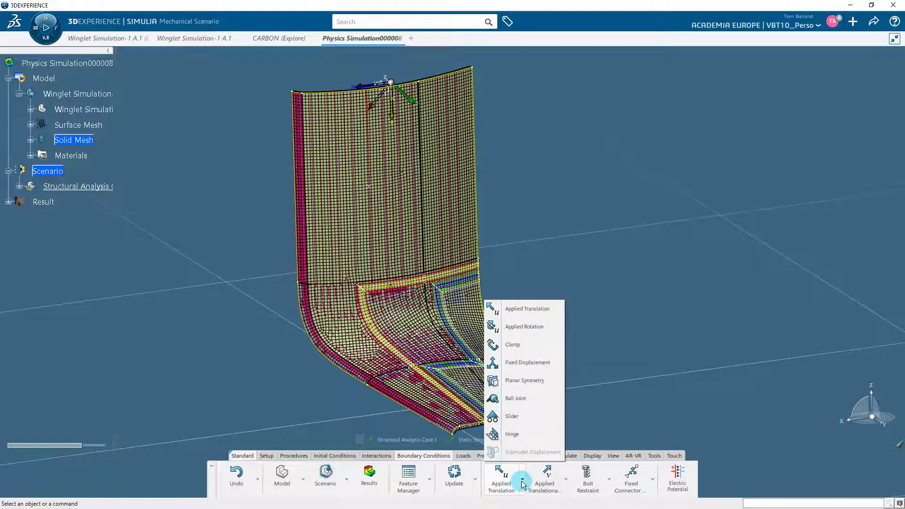
{"action": "left_click", "coordinate": [521, 345]}
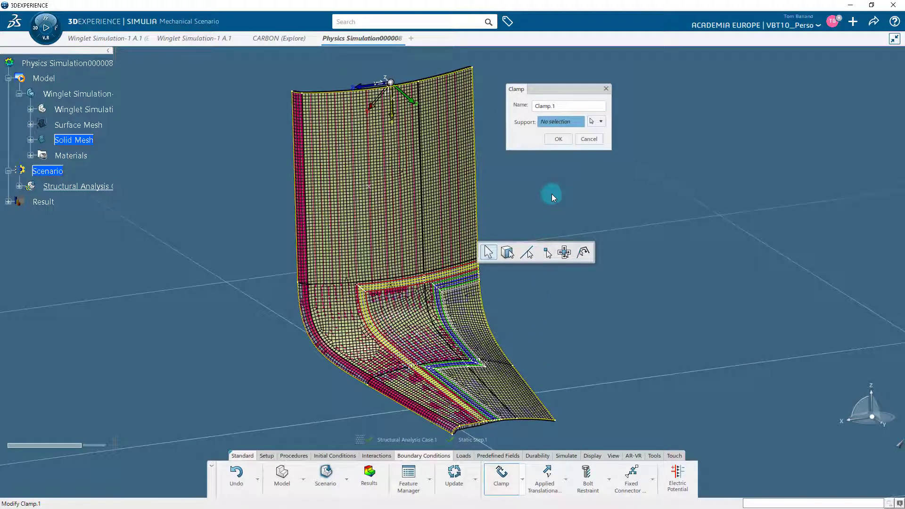
{"action": "left_click", "coordinate": [592, 121]}
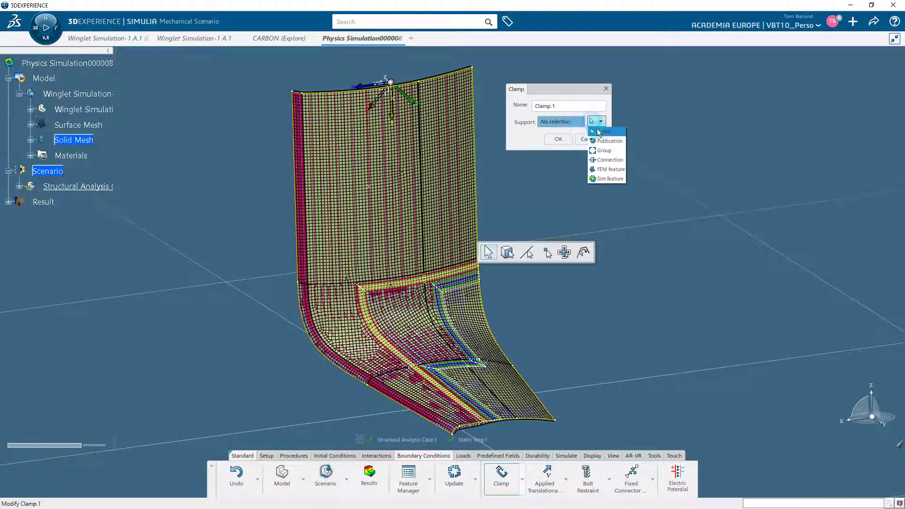
{"action": "left_click", "coordinate": [607, 151]}
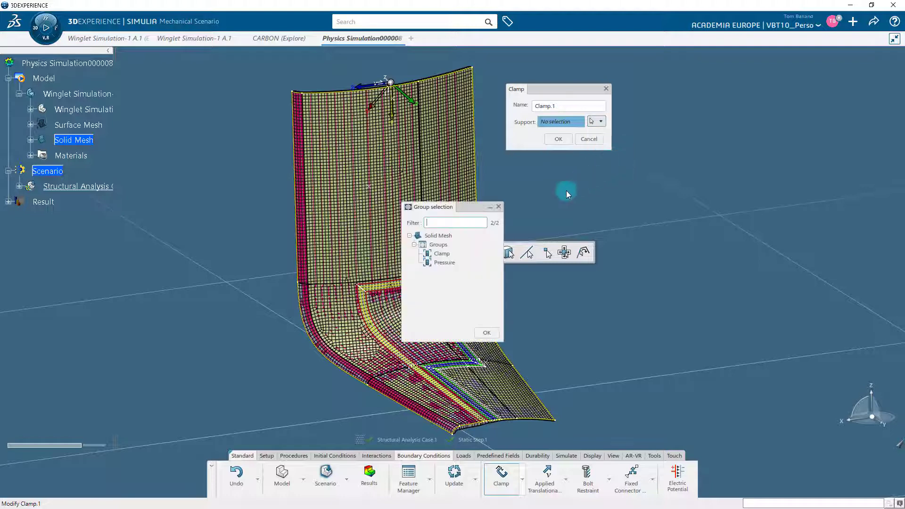
{"action": "left_click", "coordinate": [443, 254]}
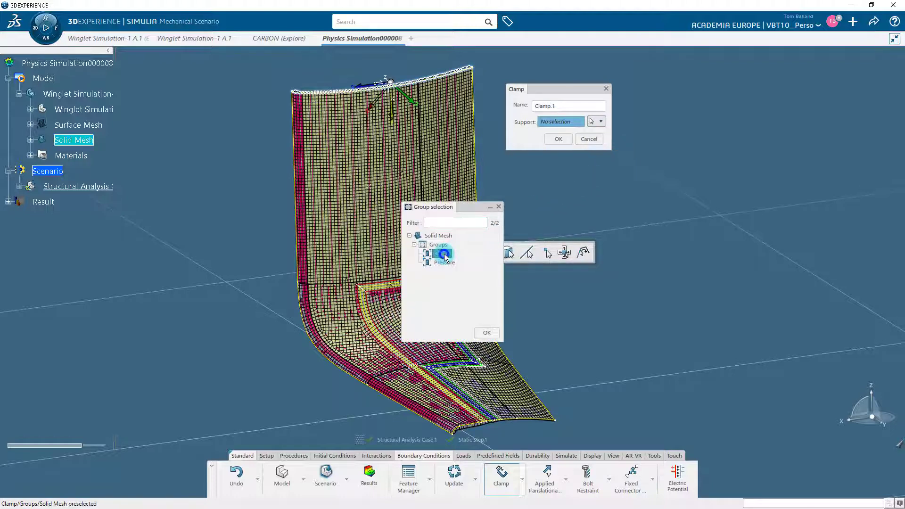
{"action": "left_click", "coordinate": [487, 333]}
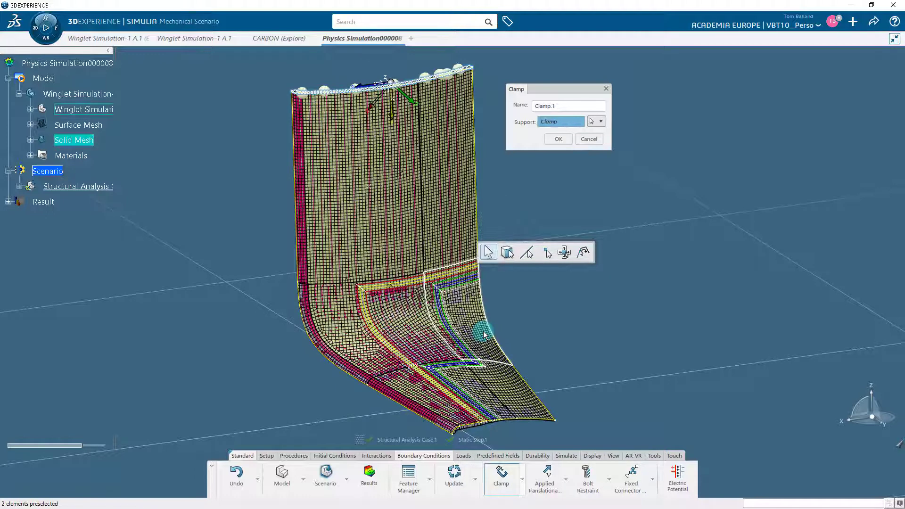
{"action": "left_click", "coordinate": [559, 139]}
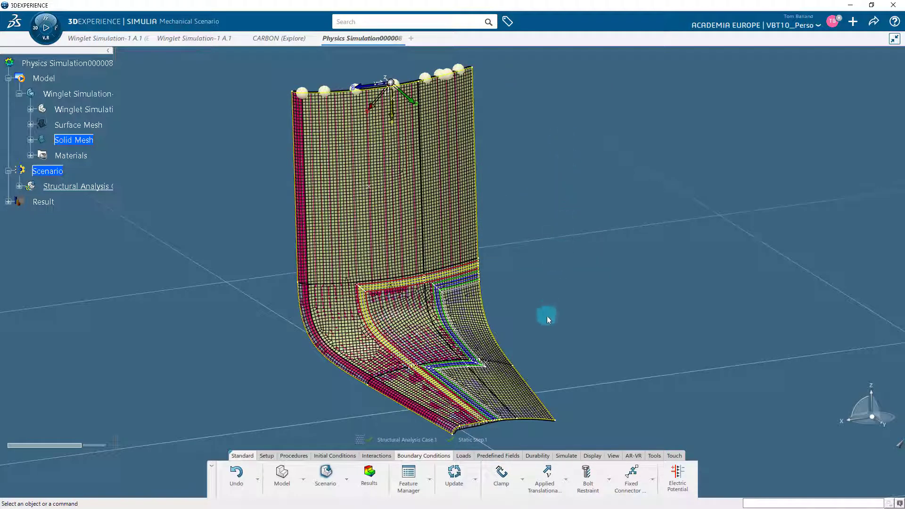
Step: Start a pressure load and assign the solid mesh's Pressure group as its support
{"action": "left_click", "coordinate": [469, 456]}
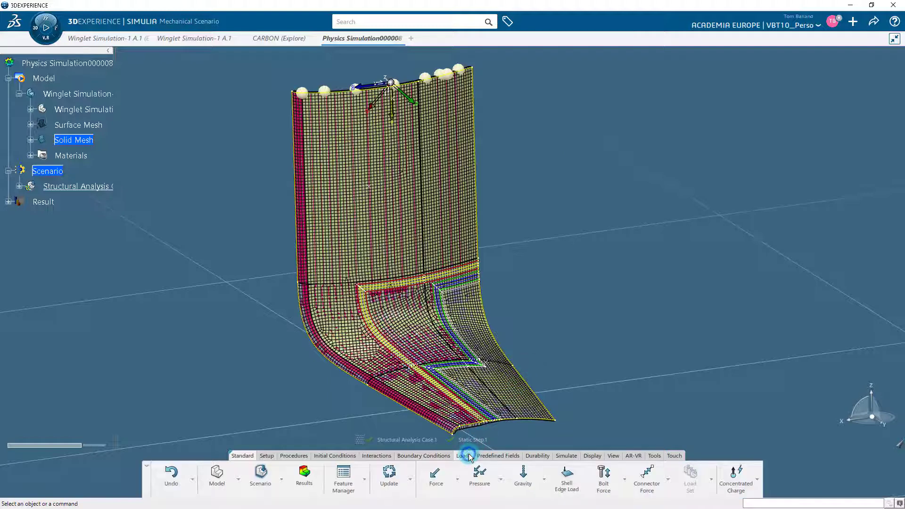
{"action": "left_click", "coordinate": [480, 474]}
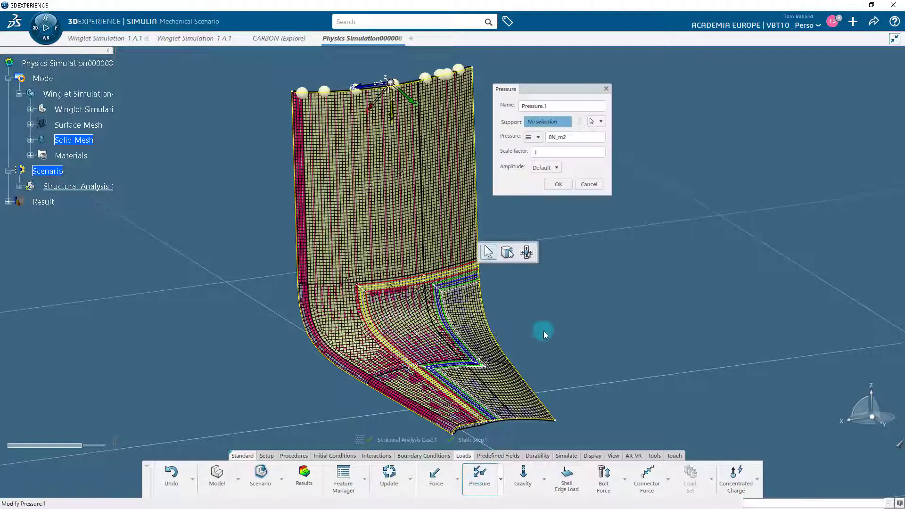
{"action": "left_click", "coordinate": [599, 123]}
{"action": "left_click", "coordinate": [603, 151]}
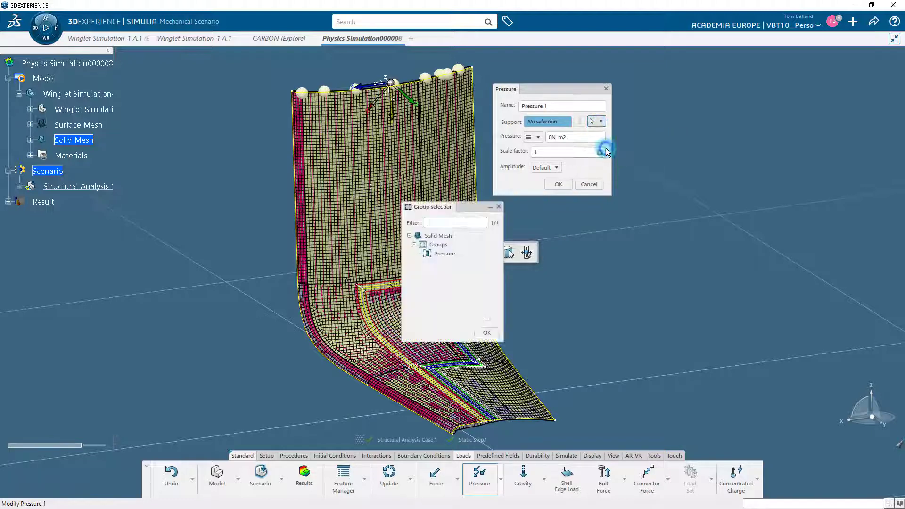
{"action": "left_click", "coordinate": [445, 253]}
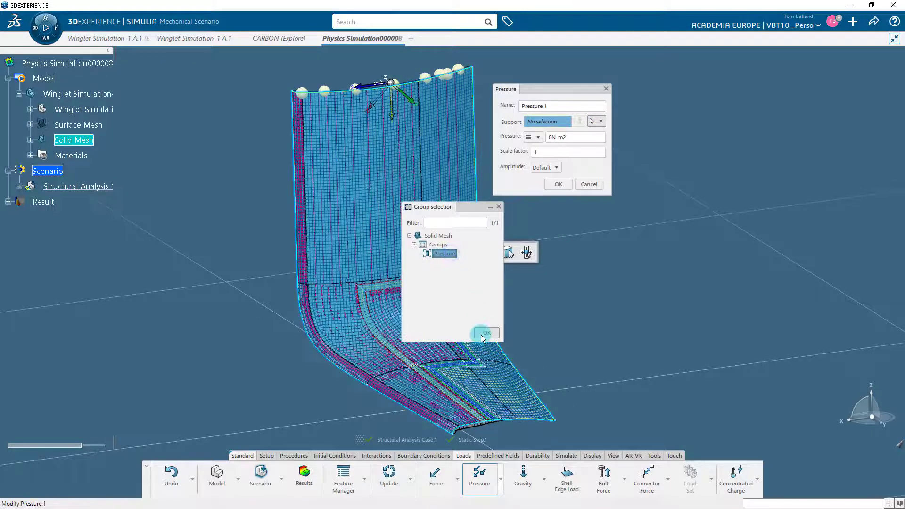
{"action": "left_click", "coordinate": [481, 333]}
Step: Set the load's pressure to 70000 N_m2, check the load directions on the winglet, and create the load
{"action": "left_click", "coordinate": [578, 154]}
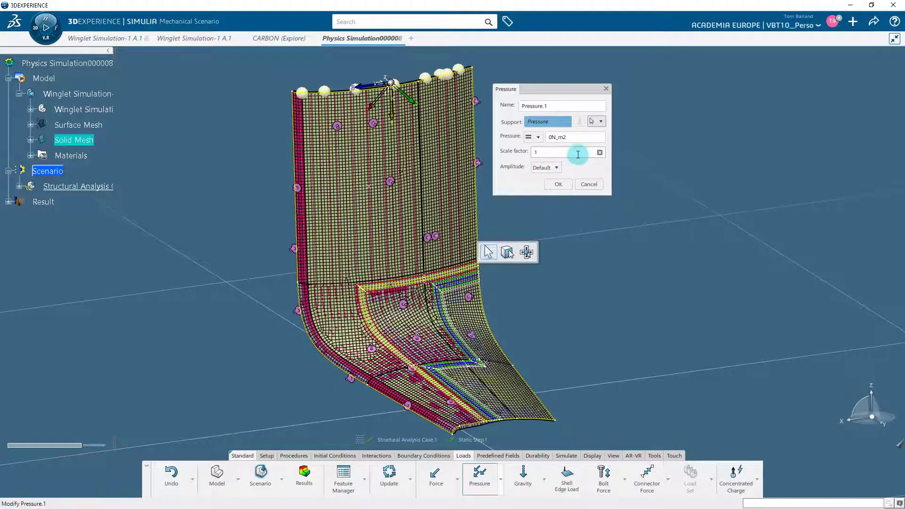
{"action": "double_click", "coordinate": [553, 137]}
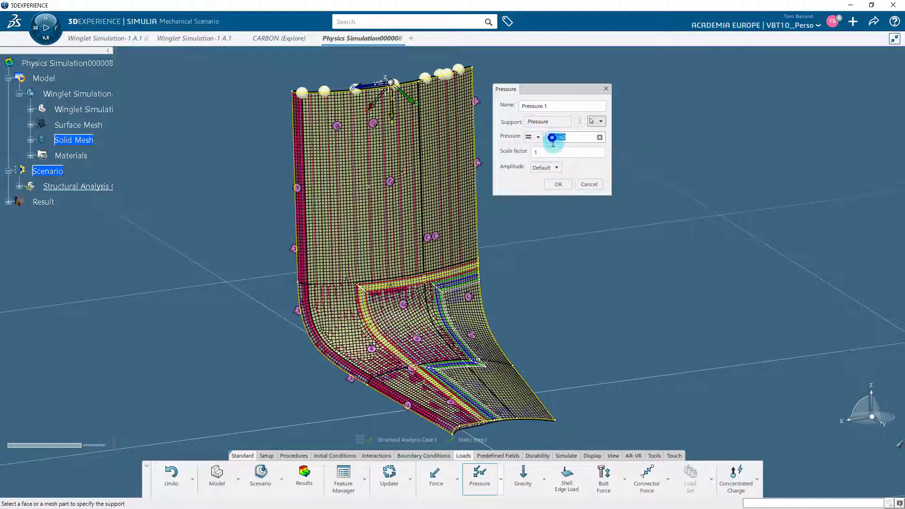
{"action": "left_click", "coordinate": [552, 138]}
{"action": "left_click", "coordinate": [566, 149]}
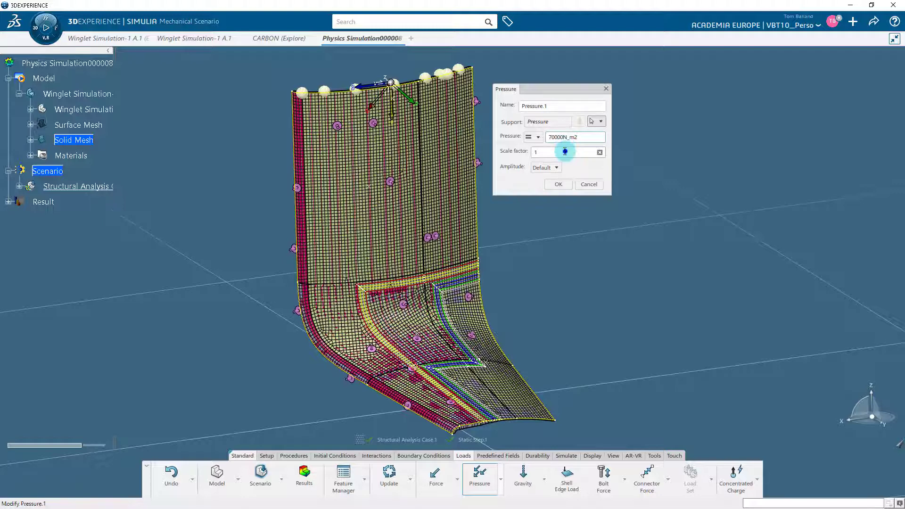
{"action": "left_click", "coordinate": [575, 164]}
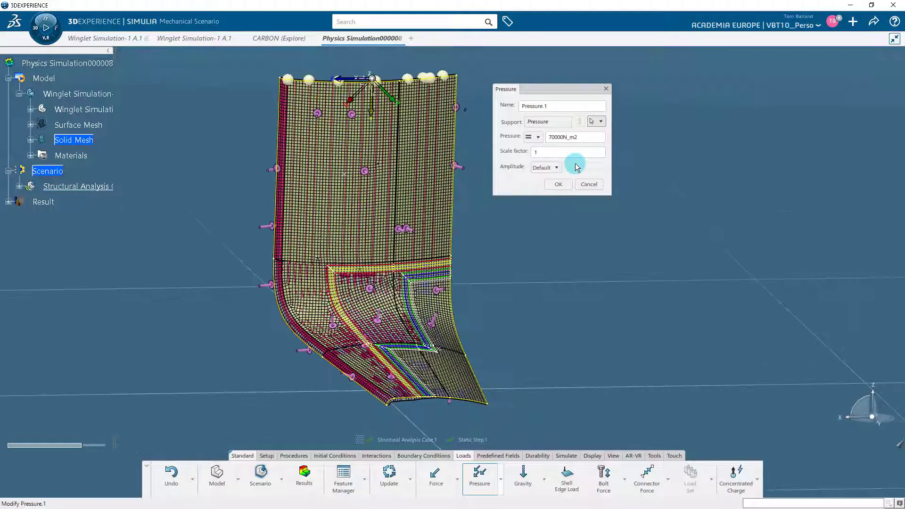
{"action": "left_click", "coordinate": [568, 182]}
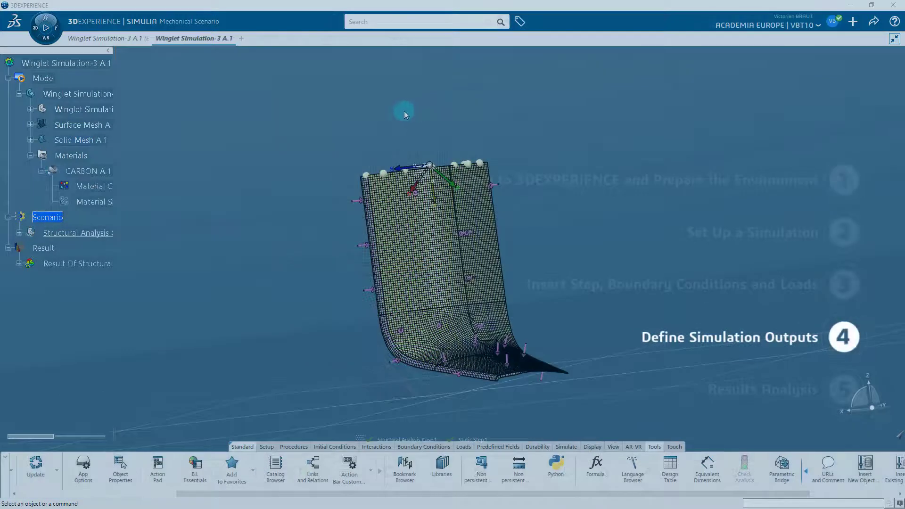
Step: Open the structural analysis case's Output.1 request for editing and review its Stresses variables
{"action": "left_click", "coordinate": [19, 232]}
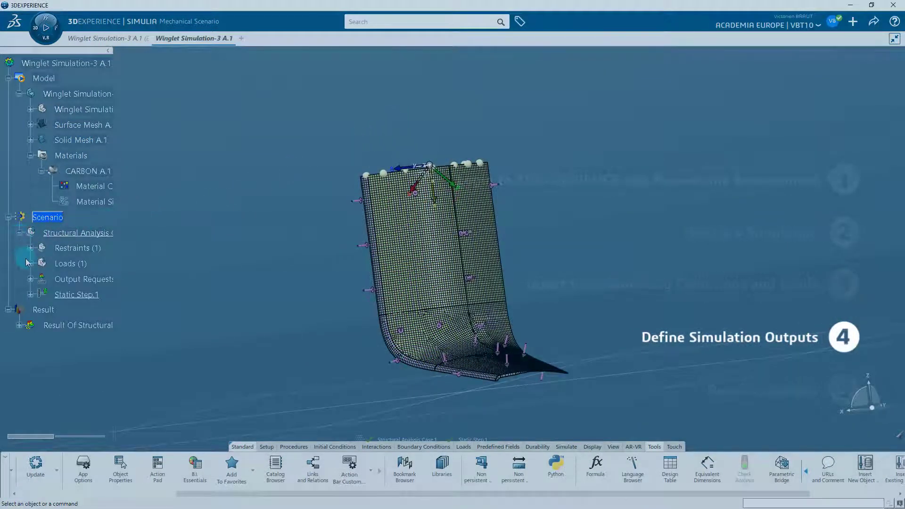
{"action": "left_click", "coordinate": [30, 279]}
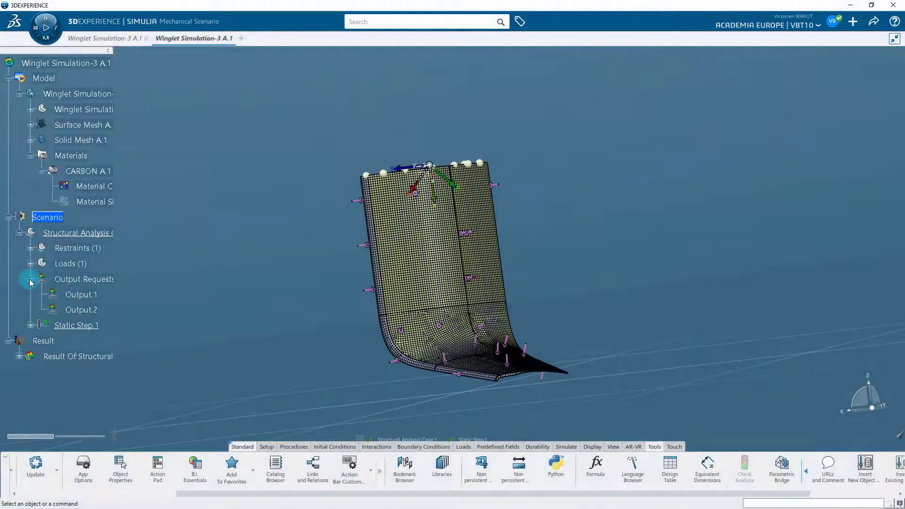
{"action": "left_click", "coordinate": [81, 295]}
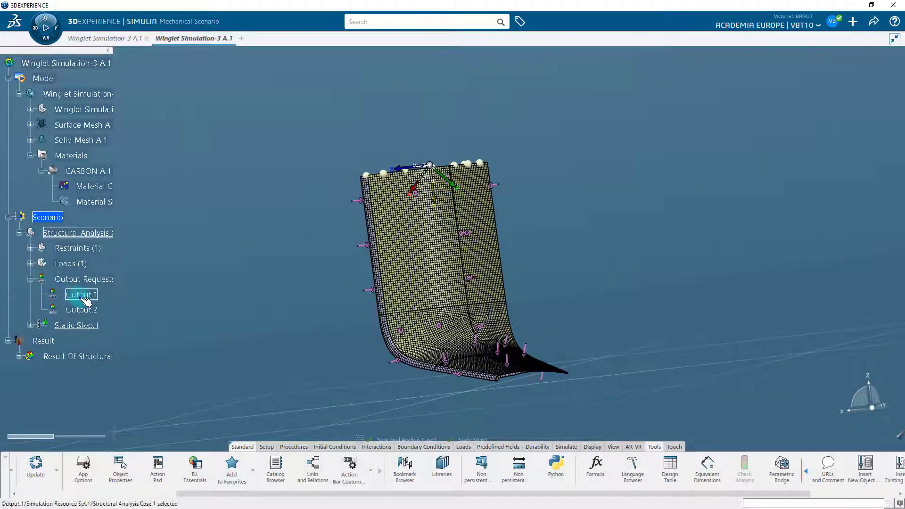
{"action": "double_click", "coordinate": [83, 297]}
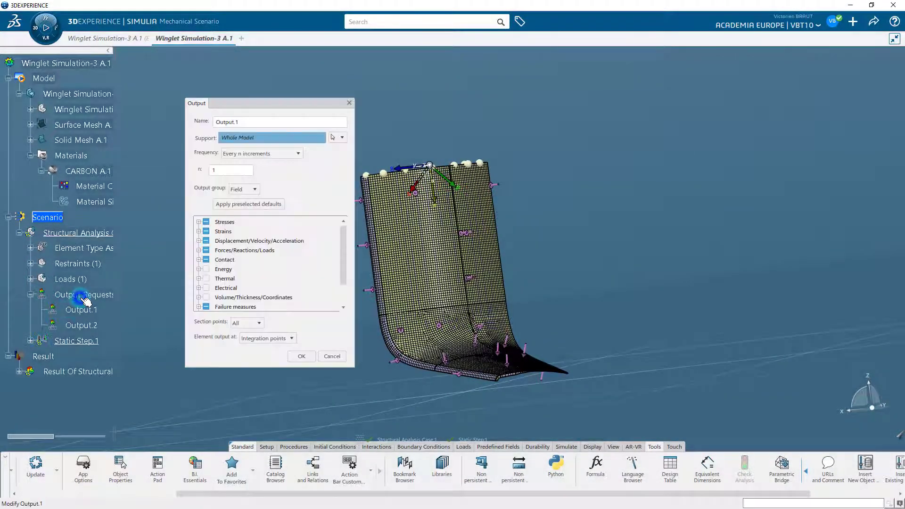
{"action": "left_click", "coordinate": [201, 222]}
{"action": "left_click", "coordinate": [199, 222]}
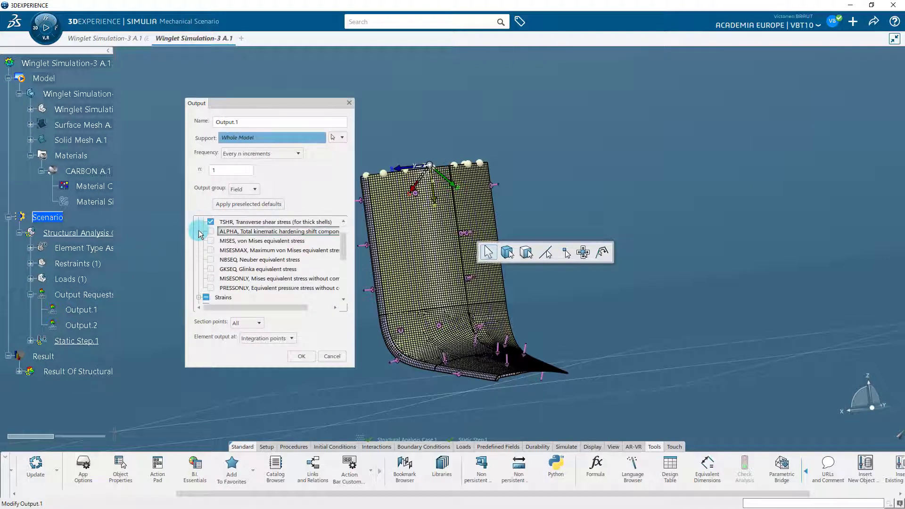
{"action": "left_click", "coordinate": [198, 222]}
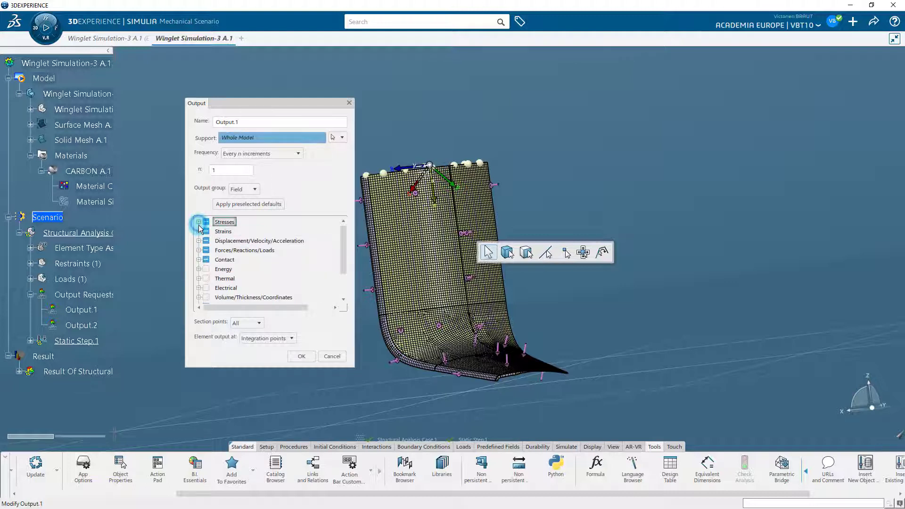
Step: Exclude plastic strain components (PE) and equivalent plastic strain (PEEQ) from the requested strain outputs, keeping total strain components (E)
{"action": "left_click", "coordinate": [199, 231]}
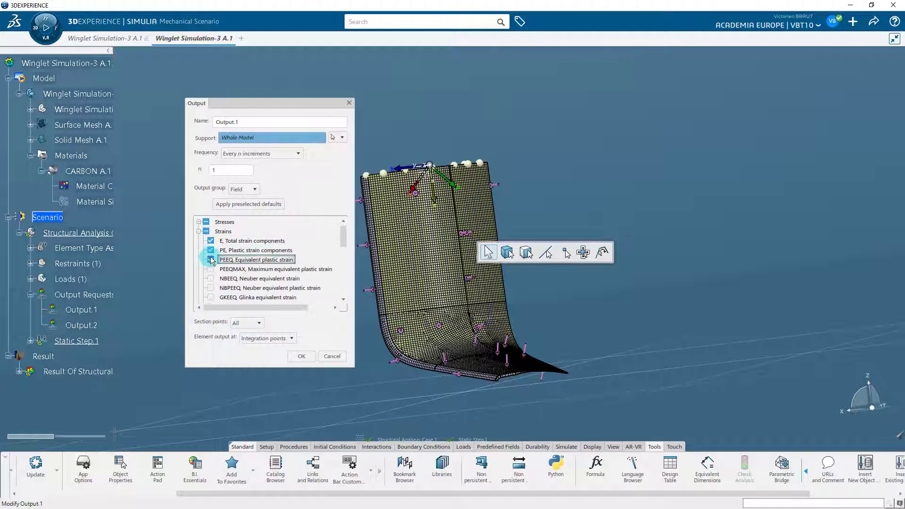
{"action": "left_click", "coordinate": [211, 257]}
{"action": "left_click", "coordinate": [210, 254]}
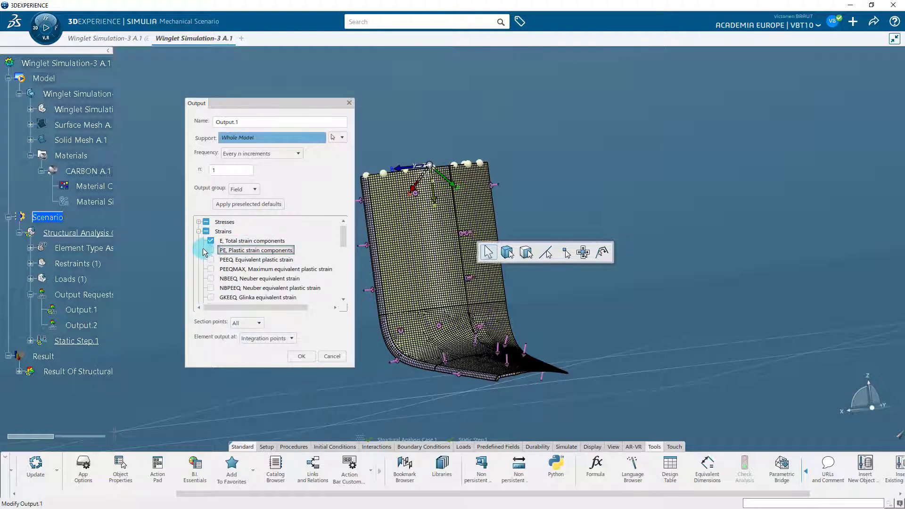
{"action": "scroll", "coordinate": [203, 247], "scroll_direction": "down", "scroll_amount": 5}
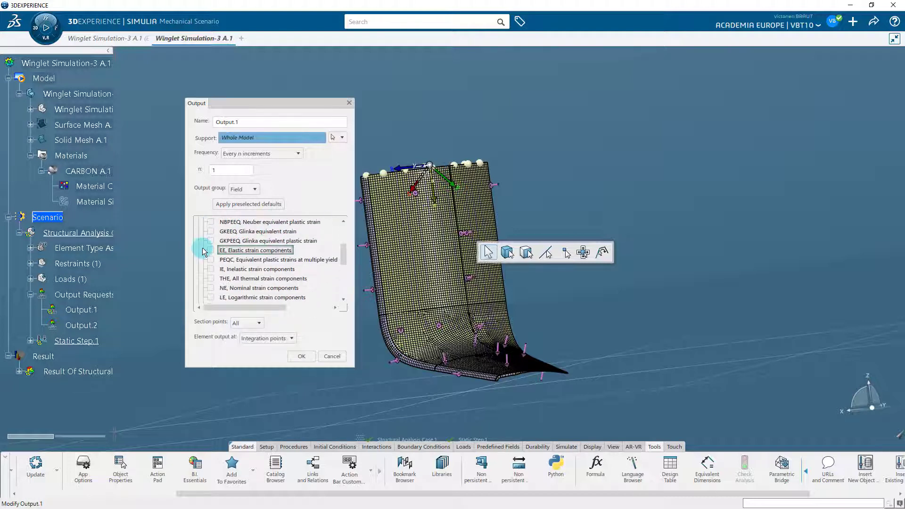
{"action": "scroll", "coordinate": [202, 247], "scroll_direction": "up", "scroll_amount": 6}
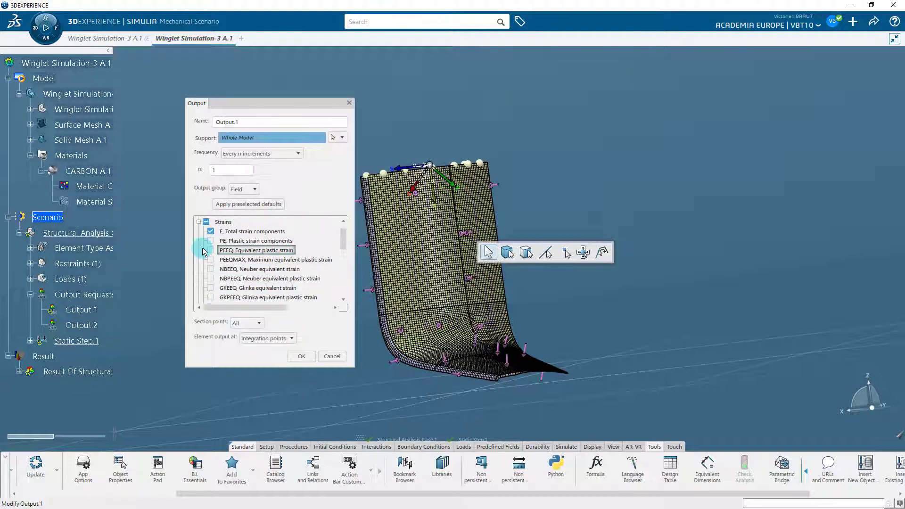
{"action": "left_click", "coordinate": [199, 222]}
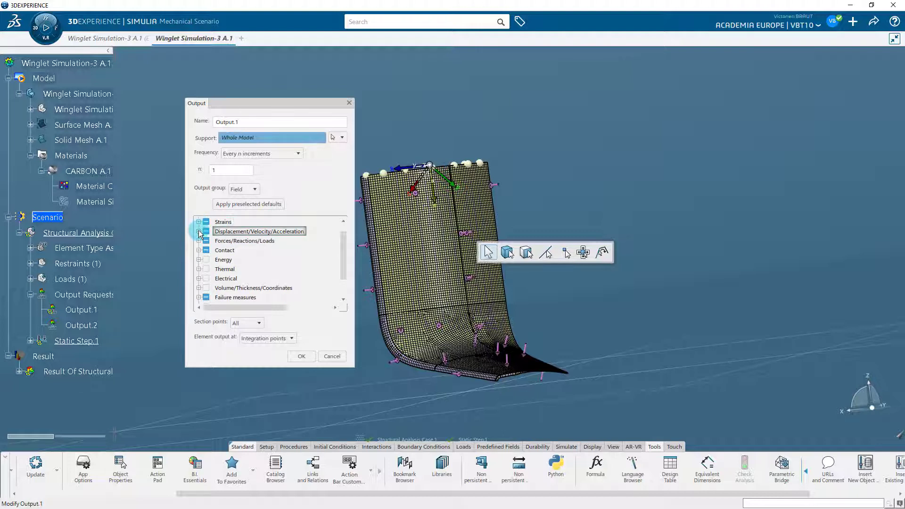
Step: Review the output variables in the Displacement/Velocity/Acceleration and Forces/Reactions/Loads groups of the Output.1 request
{"action": "left_click", "coordinate": [198, 232]}
{"action": "scroll", "coordinate": [204, 255], "scroll_direction": "down", "scroll_amount": 1}
{"action": "scroll", "coordinate": [204, 255], "scroll_direction": "up", "scroll_amount": 2}
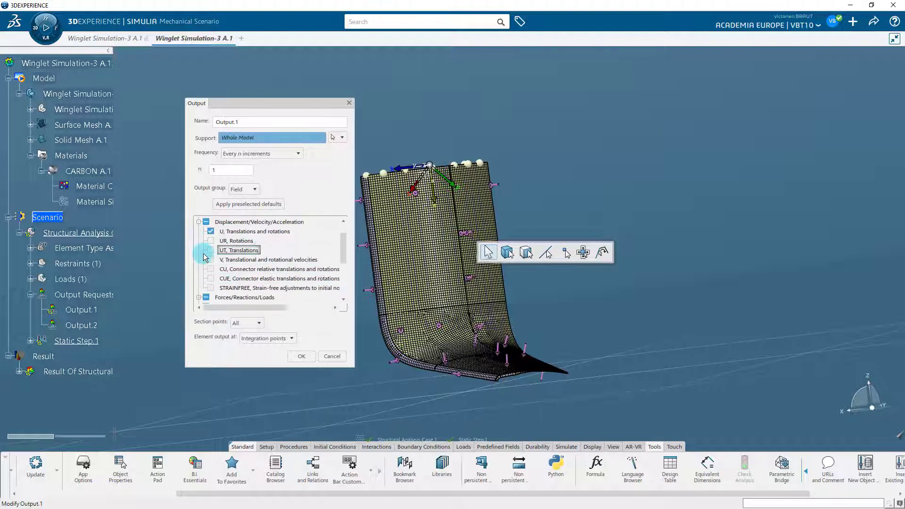
{"action": "left_click", "coordinate": [198, 231]}
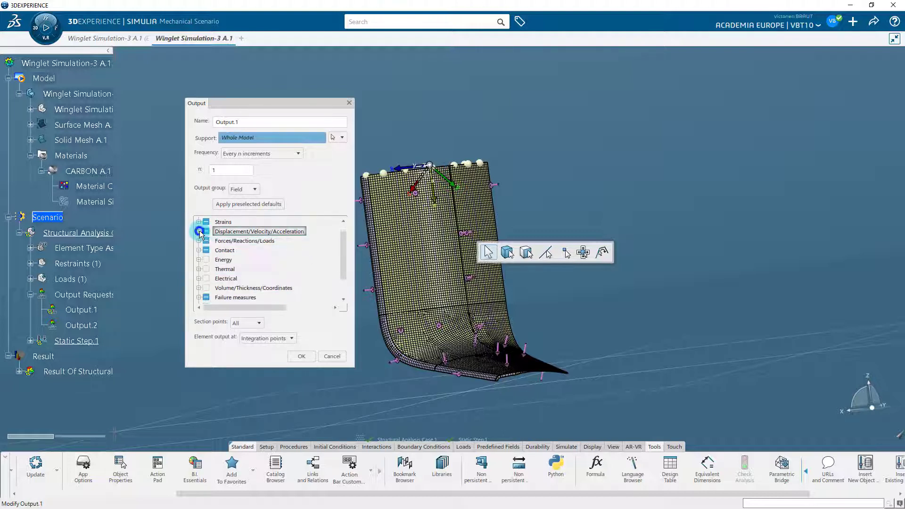
{"action": "left_click", "coordinate": [198, 241]}
{"action": "scroll", "coordinate": [200, 264], "scroll_direction": "down", "scroll_amount": 4}
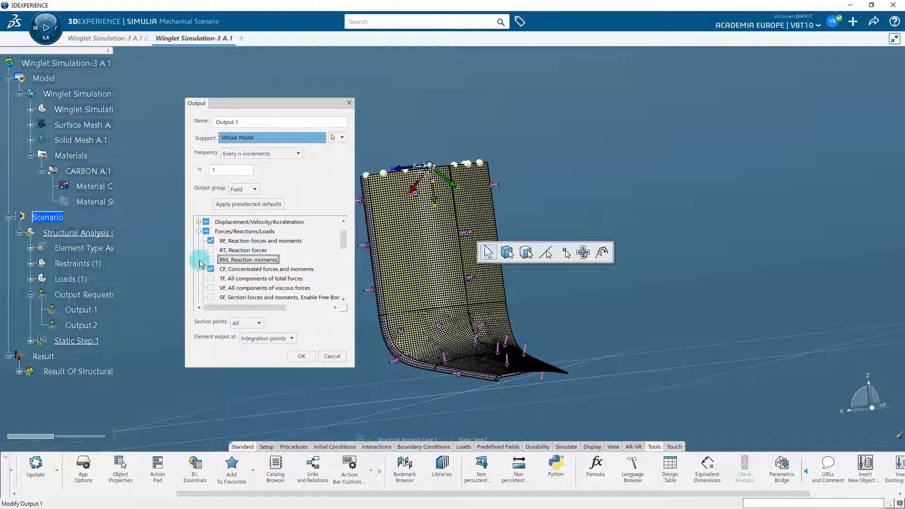
{"action": "scroll", "coordinate": [200, 263], "scroll_direction": "down", "scroll_amount": 3}
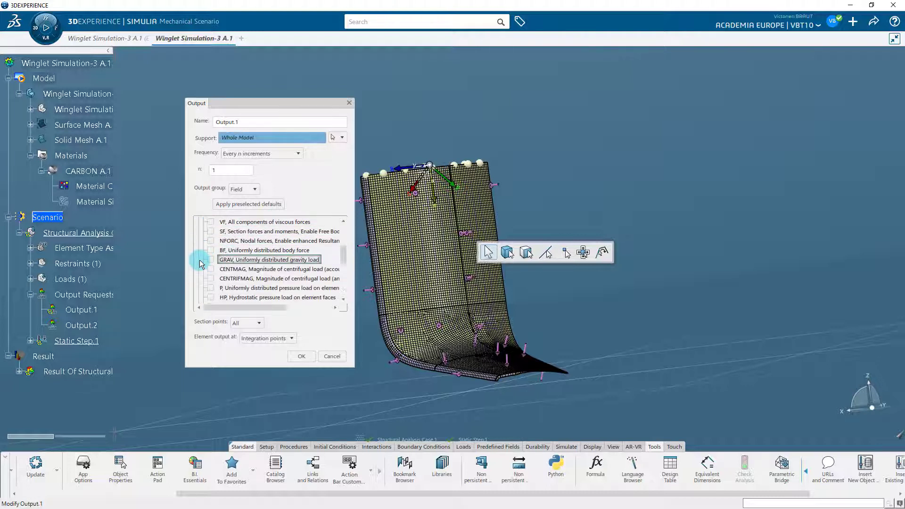
{"action": "scroll", "coordinate": [200, 264], "scroll_direction": "down", "scroll_amount": 1}
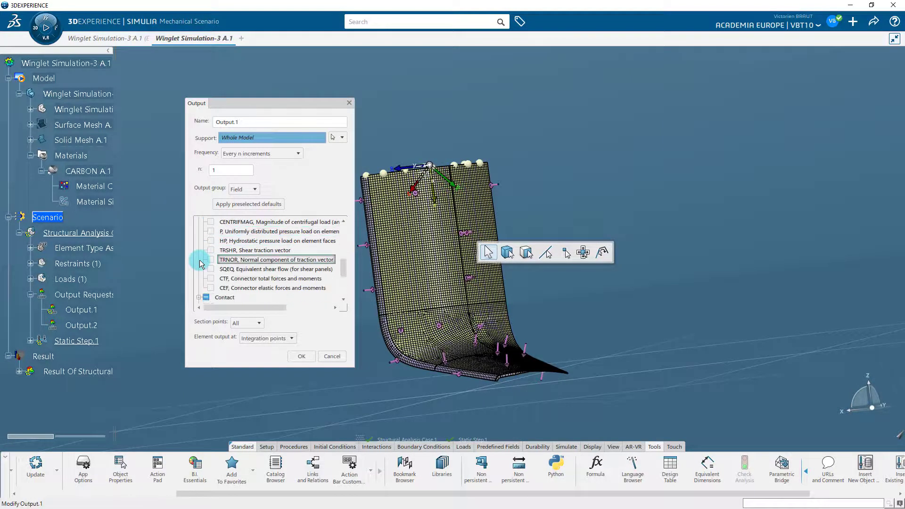
{"action": "scroll", "coordinate": [200, 264], "scroll_direction": "up", "scroll_amount": 5}
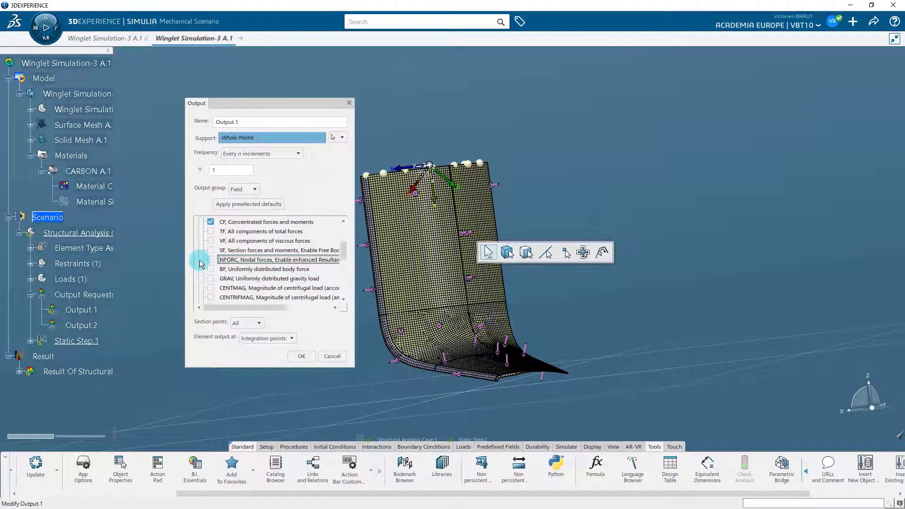
{"action": "scroll", "coordinate": [200, 264], "scroll_direction": "up", "scroll_amount": 3}
{"action": "left_click", "coordinate": [198, 241]}
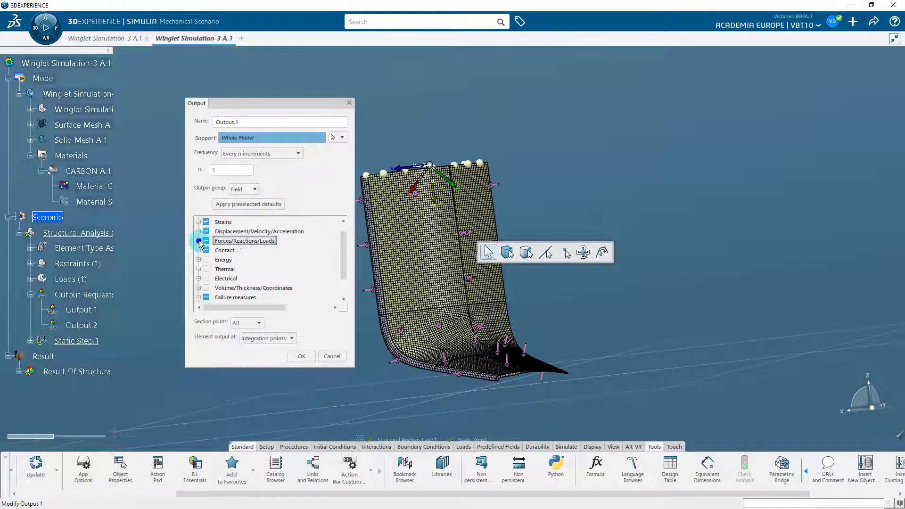
Step: Exclude all Contact variables from the Output.1 request
{"action": "left_click", "coordinate": [199, 251]}
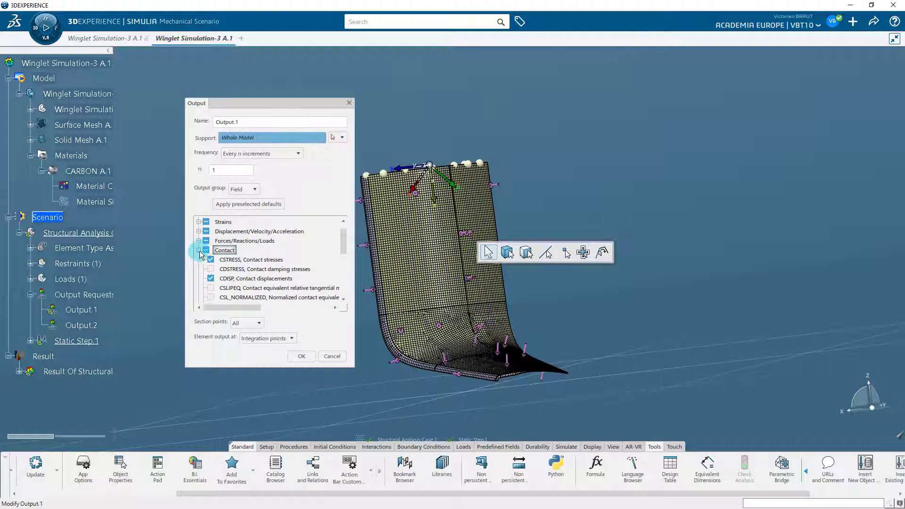
{"action": "left_click", "coordinate": [207, 251]}
{"action": "left_click", "coordinate": [207, 250]}
{"action": "left_click", "coordinate": [198, 250]}
{"action": "left_click", "coordinate": [199, 259]}
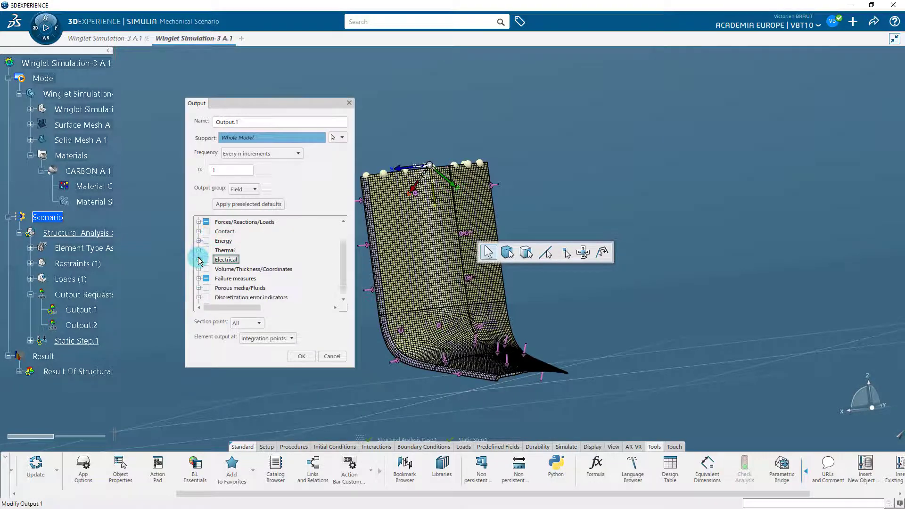
Step: Add maximum strain theory (MSTRN) and damage initiation criteria (DMICRT) to the requested failure measures, keeping Tsai-Hill (TSAIH) and Tsai-Wu (TSAIW)
{"action": "left_click", "coordinate": [198, 261]}
{"action": "left_click", "coordinate": [199, 271]}
{"action": "scroll", "coordinate": [200, 272], "scroll_direction": "down", "scroll_amount": 3}
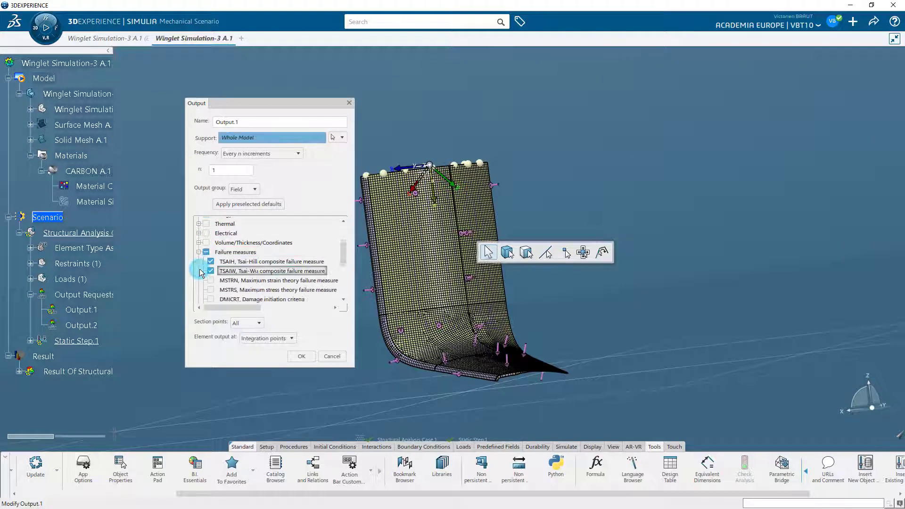
{"action": "left_click", "coordinate": [215, 262]}
{"action": "left_click", "coordinate": [214, 272]}
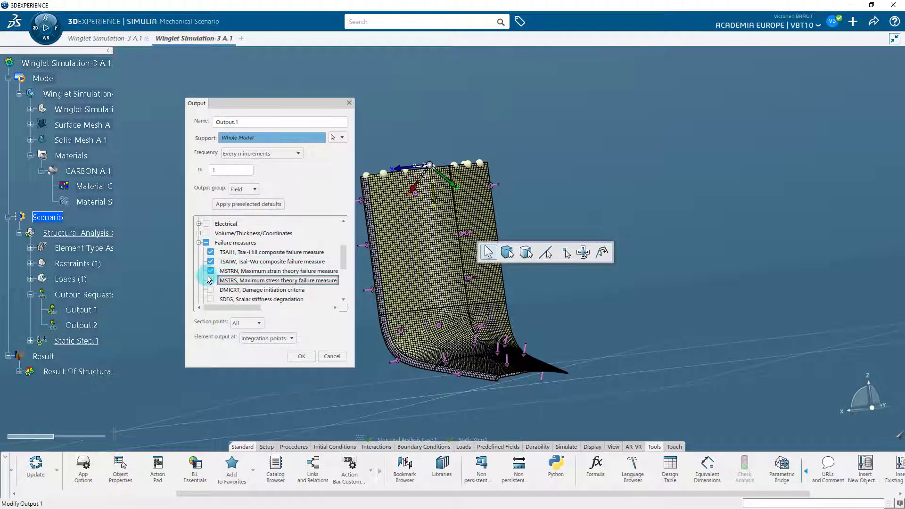
{"action": "left_click", "coordinate": [202, 274]}
{"action": "left_click", "coordinate": [201, 273]}
{"action": "left_click", "coordinate": [201, 273]}
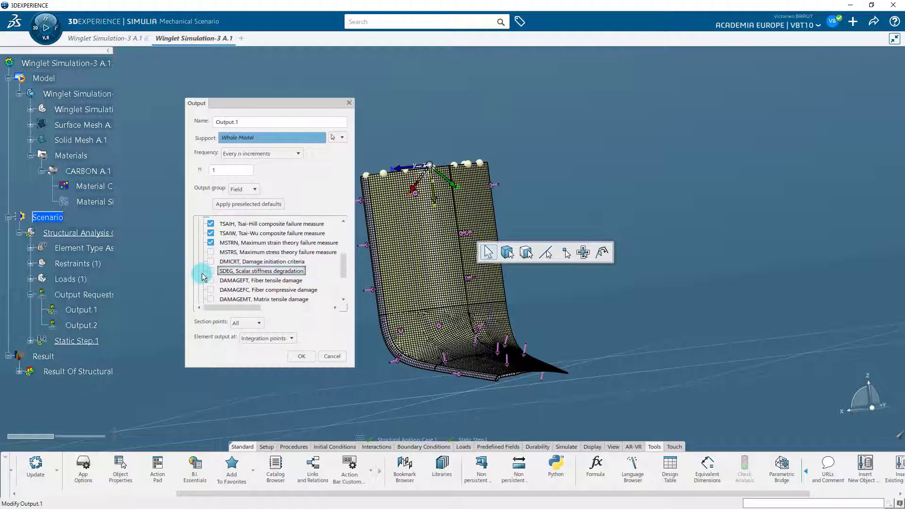
{"action": "left_click", "coordinate": [212, 264]}
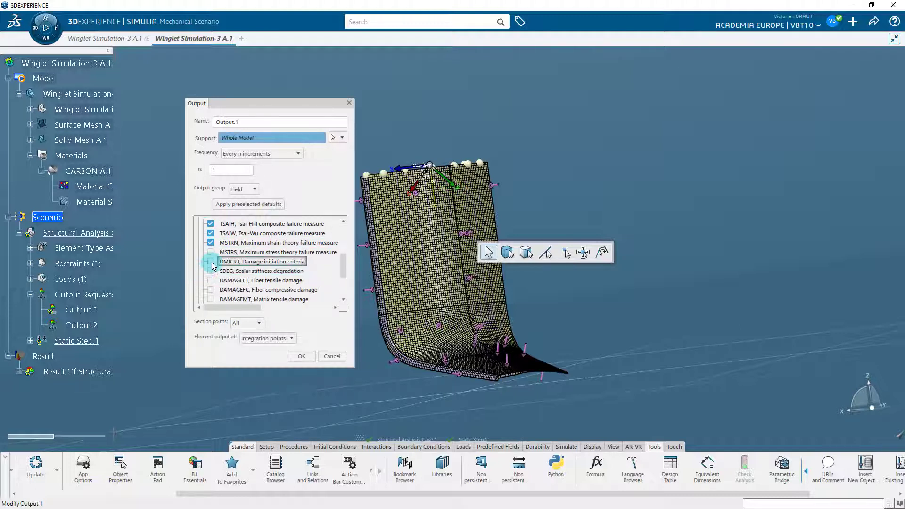
{"action": "left_click", "coordinate": [212, 263]}
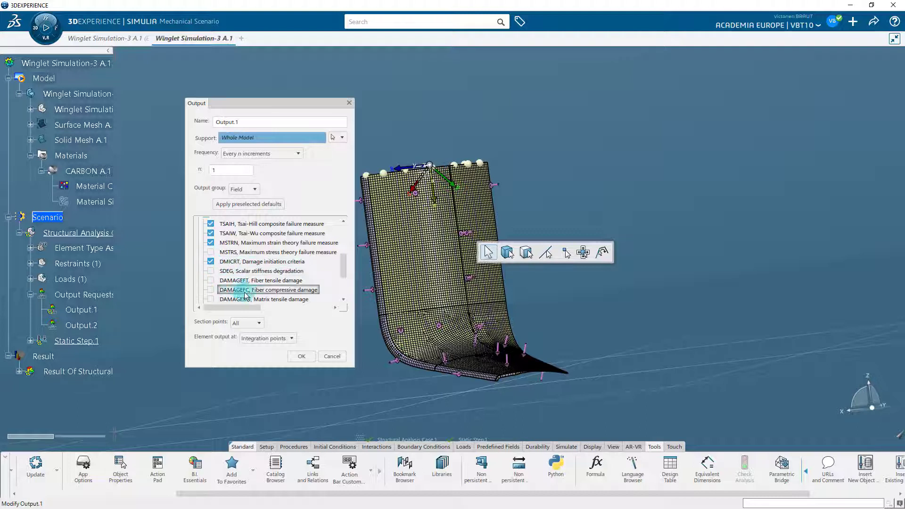
Step: Keep the section points at All and apply the changes to the Output.1 request
{"action": "left_click", "coordinate": [262, 323]}
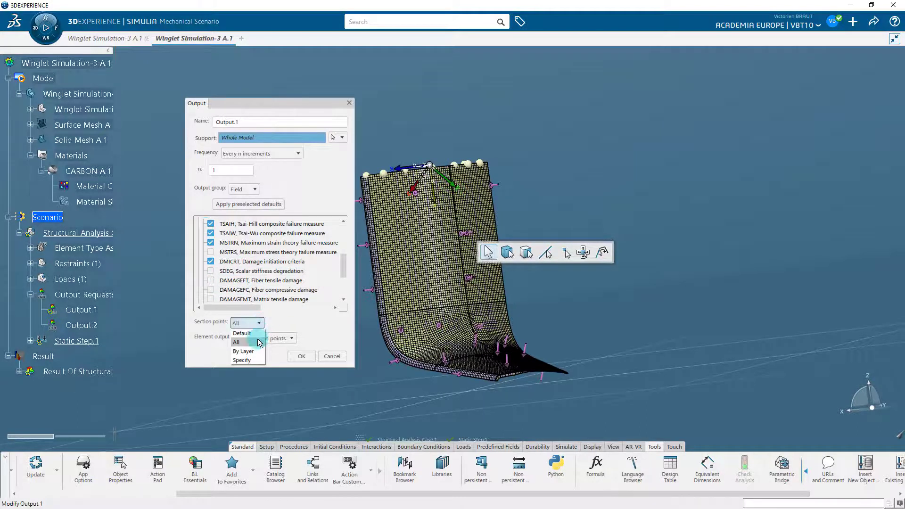
{"action": "left_click", "coordinate": [259, 342]}
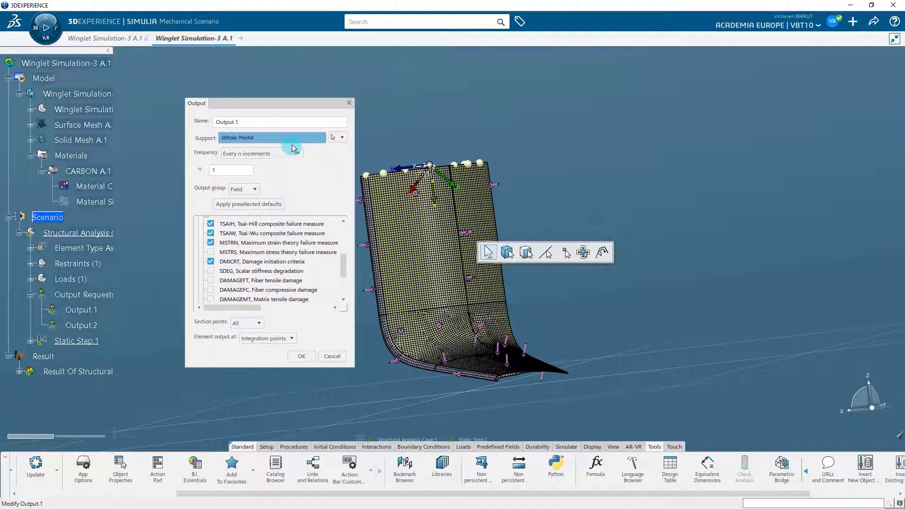
{"action": "left_click", "coordinate": [309, 357]}
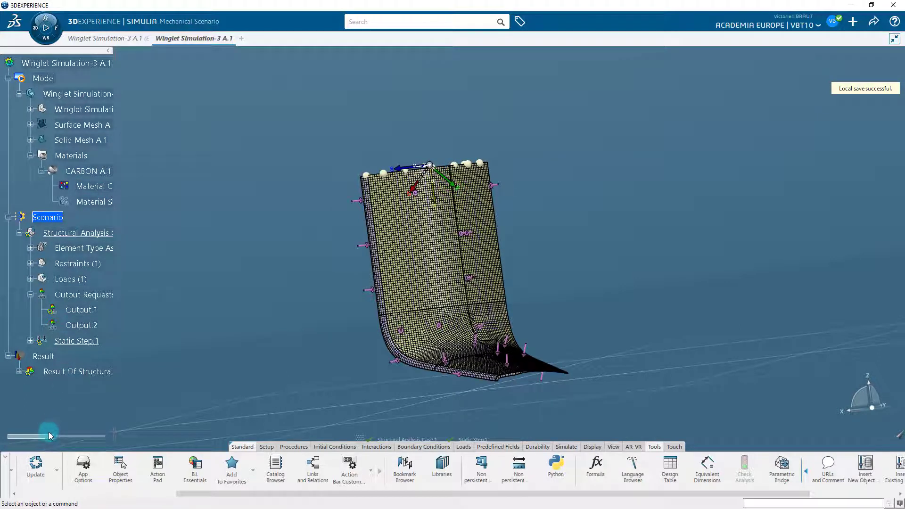
Step: Open the Material Simulation Domain of the CARBON A.1 material for editing from the winglet model's structure
{"action": "left_click_drag", "start_coordinate": [49, 435], "coordinate": [74, 435]}
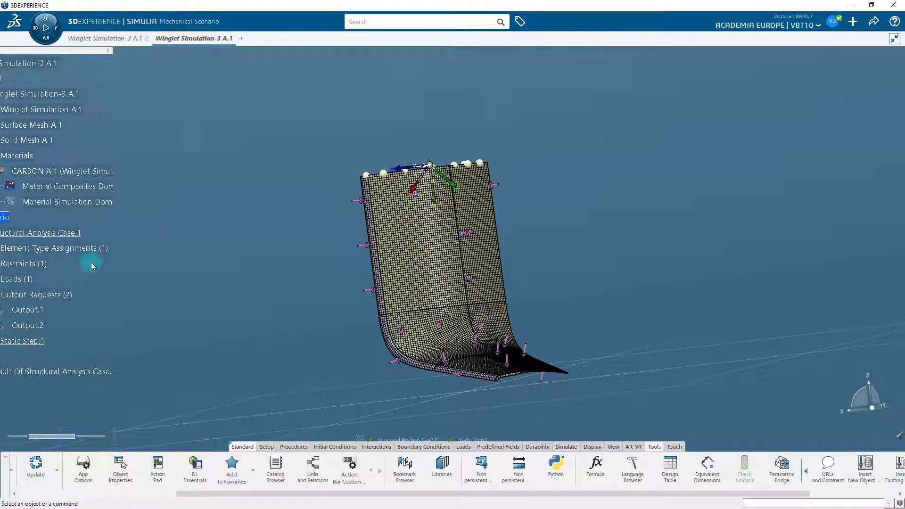
{"action": "double_click", "coordinate": [84, 202]}
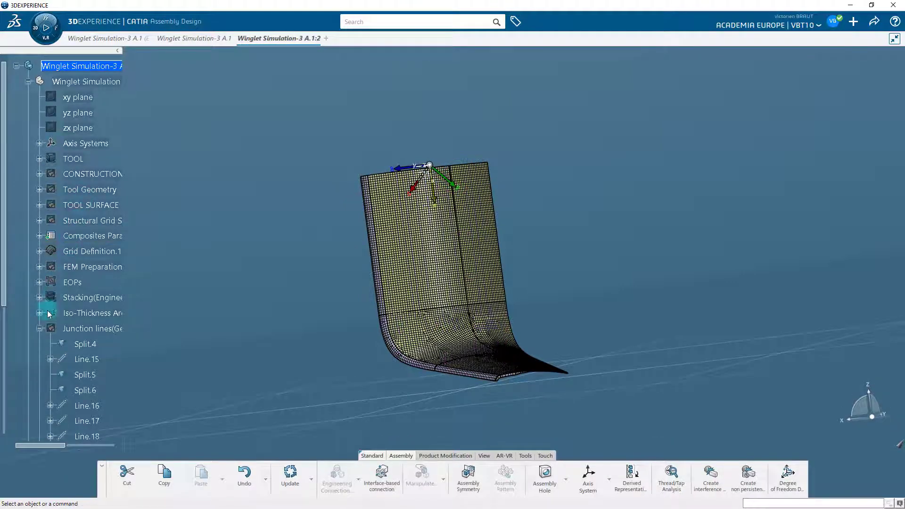
{"action": "left_click", "coordinate": [40, 329]}
{"action": "scroll", "coordinate": [40, 333], "scroll_direction": "down", "scroll_amount": 2}
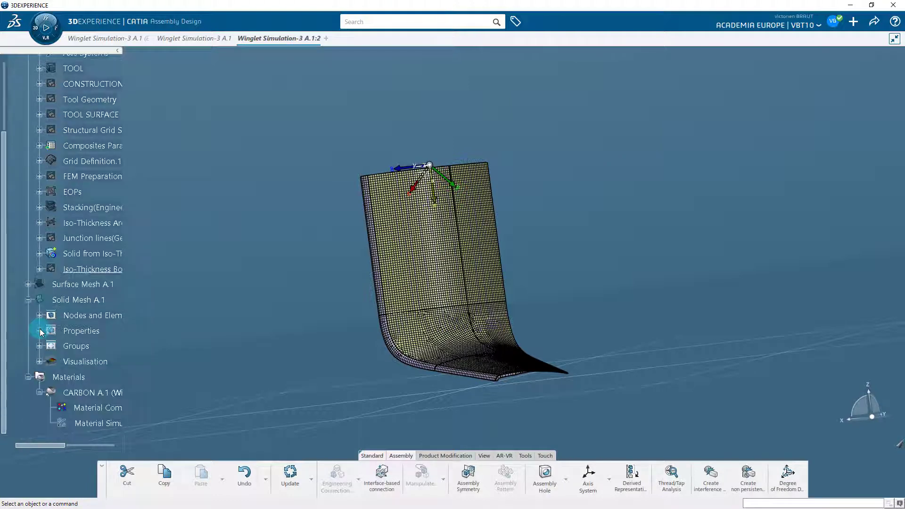
{"action": "left_click_drag", "start_coordinate": [47, 445], "coordinate": [65, 446]}
{"action": "double_click", "coordinate": [75, 424]}
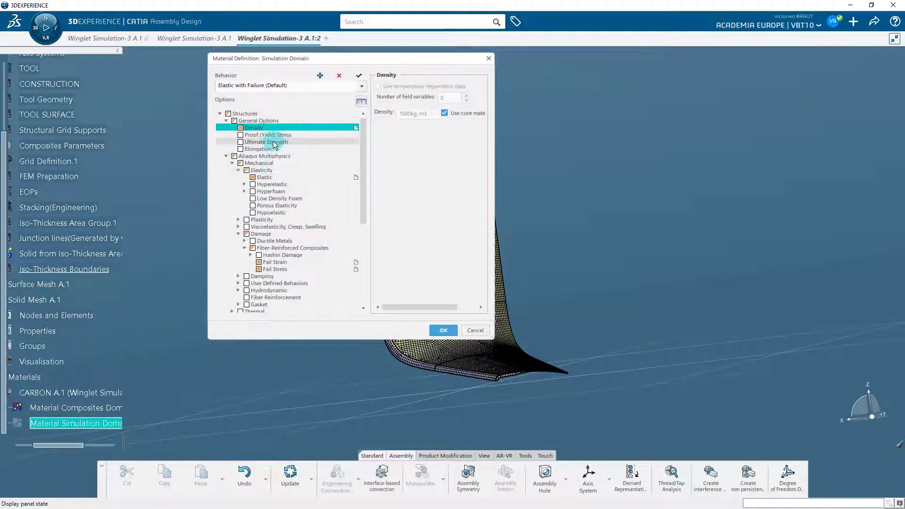
Step: Review the carbon material's elastic properties and add Hashin Damage to its fiber-reinforced composites damage behavior
{"action": "left_click", "coordinate": [261, 170]}
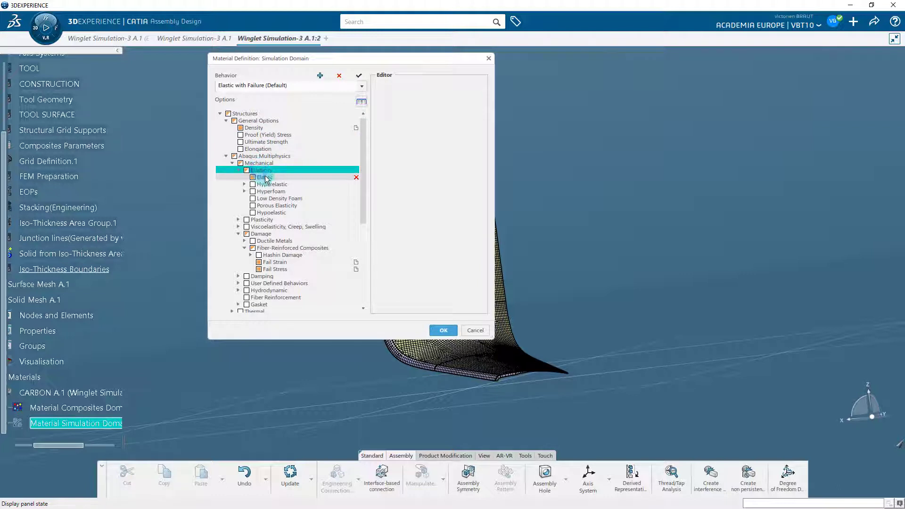
{"action": "left_click", "coordinate": [274, 177]}
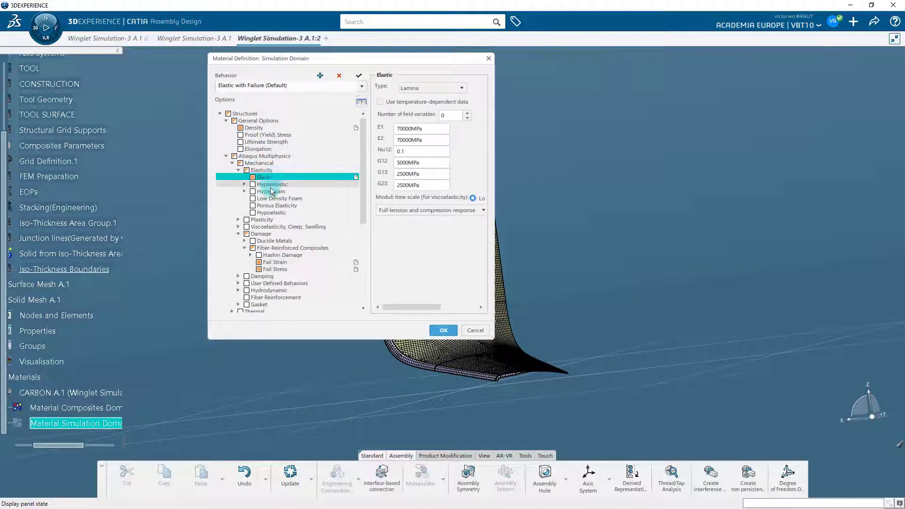
{"action": "left_click", "coordinate": [268, 234]}
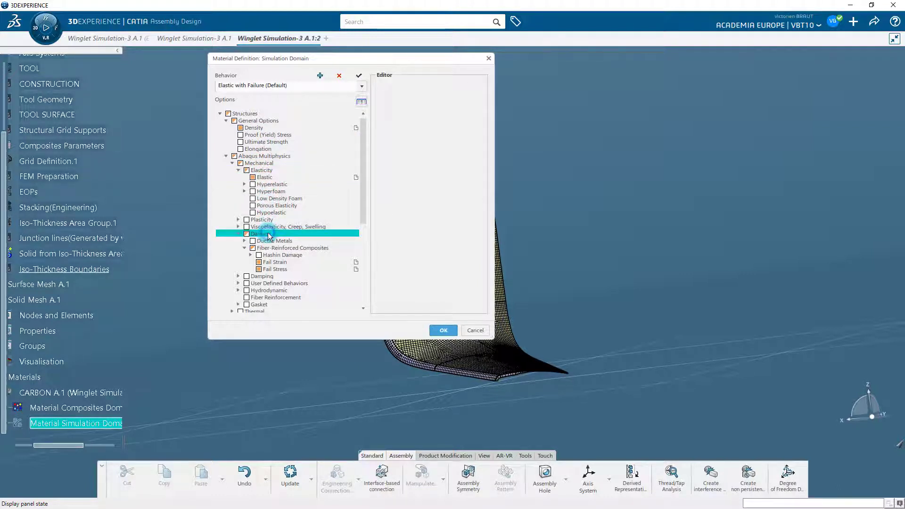
{"action": "left_click", "coordinate": [284, 248]}
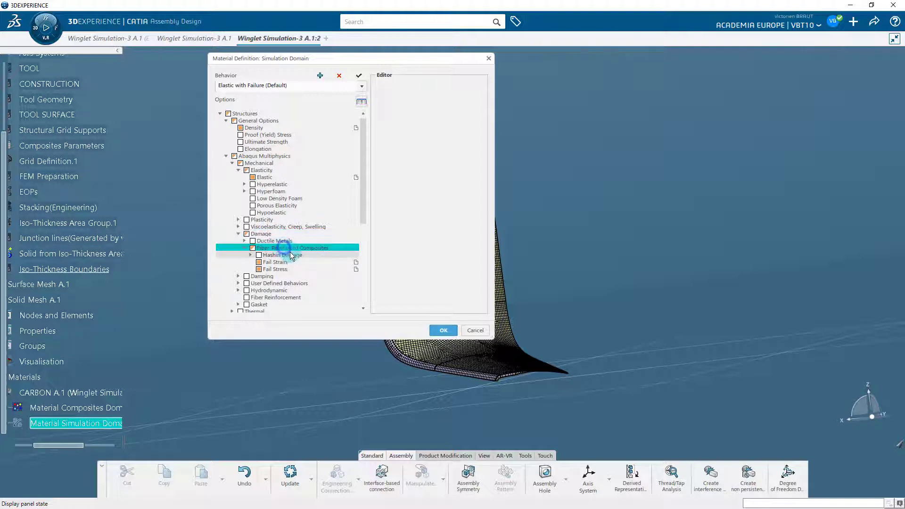
{"action": "left_click", "coordinate": [307, 255]}
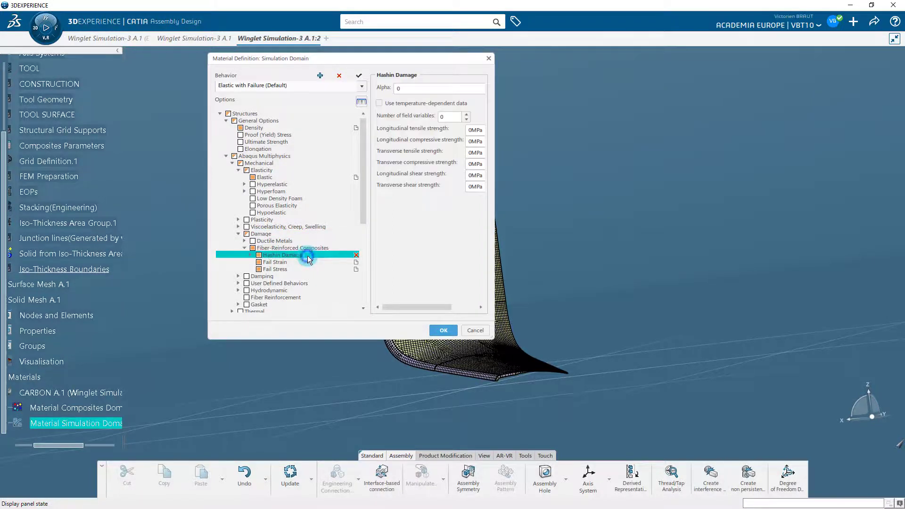
{"action": "left_click", "coordinate": [250, 255]}
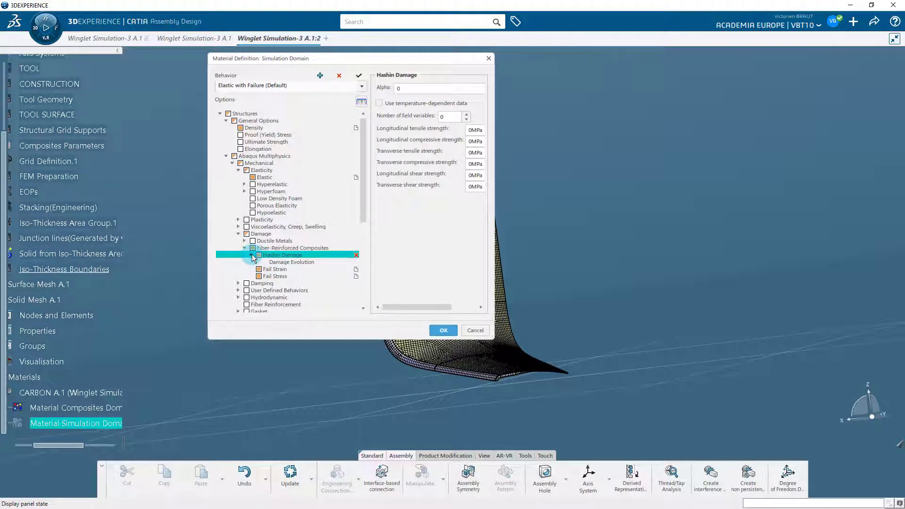
{"action": "left_click", "coordinate": [251, 255]}
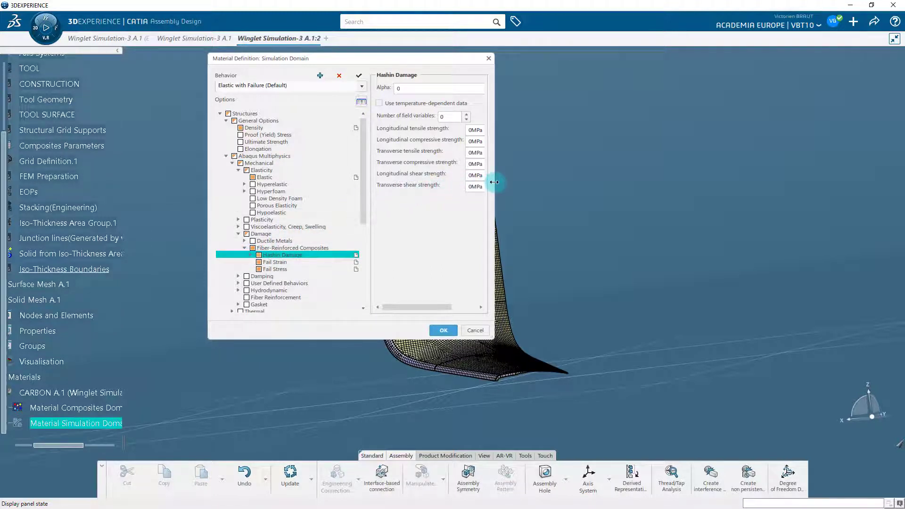
Step: Set Hashin Damage alpha to 1, longitudinal tensile strength to 610 MPa and longitudinal compressive strength to 650 MPa
{"action": "left_click_drag", "start_coordinate": [493, 183], "coordinate": [548, 184]}
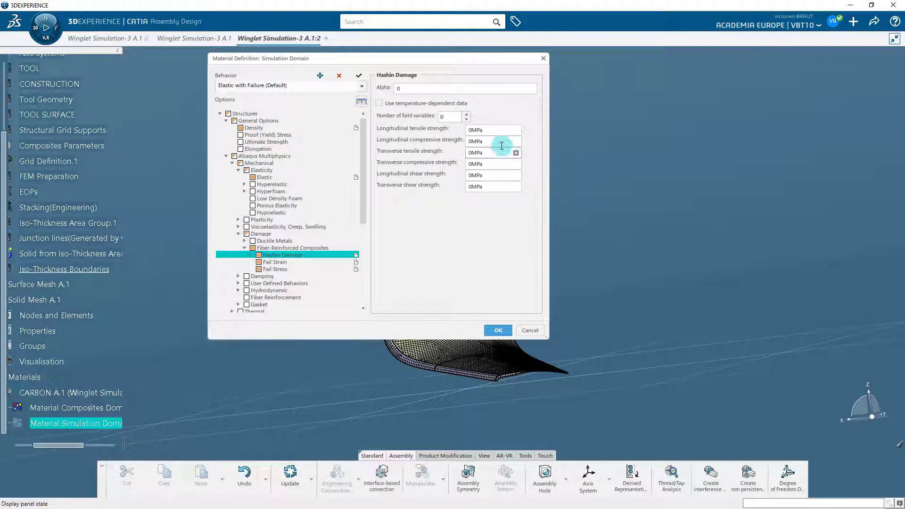
{"action": "double_click", "coordinate": [420, 88]}
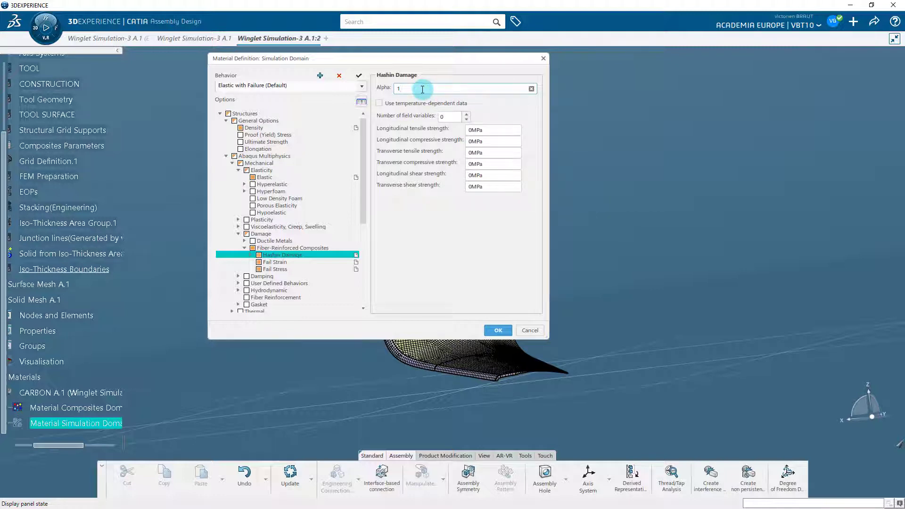
{"action": "type", "text": "1"}
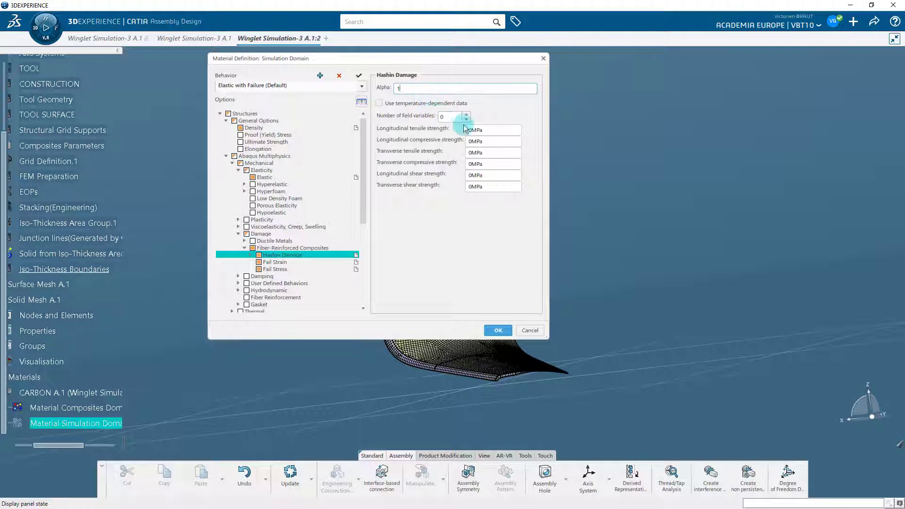
{"action": "double_click", "coordinate": [474, 131]}
{"action": "type", "text": "6"}
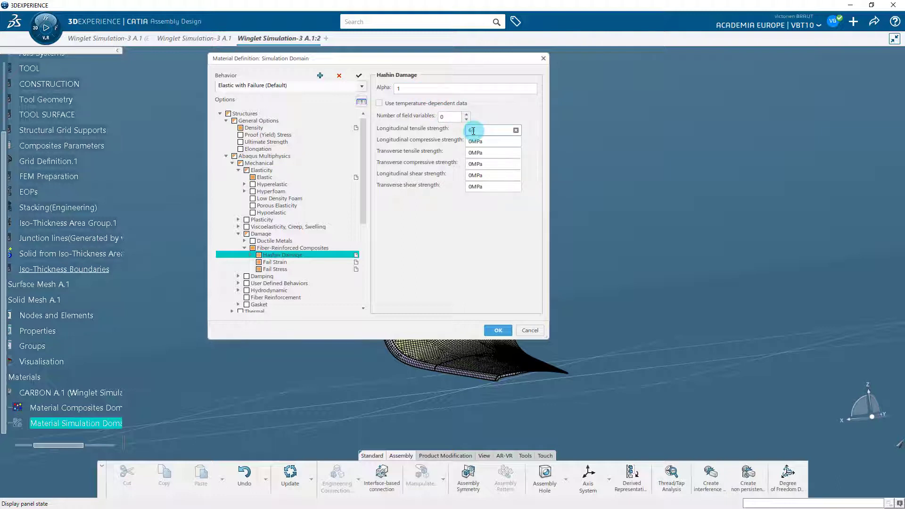
{"action": "type", "text": "10"}
{"action": "double_click", "coordinate": [481, 141]}
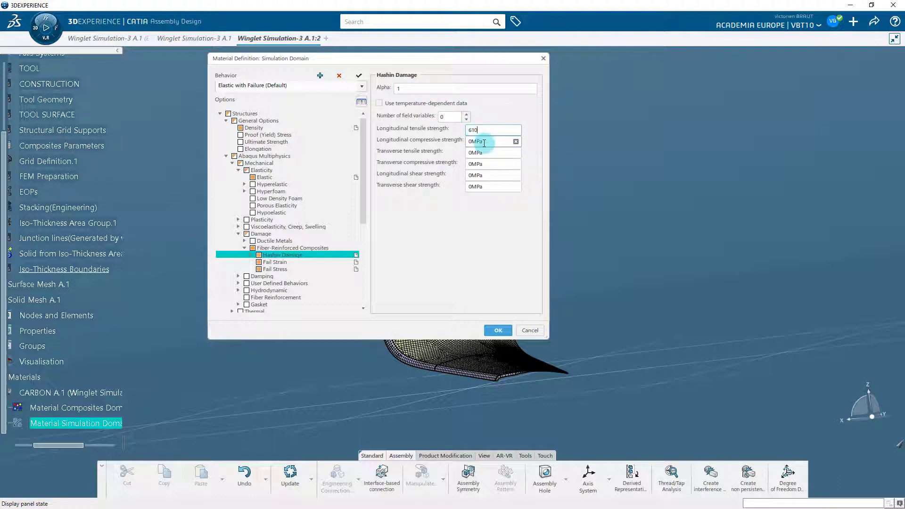
{"action": "type", "text": "650"}
Step: Set the Hashin Damage transverse tensile strength to 640 MPa and the transverse compressive strength to 560 MPa
{"action": "double_click", "coordinate": [483, 153]}
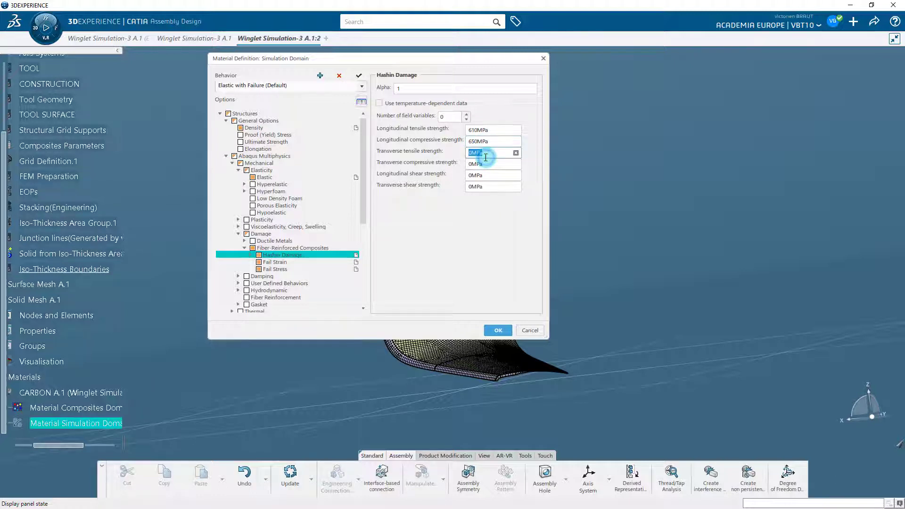
{"action": "type", "text": "640"}
{"action": "double_click", "coordinate": [486, 164]}
{"action": "type", "text": "5"}
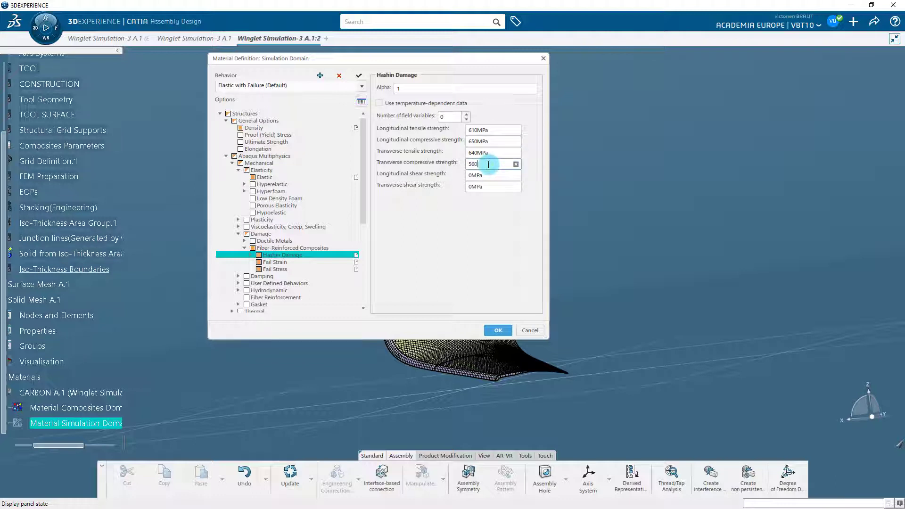
{"action": "type", "text": "60"}
Step: Set both the longitudinal and transverse shear strengths to 84 MPa and confirm the carbon material definition
{"action": "double_click", "coordinate": [488, 176]}
{"action": "type", "text": "84"}
{"action": "double_click", "coordinate": [489, 186]}
{"action": "type", "text": "84"}
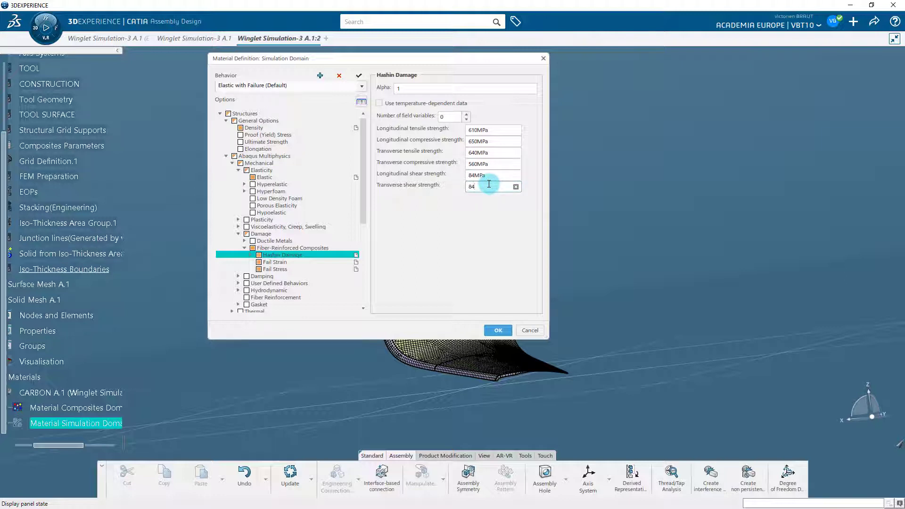
{"action": "left_click", "coordinate": [488, 222]}
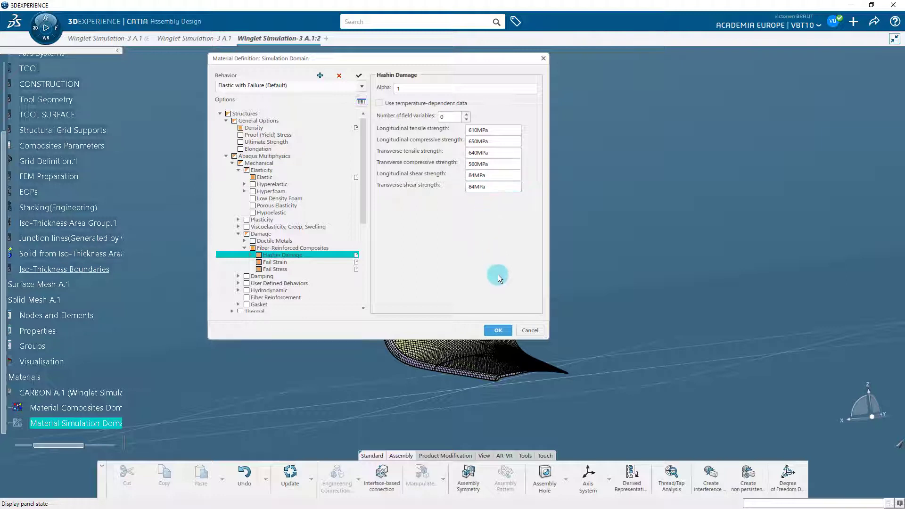
{"action": "left_click", "coordinate": [500, 330]}
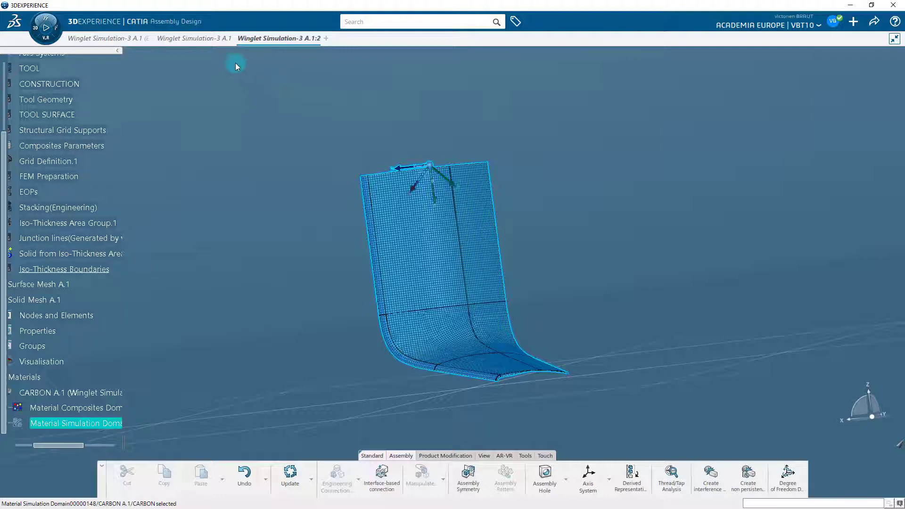
Step: Return to the Winglet Simulation-3 A.1 scenario and run Structural Analysis Case.1 as Local interactive on 4 cores, accepting the FEM upgrade
{"action": "mouse_move", "coordinate": [201, 38]}
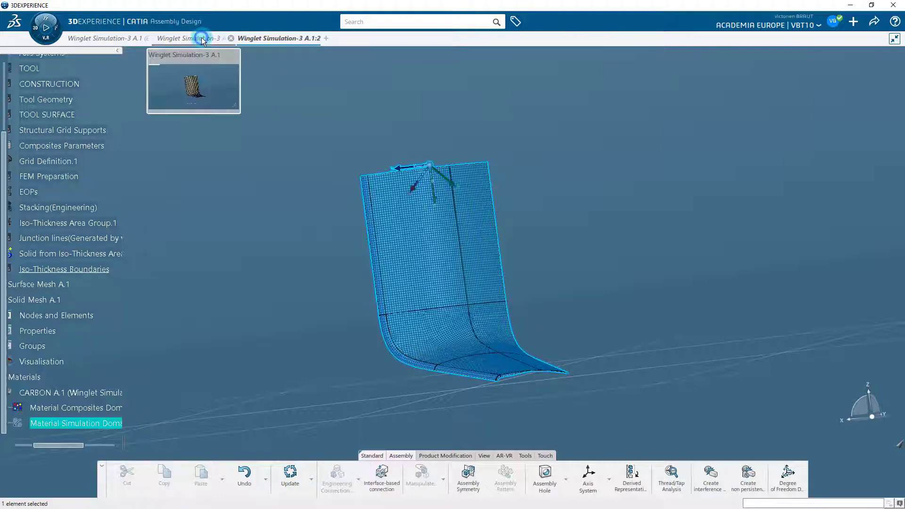
{"action": "left_click", "coordinate": [202, 38]}
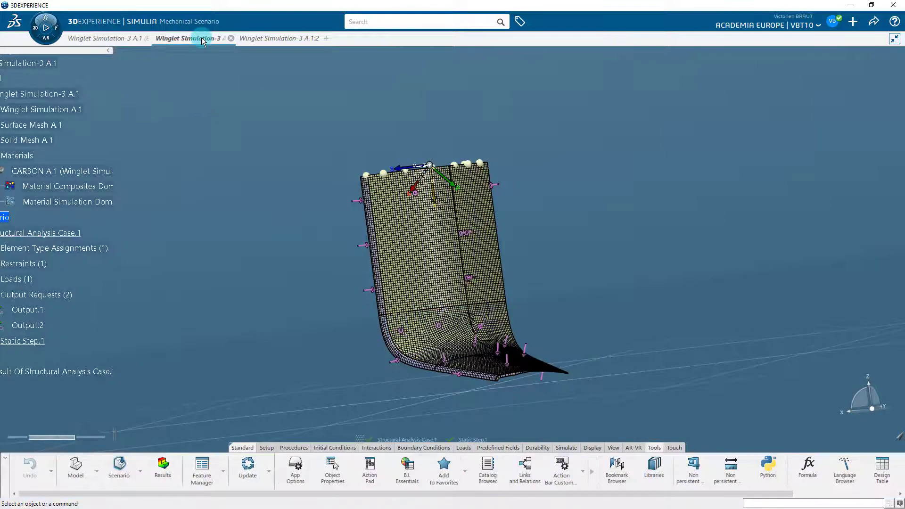
{"action": "left_click_drag", "start_coordinate": [67, 433], "coordinate": [36, 432]}
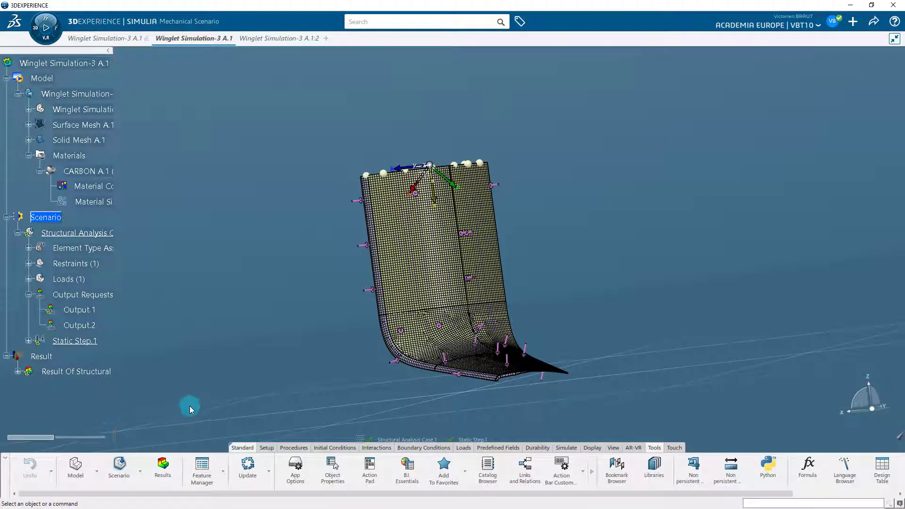
{"action": "left_click", "coordinate": [569, 447]}
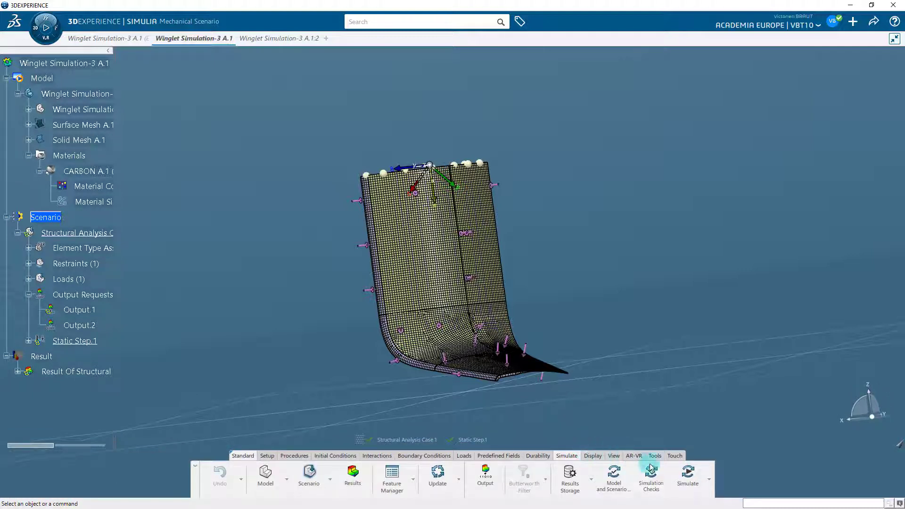
{"action": "left_click", "coordinate": [690, 477]}
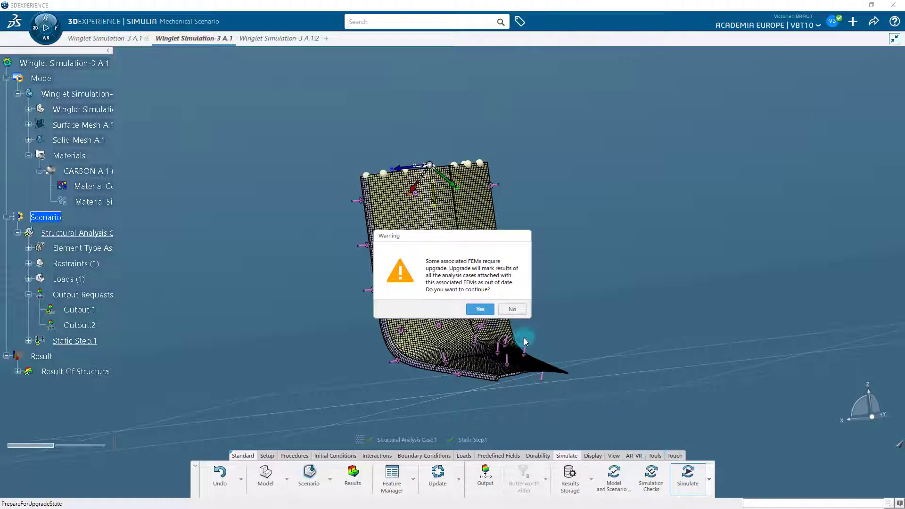
{"action": "left_click", "coordinate": [482, 309]}
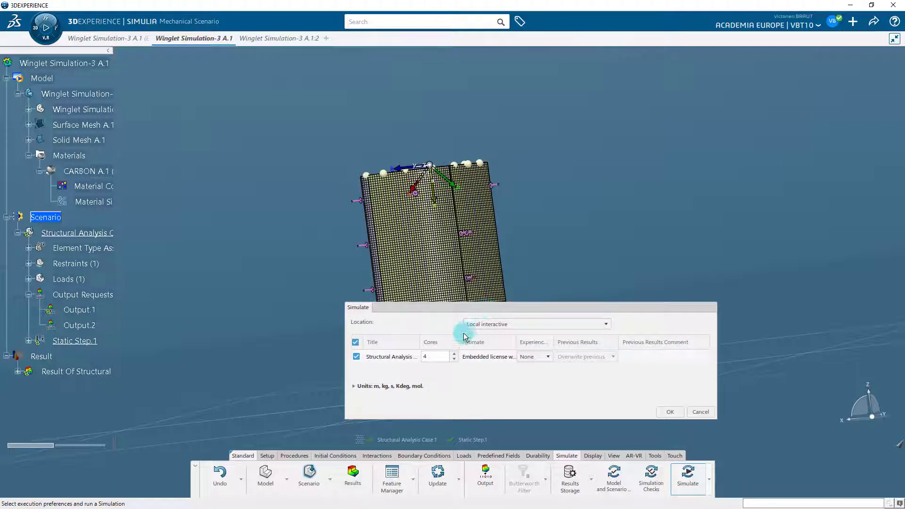
{"action": "left_click", "coordinate": [665, 412]}
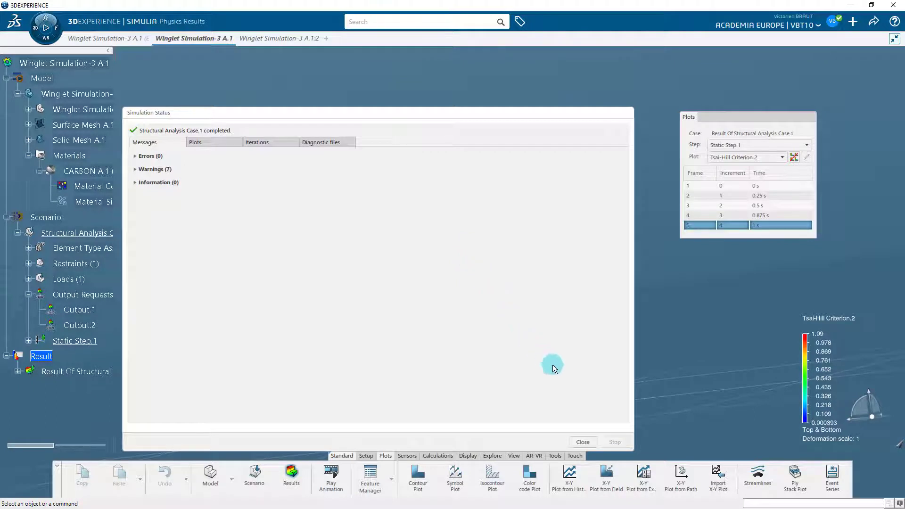
{"action": "left_click", "coordinate": [587, 440]}
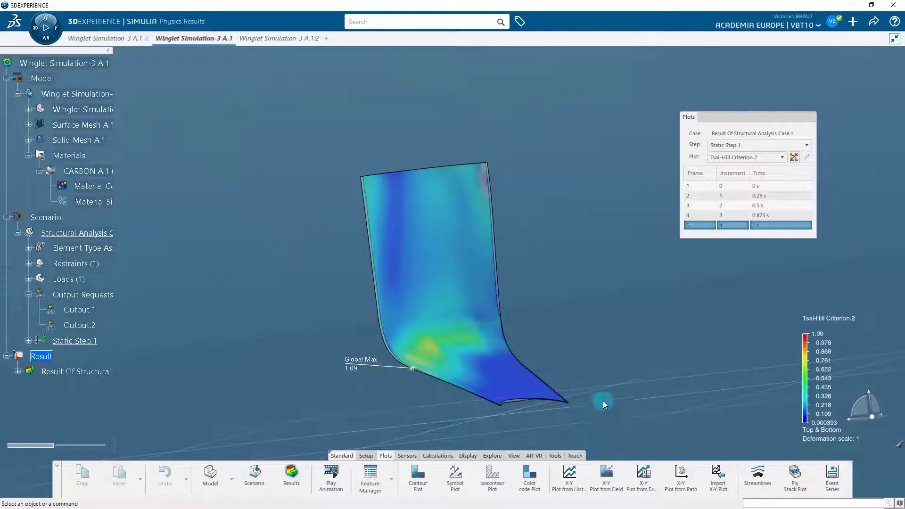
Step: Create a contour plot of the stress components as Mises Equivalent, with the template set to None
{"action": "middle_click_drag", "start_coordinate": [604, 401], "coordinate": [570, 343]}
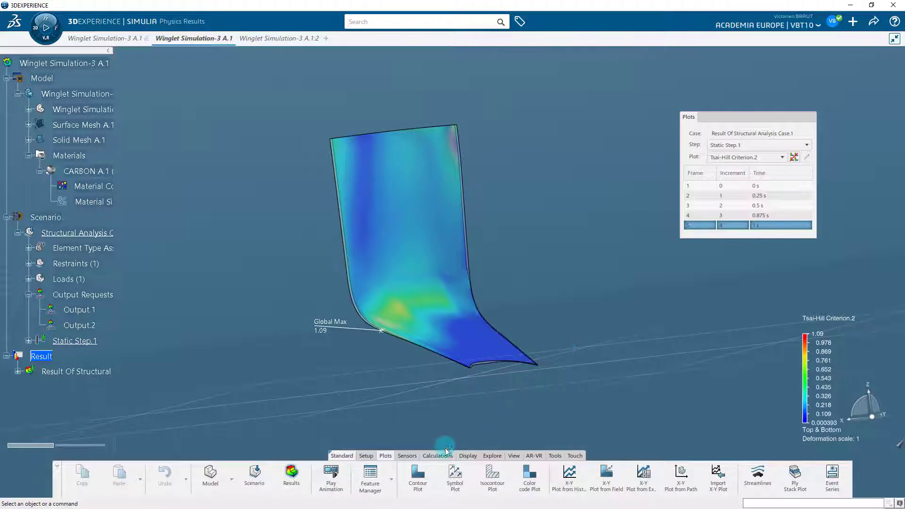
{"action": "left_click", "coordinate": [420, 478]}
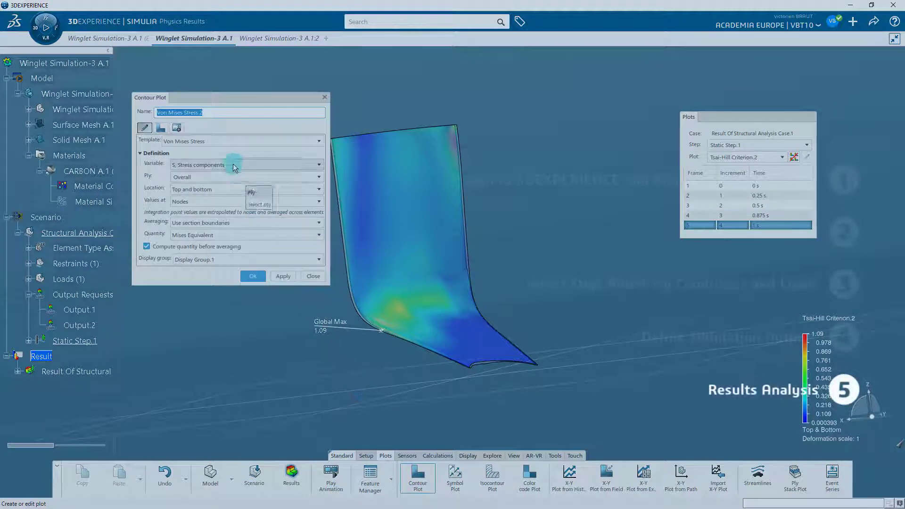
{"action": "left_click", "coordinate": [220, 141]}
{"action": "left_click", "coordinate": [220, 149]}
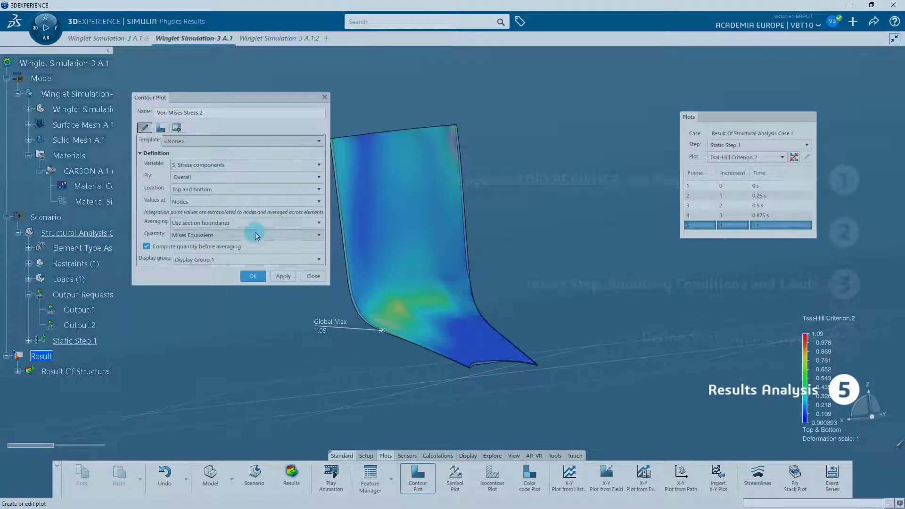
{"action": "left_click", "coordinate": [283, 276]}
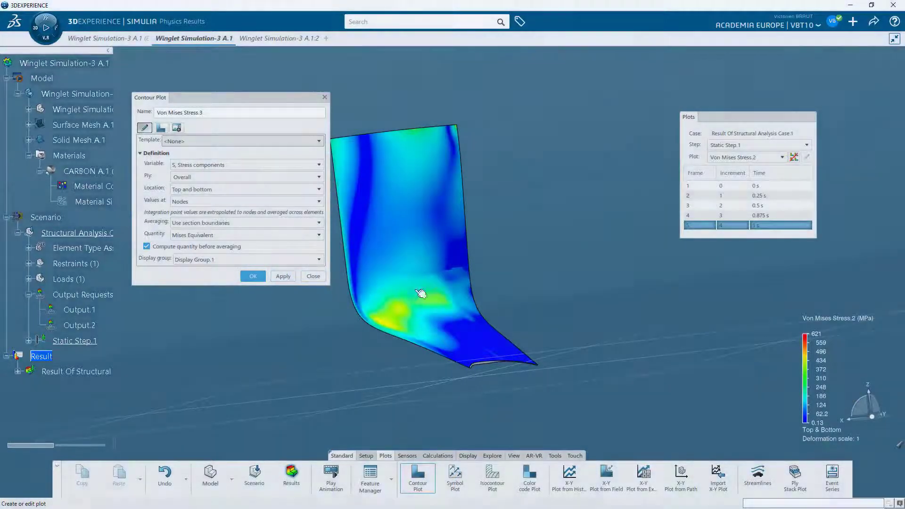
{"action": "middle_click_drag", "start_coordinate": [528, 287], "coordinate": [566, 295]}
{"action": "left_click", "coordinate": [588, 307]}
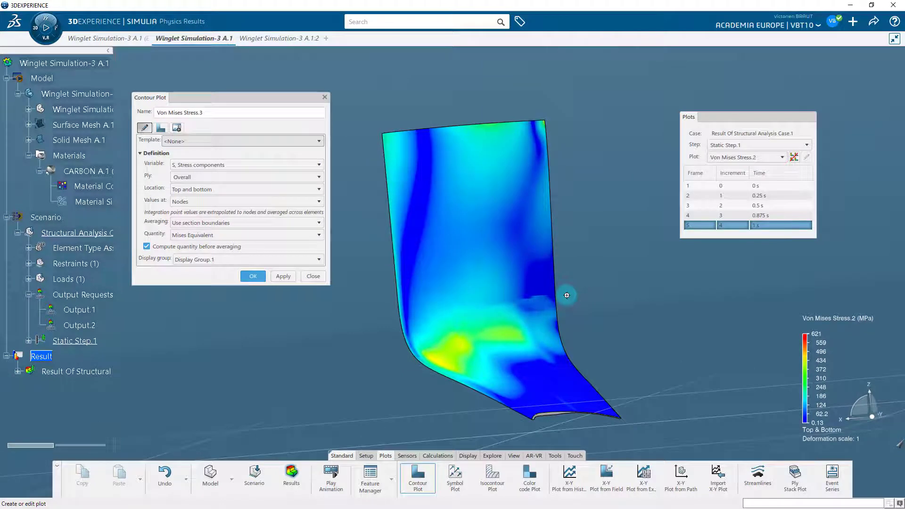
Step: Create contour plots of Hashin's compressive and tensile fiber initiation criteria, HSNFCCRT and HSNFTCRT
{"action": "left_click", "coordinate": [267, 166]}
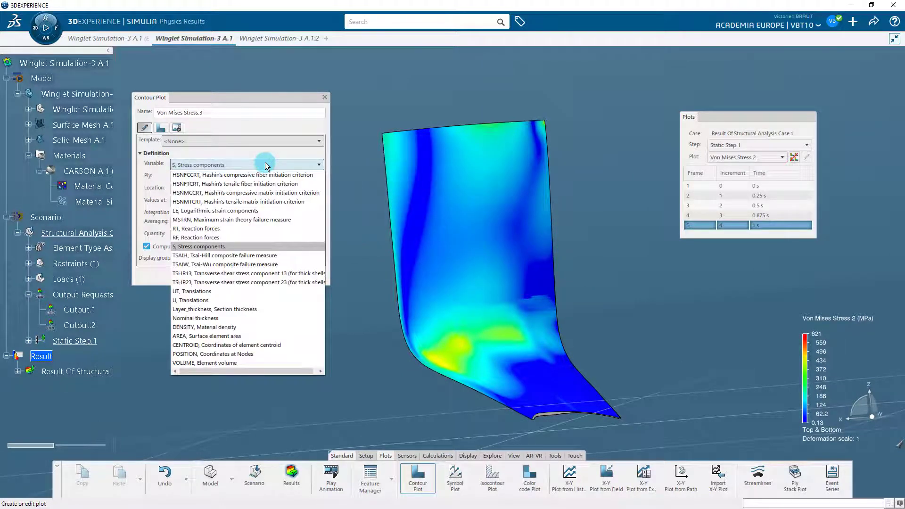
{"action": "left_click", "coordinate": [265, 175]}
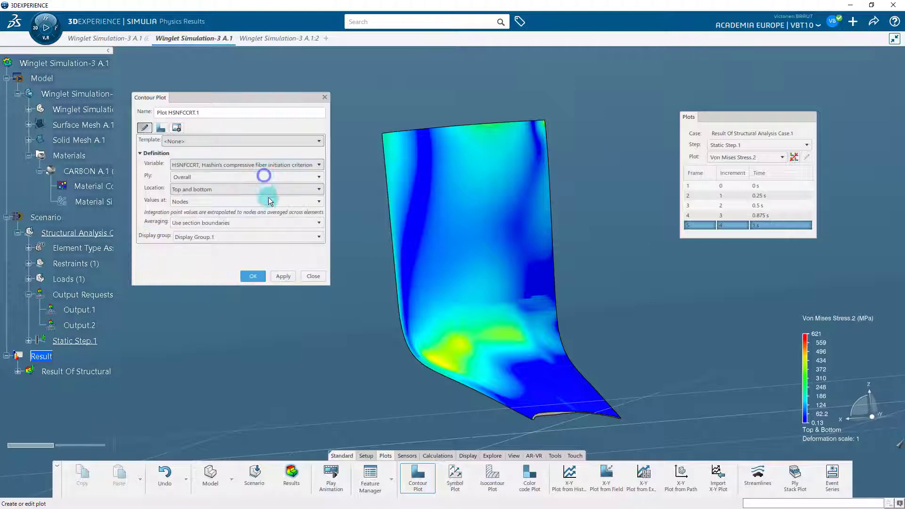
{"action": "left_click", "coordinate": [289, 276]}
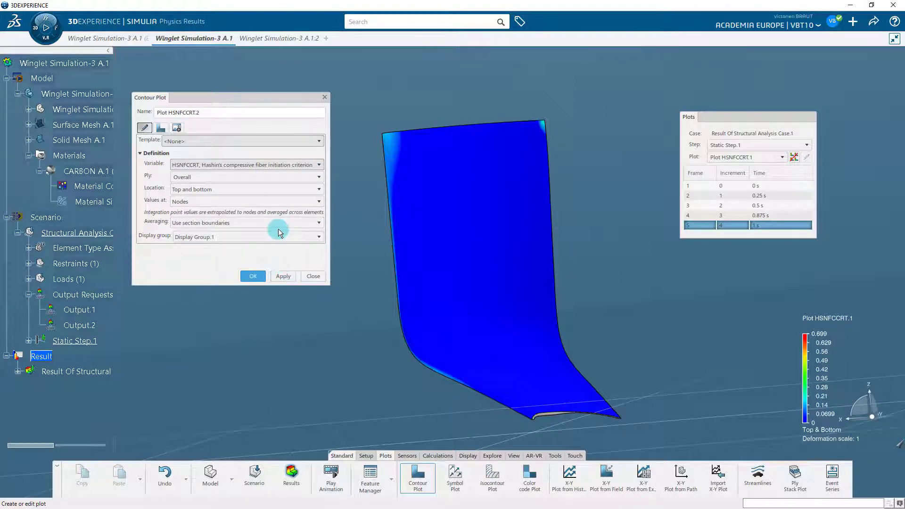
{"action": "left_click", "coordinate": [256, 166]}
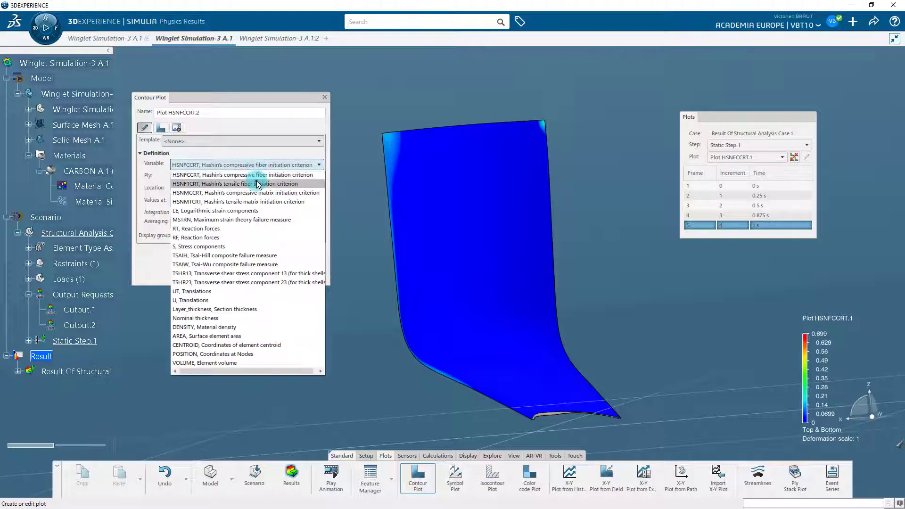
{"action": "left_click", "coordinate": [258, 184]}
{"action": "left_click", "coordinate": [285, 277]}
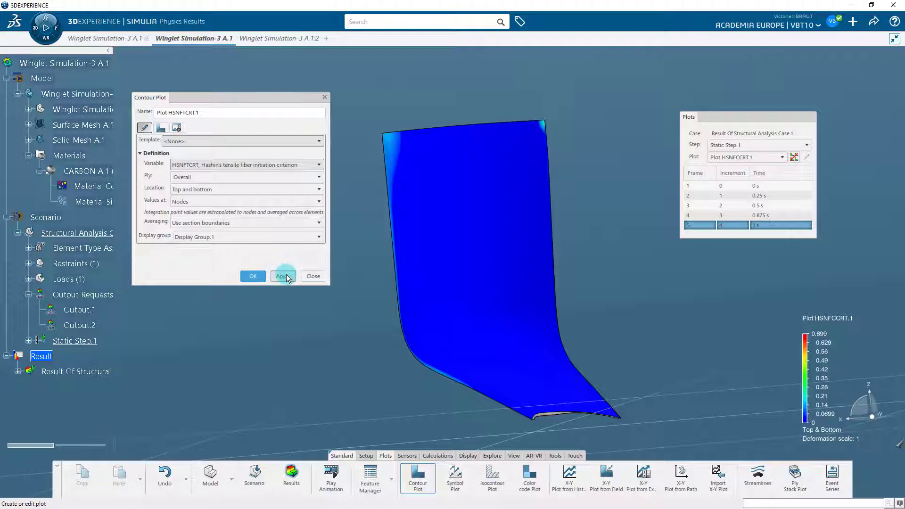
{"action": "left_click", "coordinate": [284, 276]}
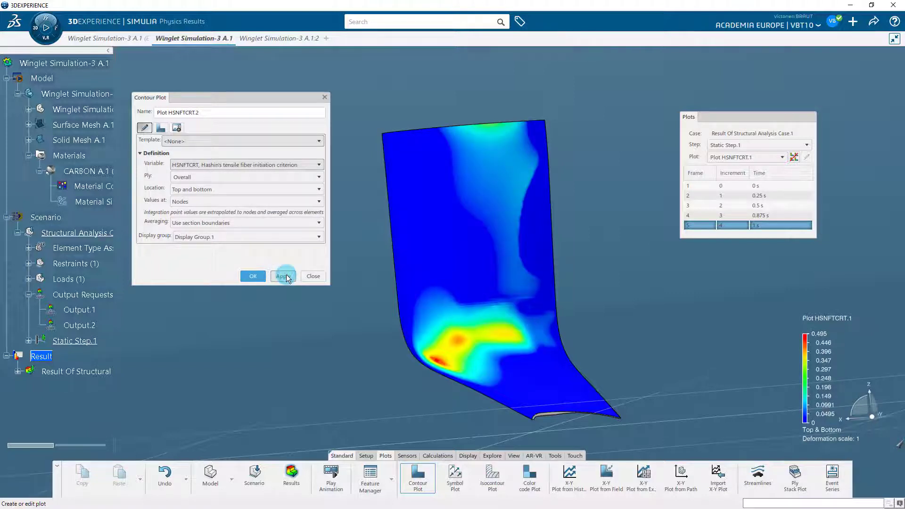
Step: Create contour plots of Hashin's compressive and tensile matrix initiation criteria, HSNMCCRT and HSNMTCRT
{"action": "left_click", "coordinate": [259, 165]}
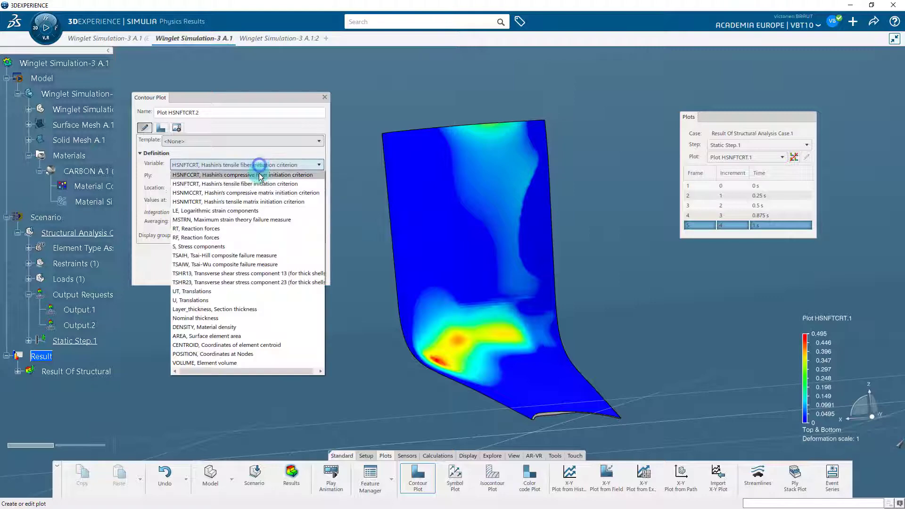
{"action": "left_click", "coordinate": [262, 193]}
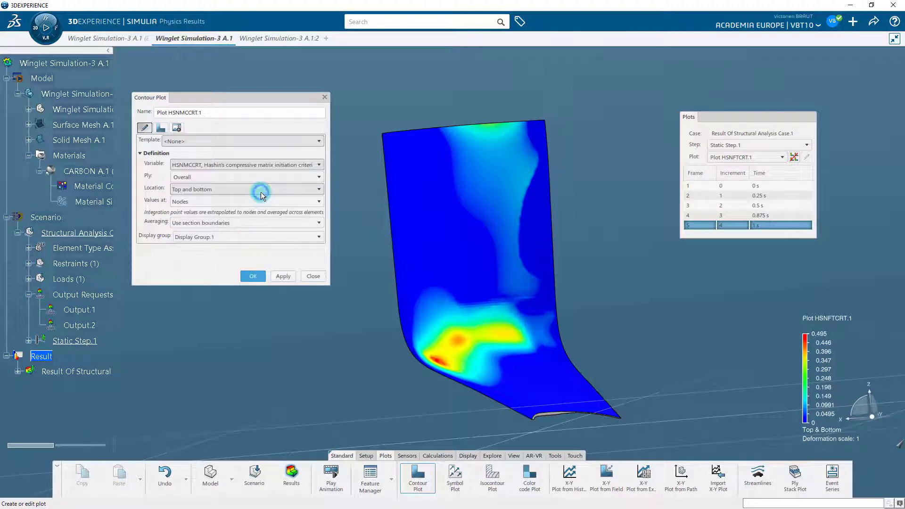
{"action": "left_click", "coordinate": [283, 275]}
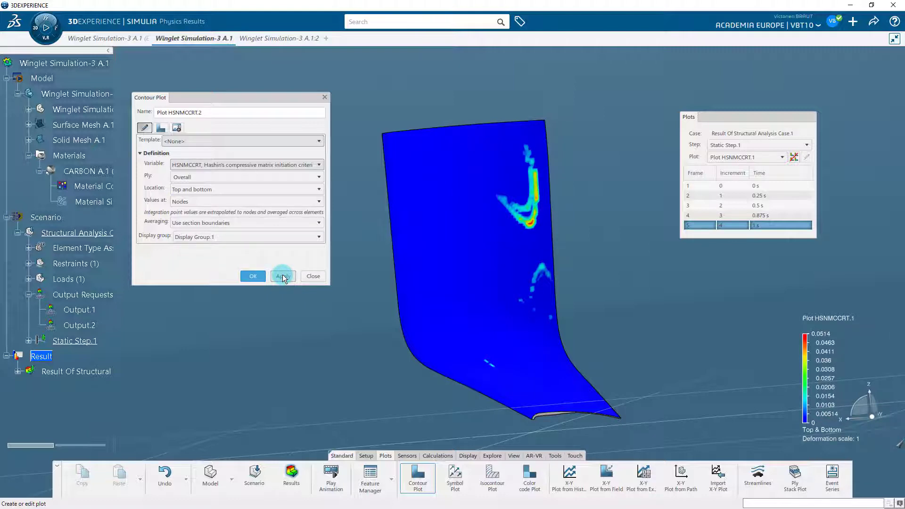
{"action": "left_click", "coordinate": [260, 165]}
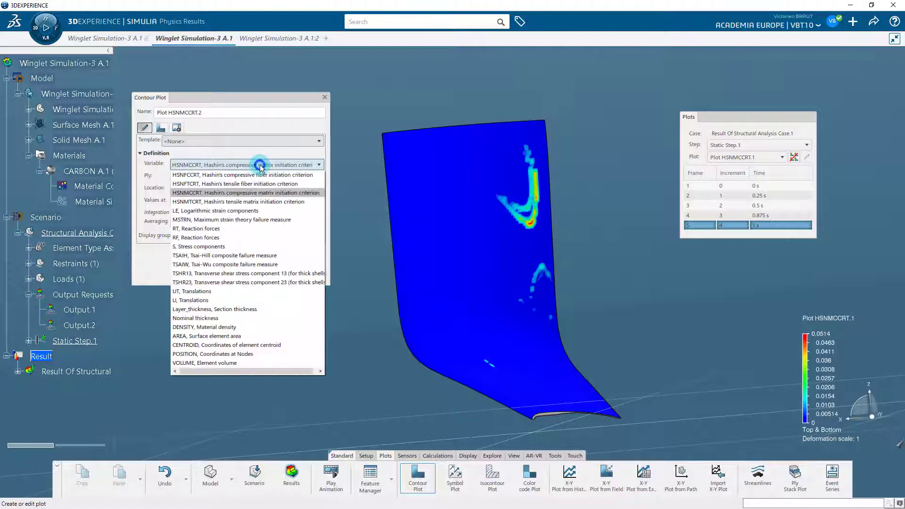
{"action": "left_click", "coordinate": [263, 202]}
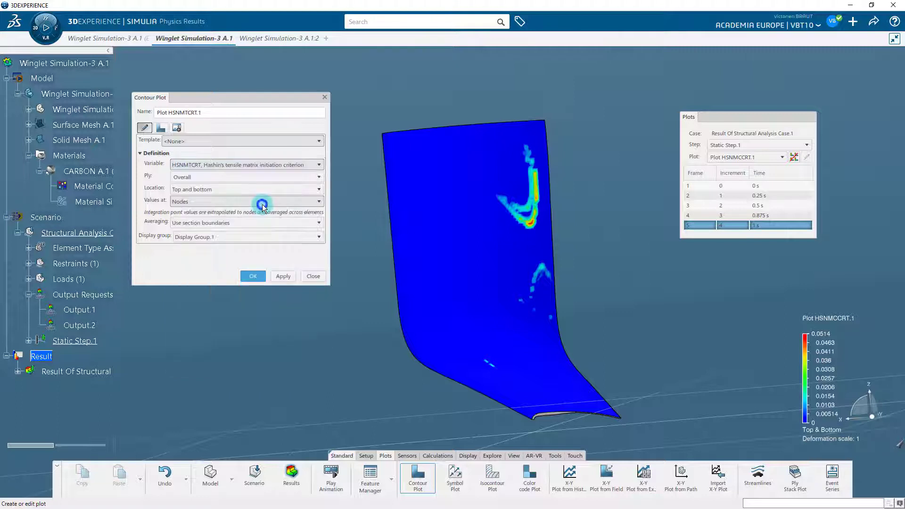
{"action": "left_click", "coordinate": [281, 277]}
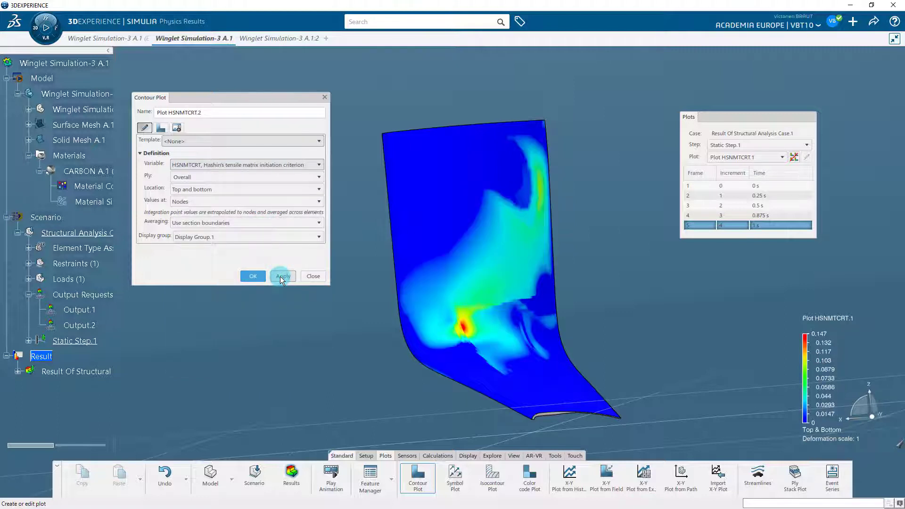
Step: Create a contour plot of the maximum strain theory failure measure, MSTRN, for the winglet
{"action": "left_click", "coordinate": [239, 166]}
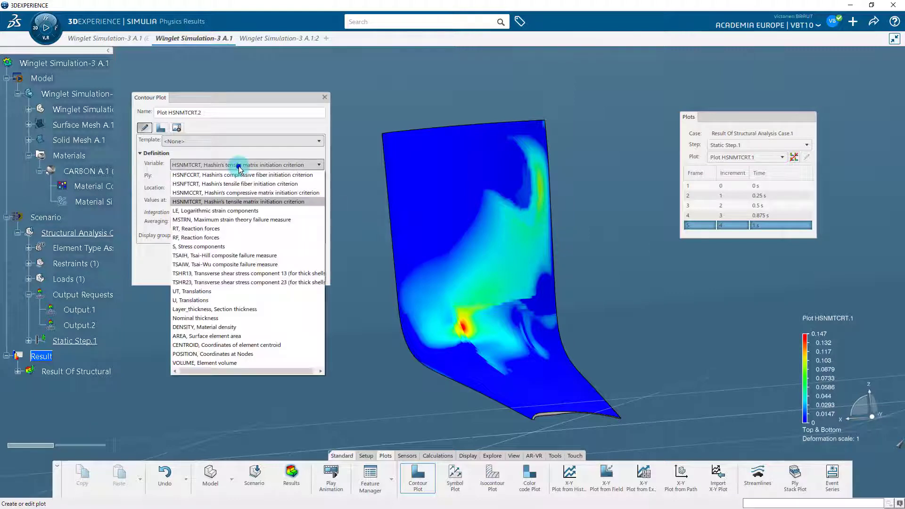
{"action": "left_click", "coordinate": [251, 220]}
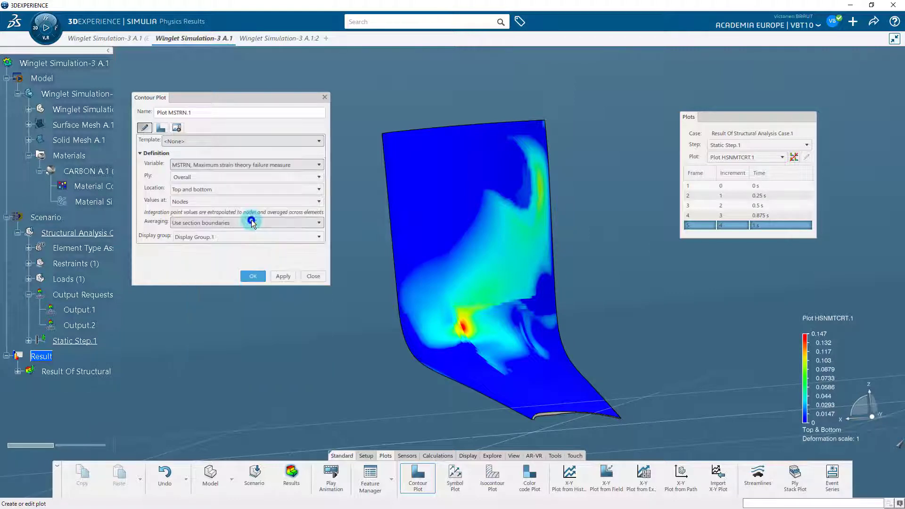
{"action": "left_click", "coordinate": [282, 276]}
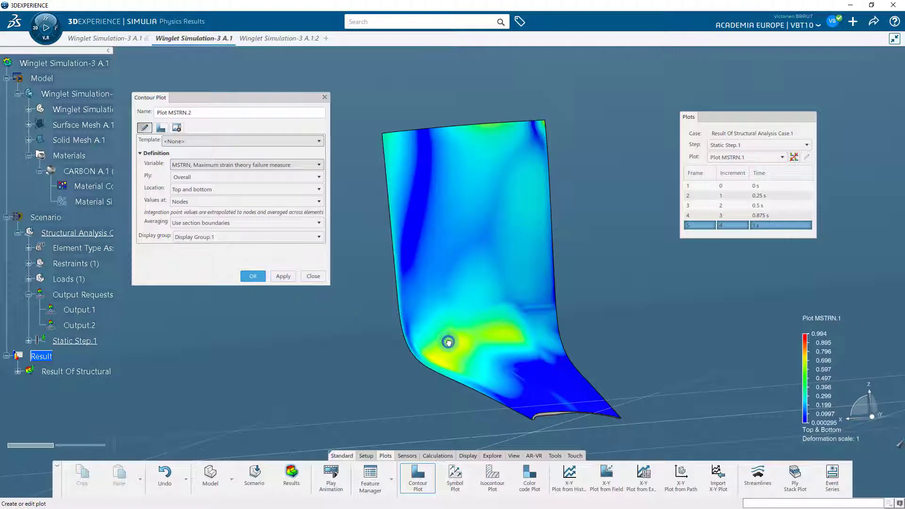
Step: Create contour plots of the Tsai-Hill (TSAIH) and Tsai-Wu (TSAIW) composite failure measures for the overall laminate
{"action": "left_click", "coordinate": [282, 165]}
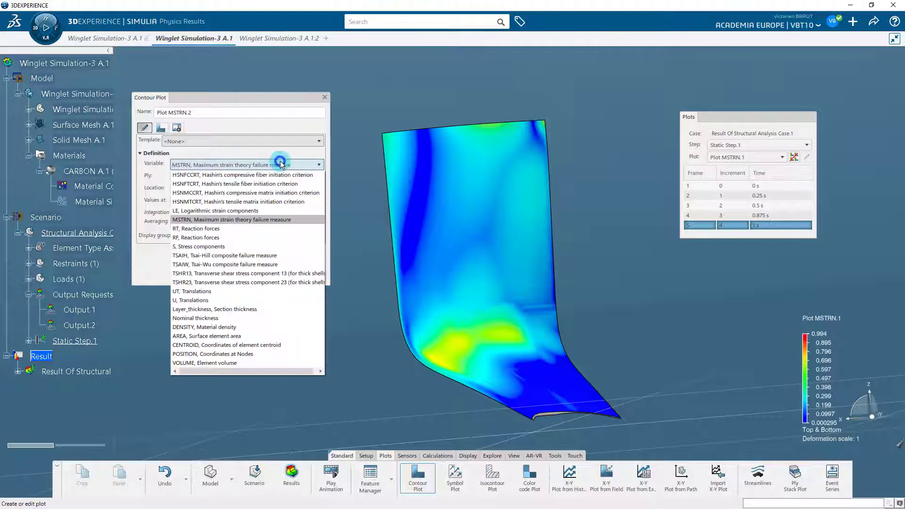
{"action": "left_click", "coordinate": [280, 253]}
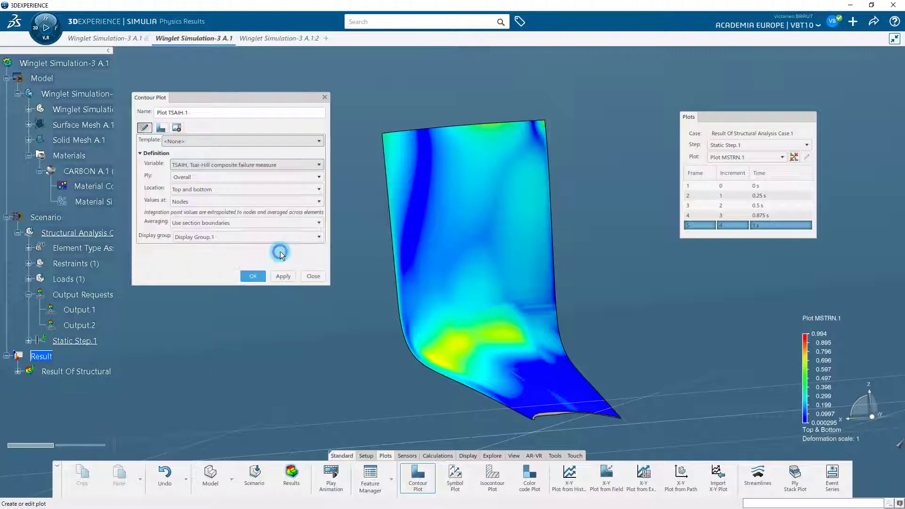
{"action": "left_click", "coordinate": [285, 277]}
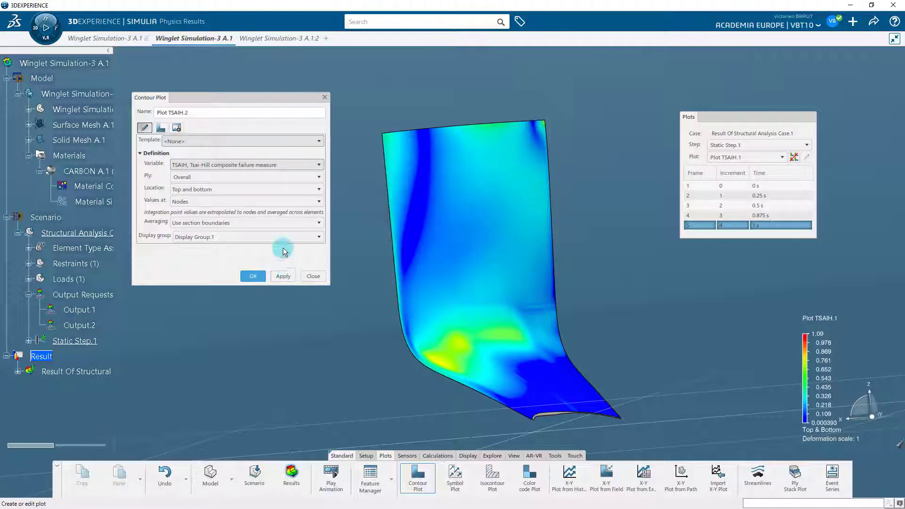
{"action": "left_click", "coordinate": [273, 165]}
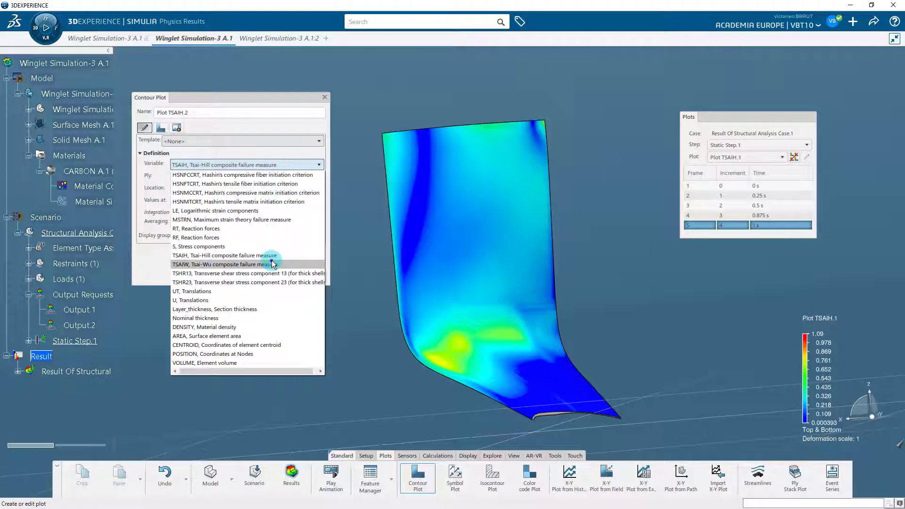
{"action": "left_click", "coordinate": [273, 264]}
{"action": "left_click", "coordinate": [282, 278]}
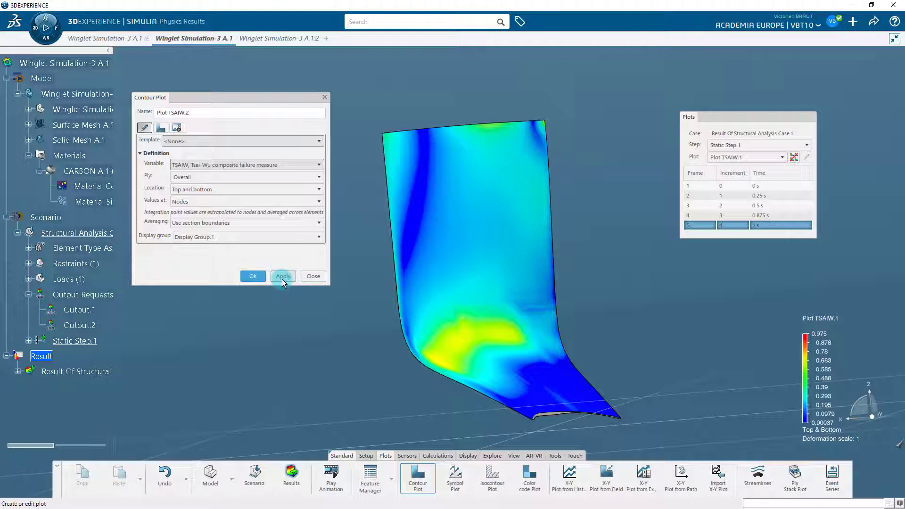
Step: Create a contour plot of the winglet's section thickness using the Layer thickness template
{"action": "left_click", "coordinate": [251, 141]}
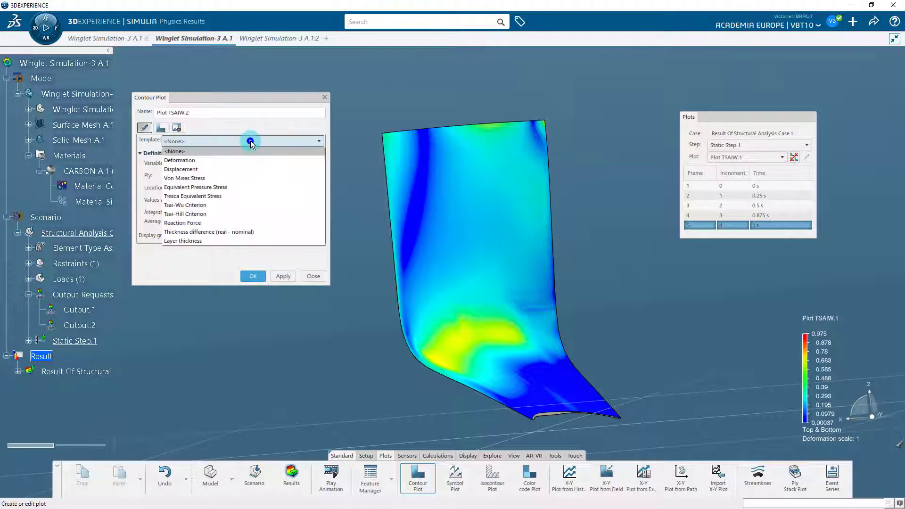
{"action": "left_click", "coordinate": [256, 238]}
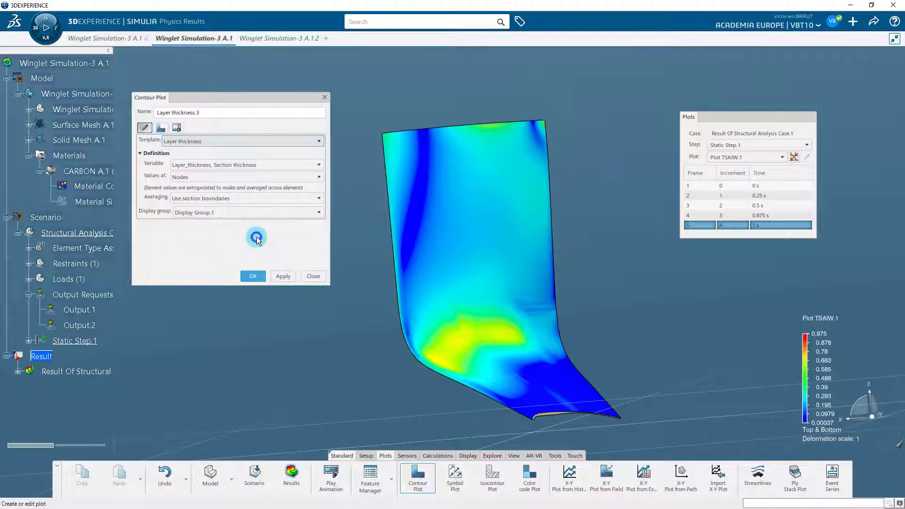
{"action": "left_click", "coordinate": [277, 276]}
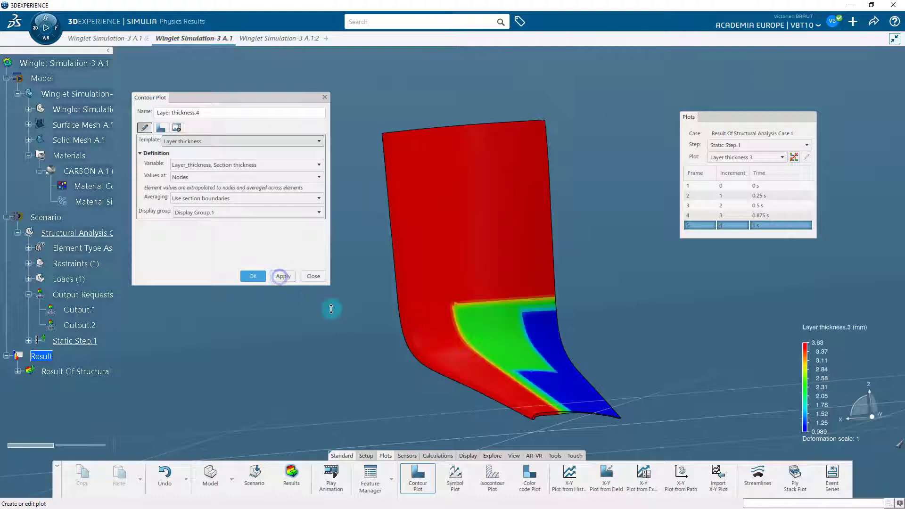
{"action": "mouse_move", "coordinate": [593, 329]}
{"action": "middle_mouse_down"}
{"action": "mouse_move", "coordinate": [582, 359]}
{"action": "mouse_move", "coordinate": [592, 317]}
{"action": "middle_mouse_up"}
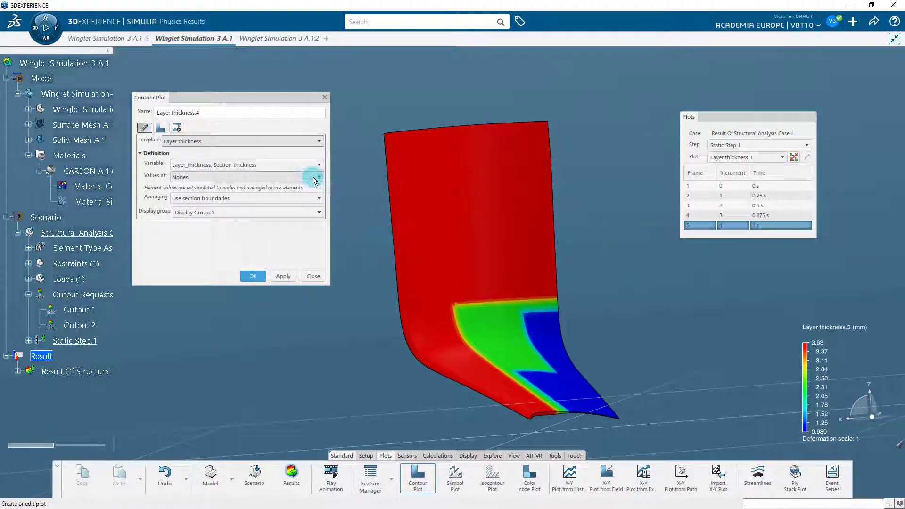
Step: Create a Mises Equivalent contour plot of the stress components for ply P007/S007, with the template set to None
{"action": "left_click", "coordinate": [290, 142]}
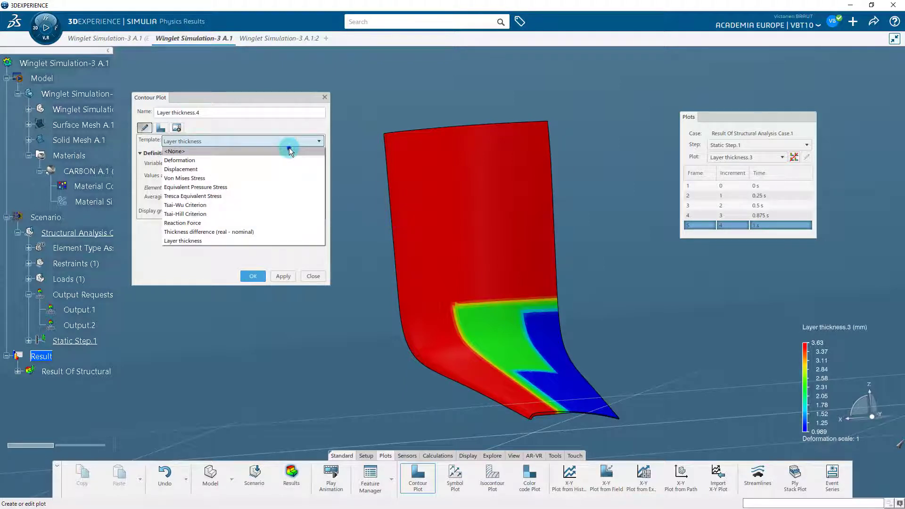
{"action": "left_click", "coordinate": [291, 151]}
{"action": "left_click", "coordinate": [282, 141]}
{"action": "left_click", "coordinate": [282, 150]}
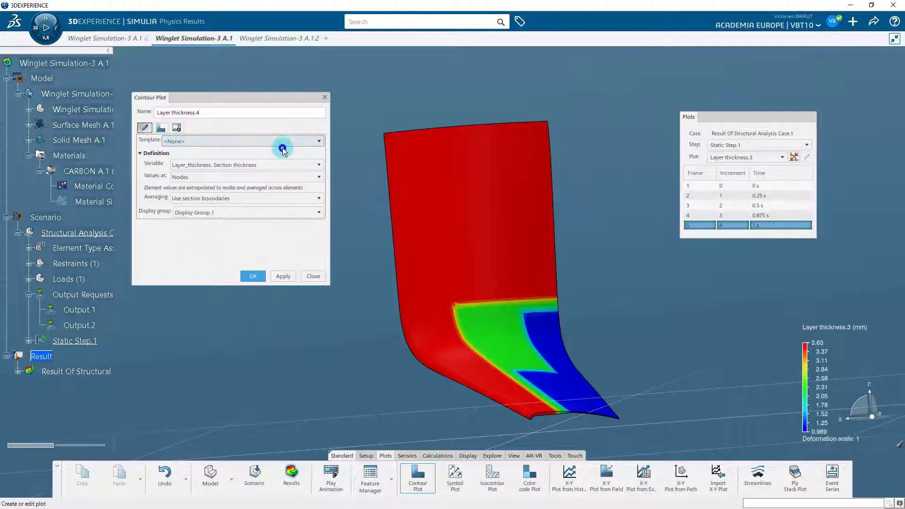
{"action": "left_click", "coordinate": [282, 165]}
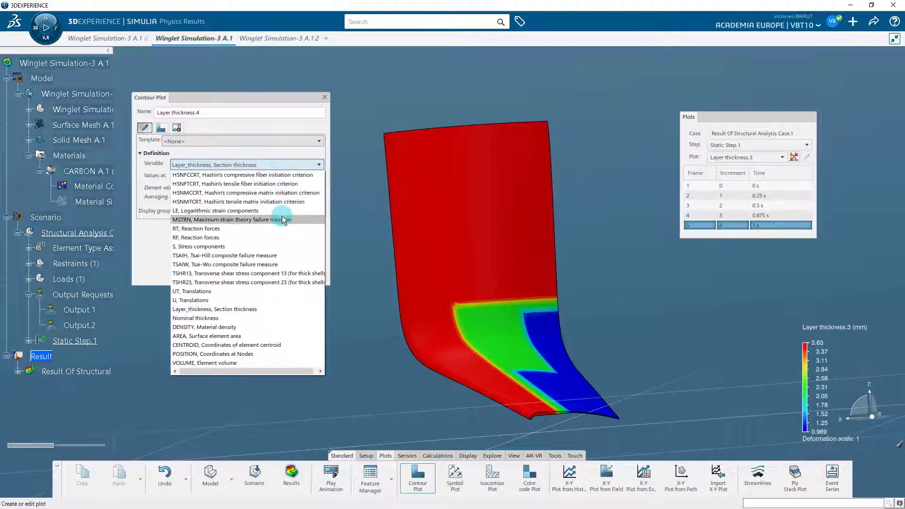
{"action": "left_click", "coordinate": [283, 247]}
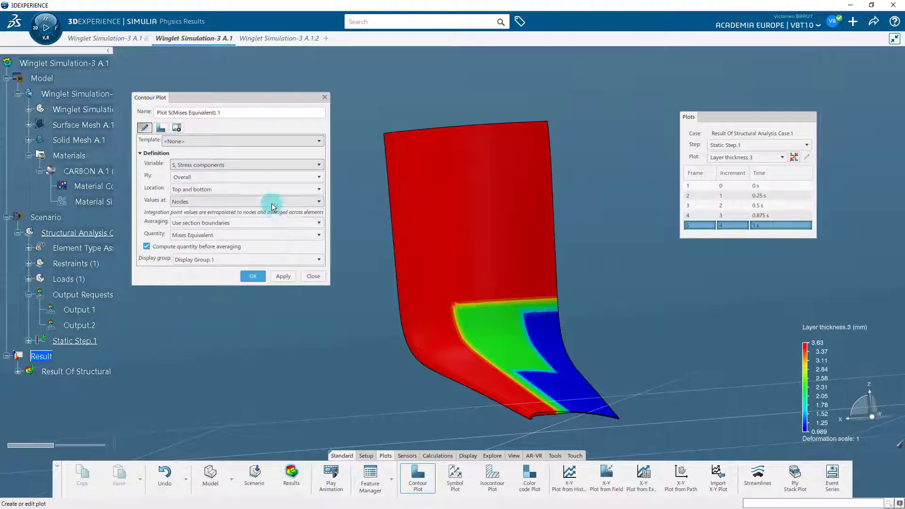
{"action": "left_click", "coordinate": [264, 179]}
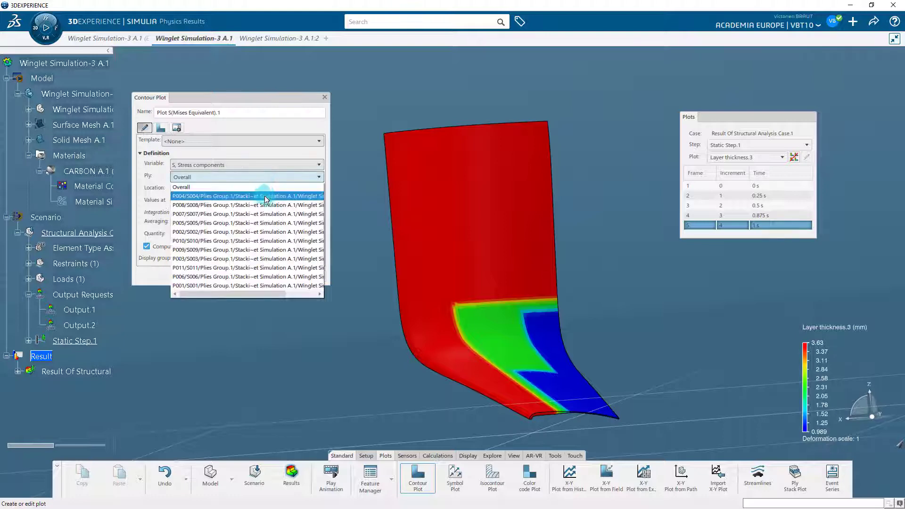
{"action": "left_click", "coordinate": [264, 211]}
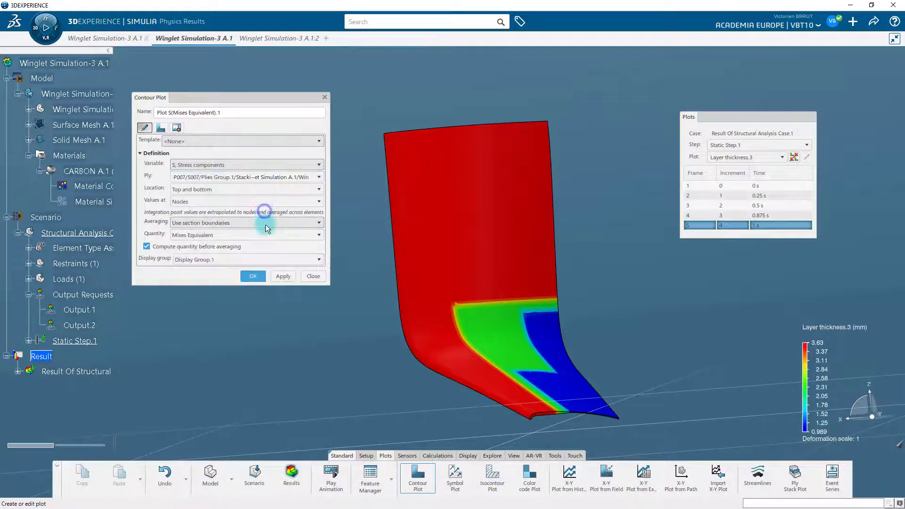
{"action": "left_click", "coordinate": [282, 277]}
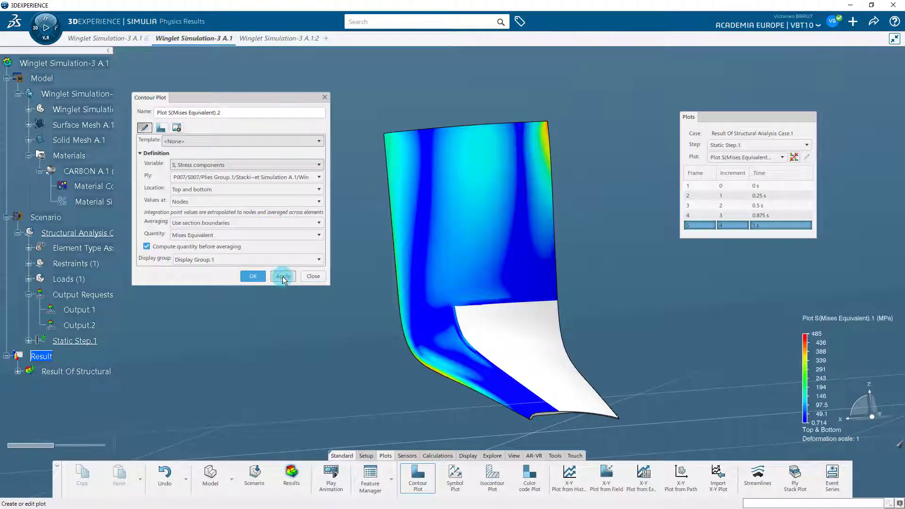
Step: Create another Mises Equivalent stress contour plot, this one for ply P002/S002
{"action": "left_click", "coordinate": [248, 178]}
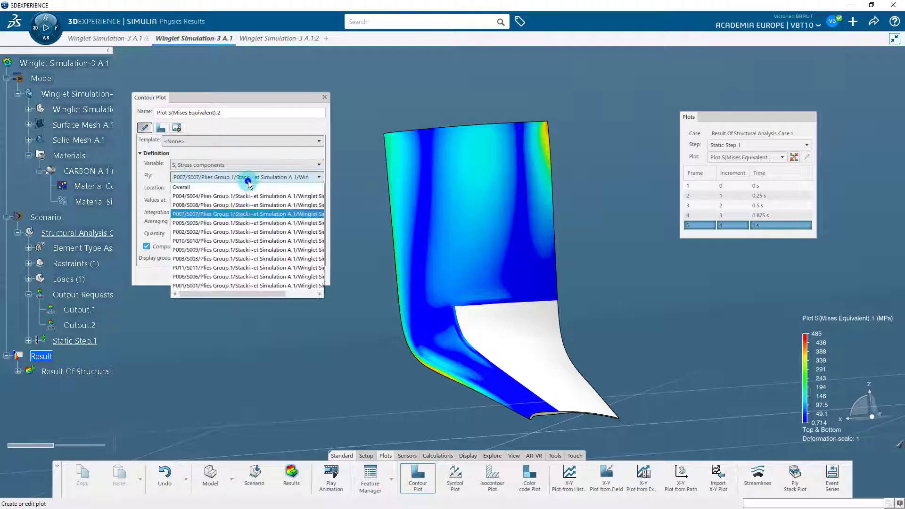
{"action": "left_click", "coordinate": [250, 231]}
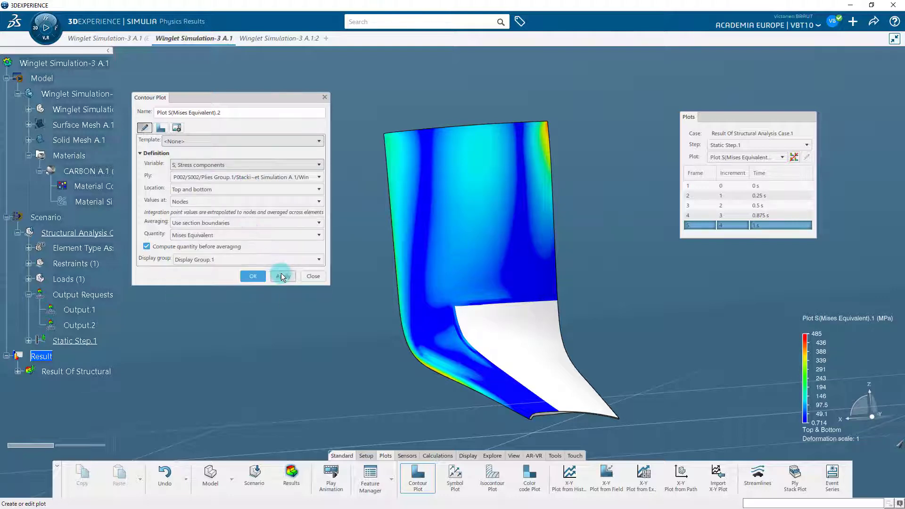
{"action": "left_click", "coordinate": [282, 276]}
{"action": "left_click", "coordinate": [263, 222]}
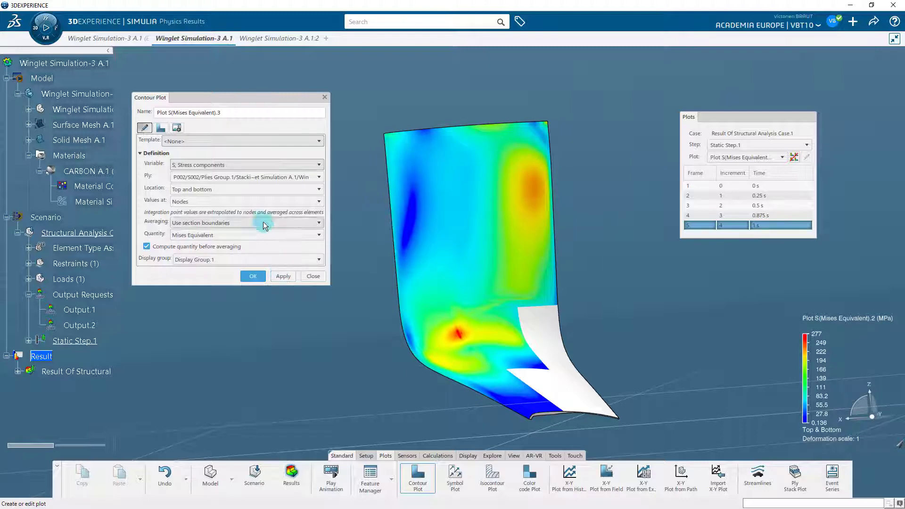
Step: Create a contour plot of Hashin's compressive fiber initiation criterion, HSNFCCRT, with the ply set to Overall
{"action": "left_click", "coordinate": [246, 166]}
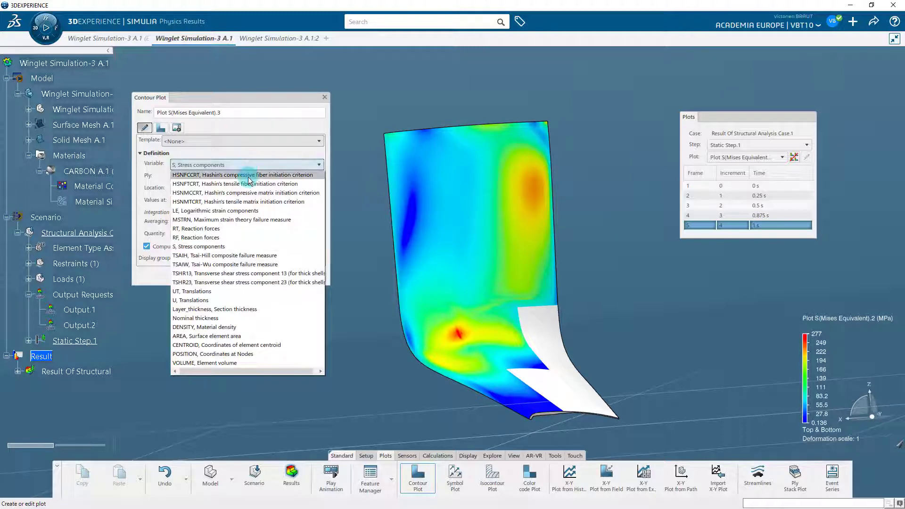
{"action": "left_click", "coordinate": [248, 176]}
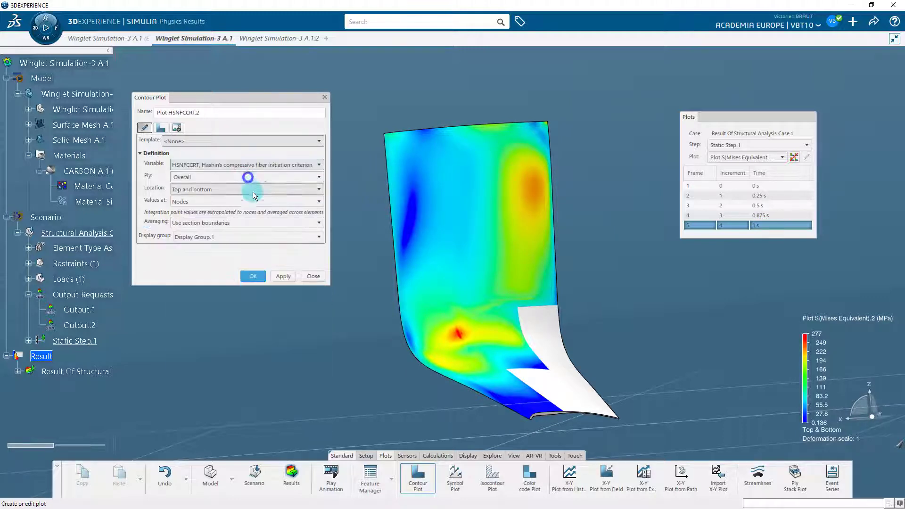
{"action": "left_click", "coordinate": [283, 277]}
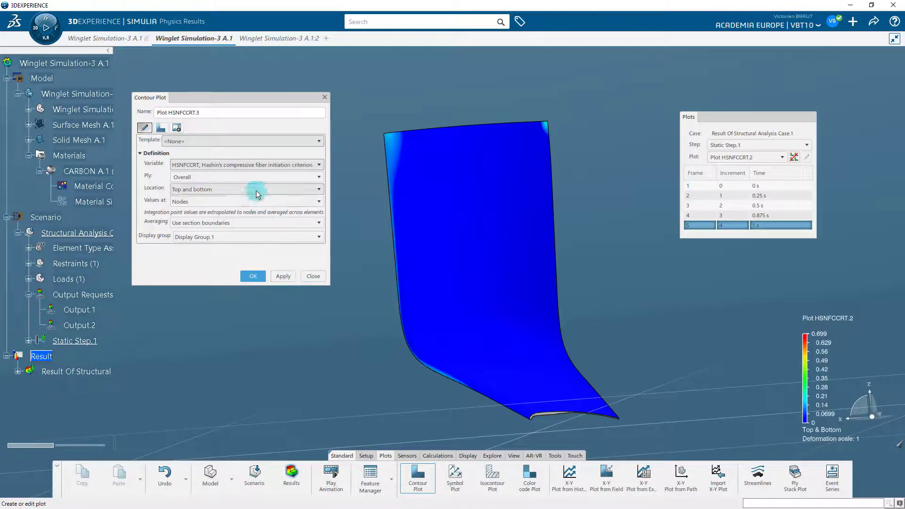
Step: Create a contour plot of Hashin's tensile fiber initiation criterion, HSNFTCRT, for ply P007/S007
{"action": "left_click", "coordinate": [250, 166]}
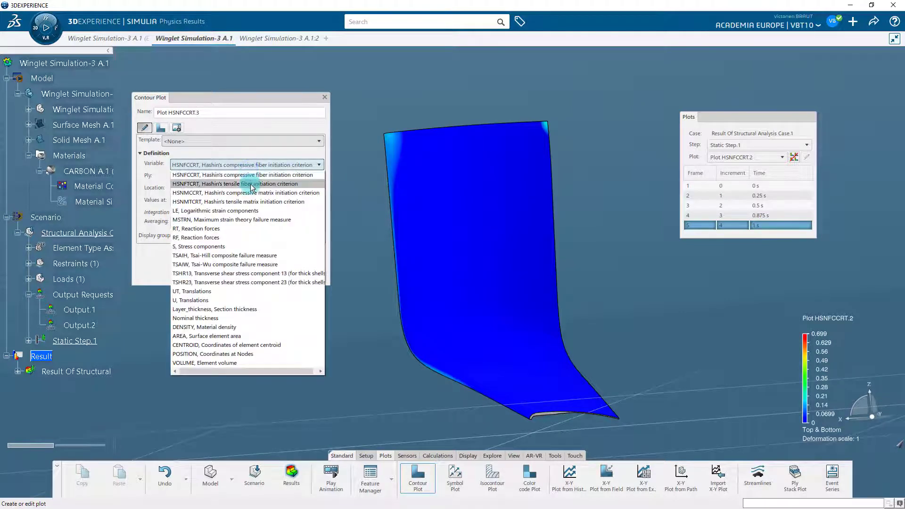
{"action": "left_click", "coordinate": [251, 184]}
{"action": "left_click", "coordinate": [249, 178]}
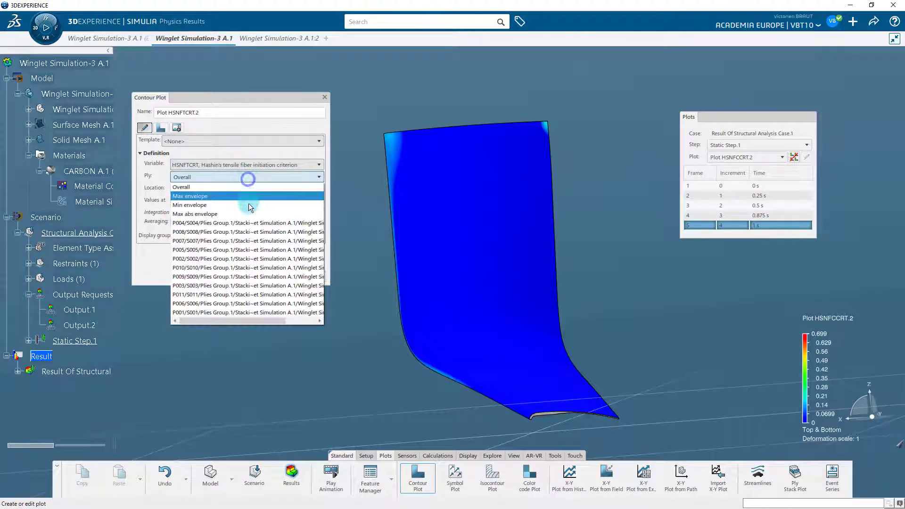
{"action": "left_click", "coordinate": [254, 241]}
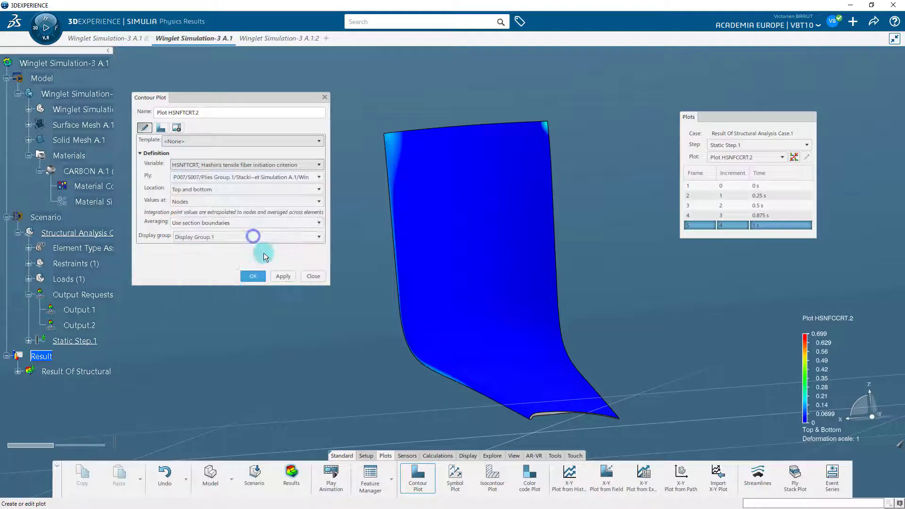
{"action": "left_click", "coordinate": [281, 276]}
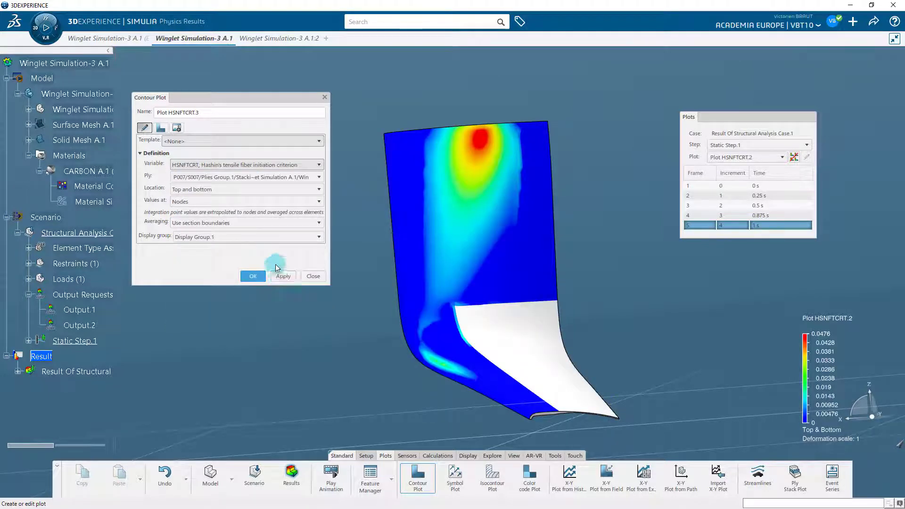
Step: Create a contour plot of the maximum strain theory failure measure, MSTRN, for ply P005/S005
{"action": "left_click", "coordinate": [243, 165]}
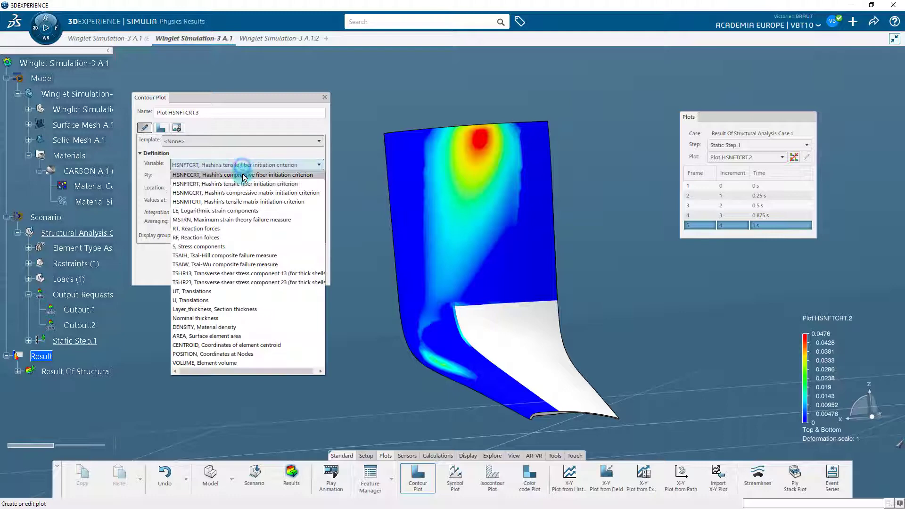
{"action": "left_click", "coordinate": [248, 220]}
{"action": "left_click", "coordinate": [243, 180]}
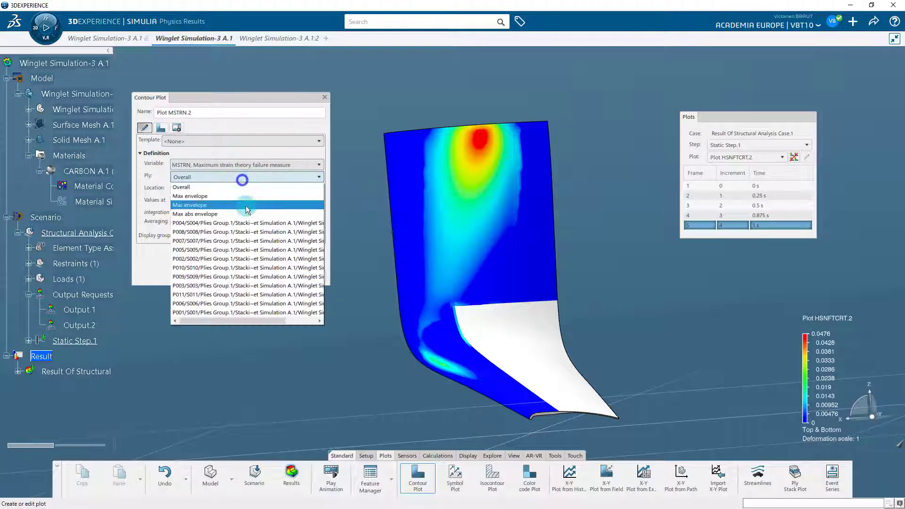
{"action": "left_click", "coordinate": [253, 253]}
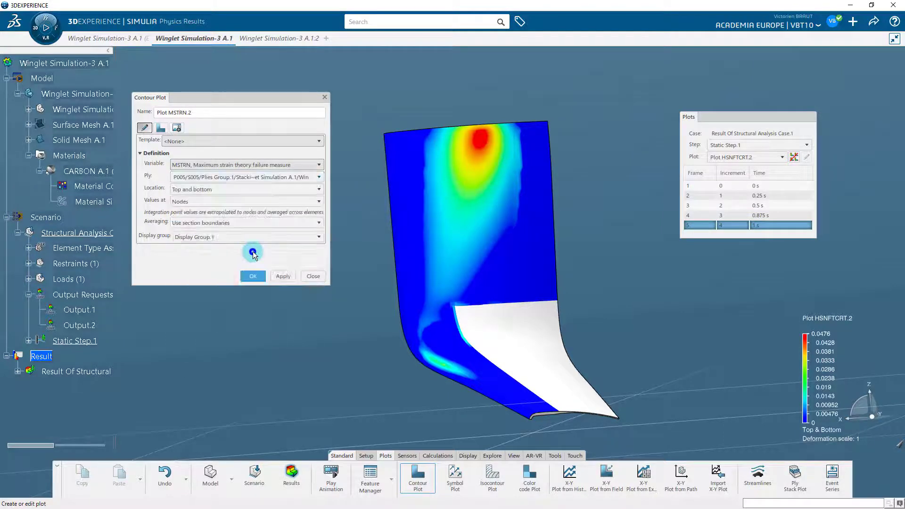
{"action": "left_click", "coordinate": [273, 276]}
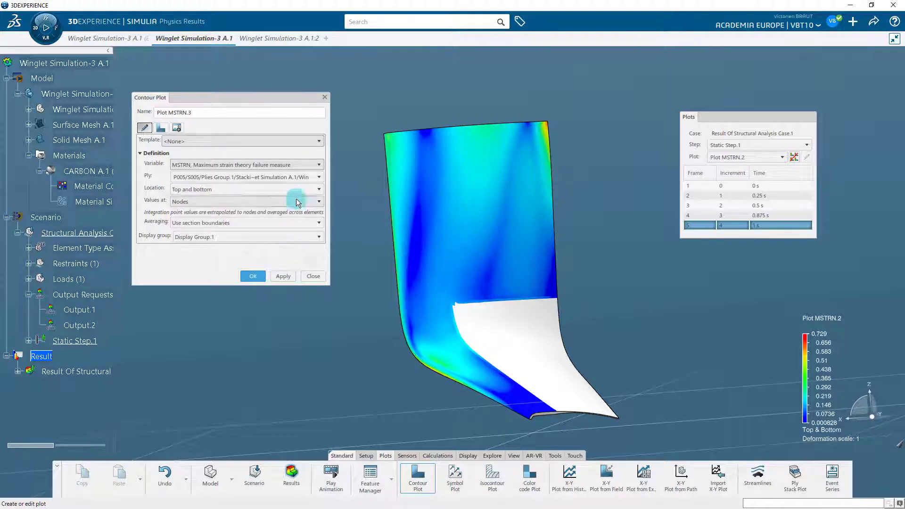
Step: Create a contour plot of the Tsai-Wu composite failure measure, TSAIW, for ply P003/S003
{"action": "left_click", "coordinate": [287, 166]}
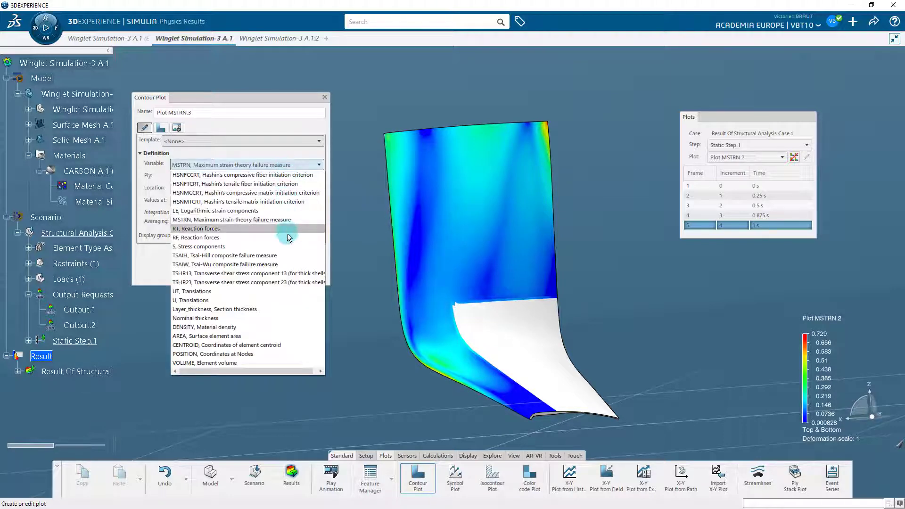
{"action": "left_click", "coordinate": [287, 265]}
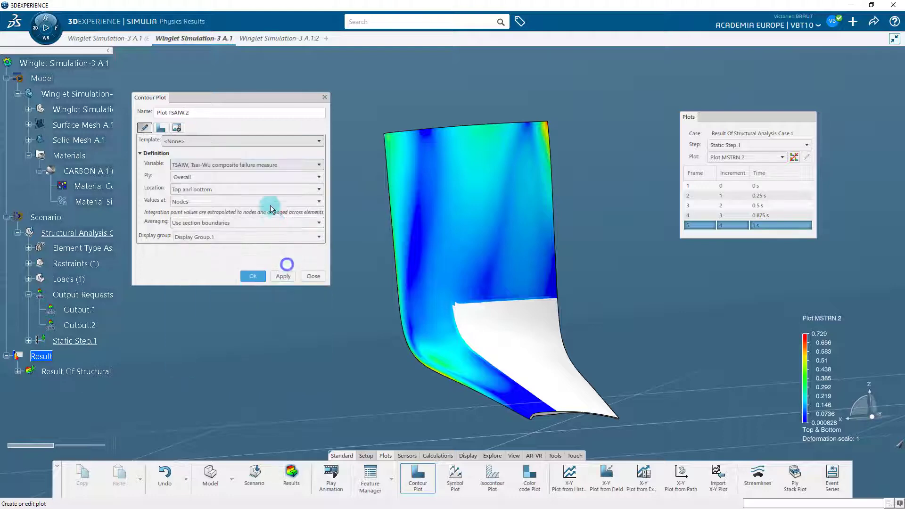
{"action": "left_click", "coordinate": [264, 178]}
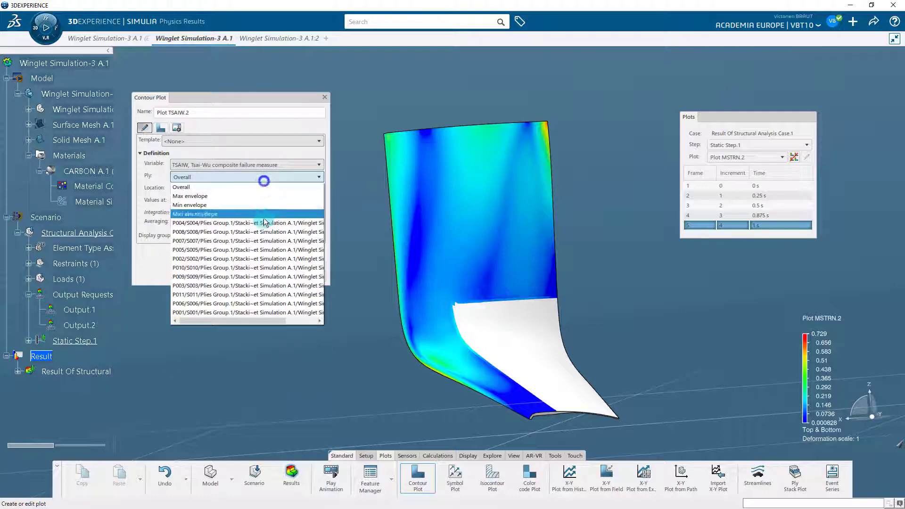
{"action": "left_click", "coordinate": [266, 285]}
{"action": "left_click", "coordinate": [283, 276]}
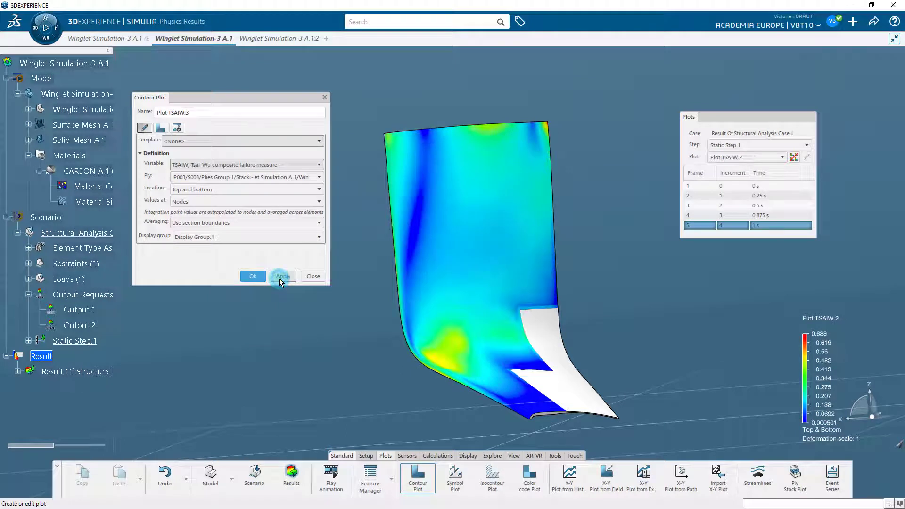
{"action": "left_click", "coordinate": [287, 197]}
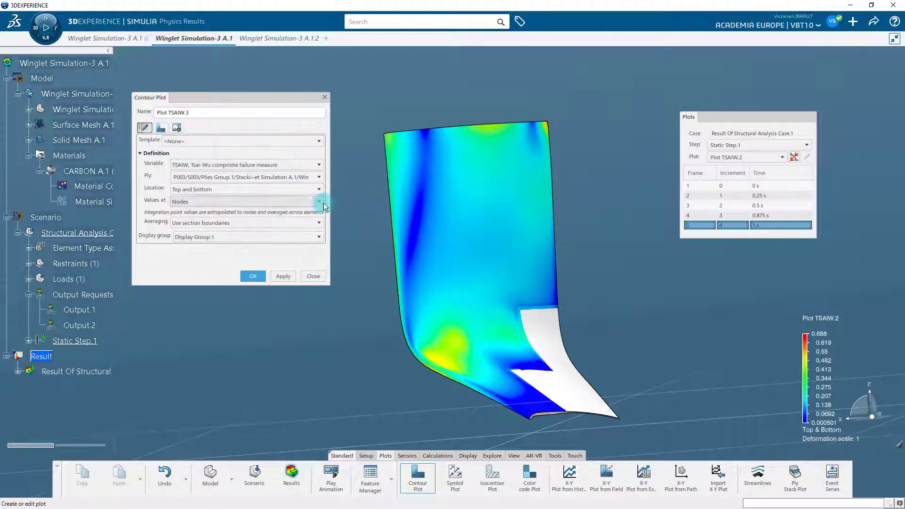
Step: Leave the contour plot definition and display the Ply Stack Plot of an element in the high-stress area of the winglet's bend
{"action": "left_click", "coordinate": [322, 276]}
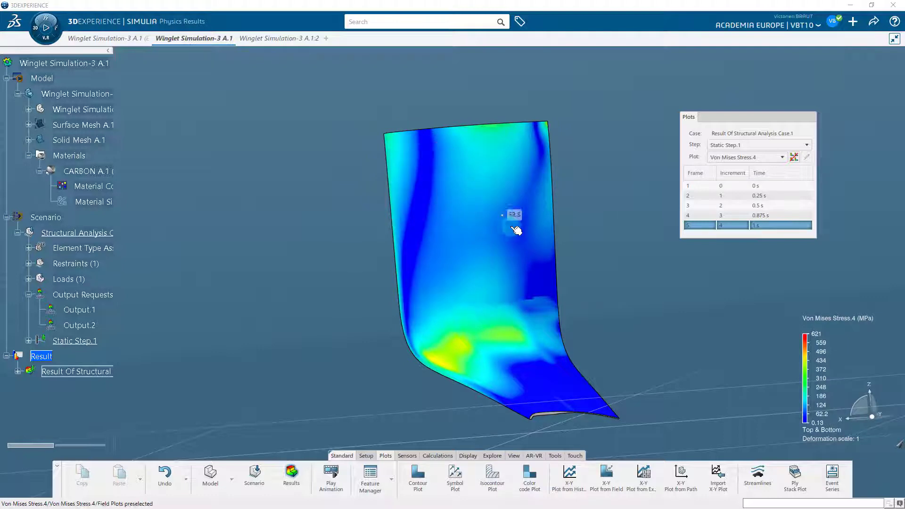
{"action": "left_click", "coordinate": [797, 481]}
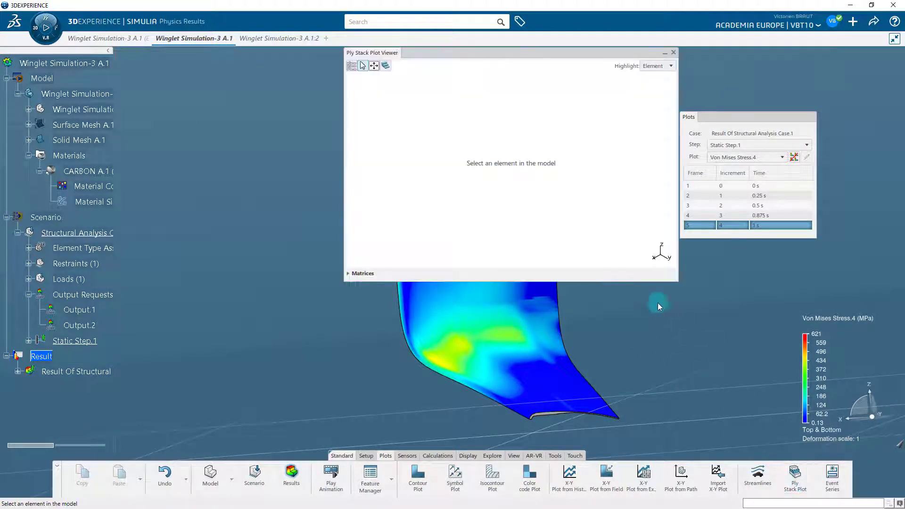
{"action": "left_click_drag", "start_coordinate": [504, 52], "coordinate": [720, 78]}
{"action": "left_click", "coordinate": [454, 339]}
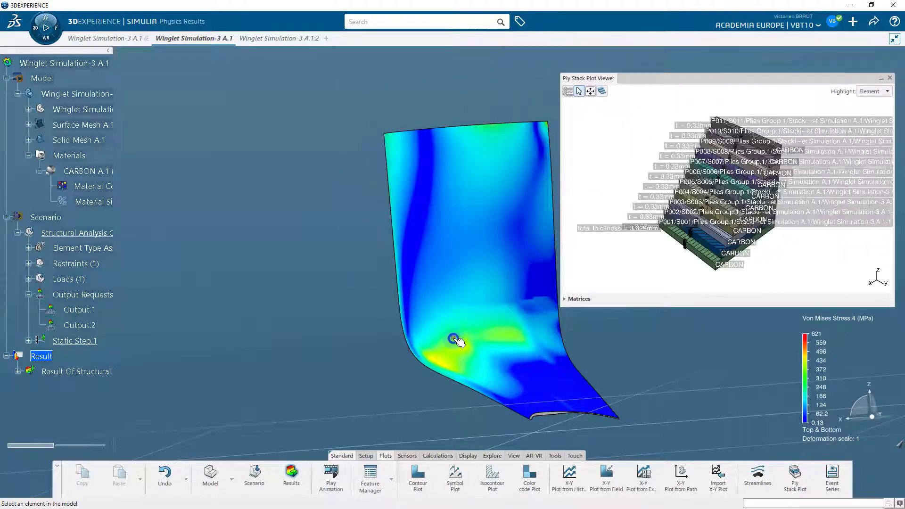
{"action": "middle_click_drag", "start_coordinate": [750, 249], "coordinate": [757, 186]}
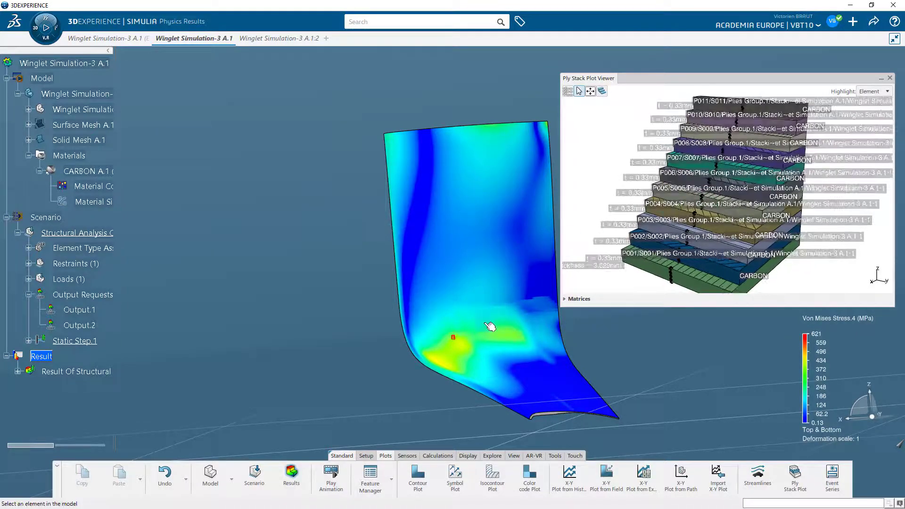
Step: Examine the ply stacks of elements on the winglet's lower flange, in the middle of its upright panel and at its upper corner
{"action": "left_click", "coordinate": [548, 393]}
{"action": "middle_click_drag", "start_coordinate": [751, 231], "coordinate": [769, 190]}
{"action": "left_click", "coordinate": [501, 219]}
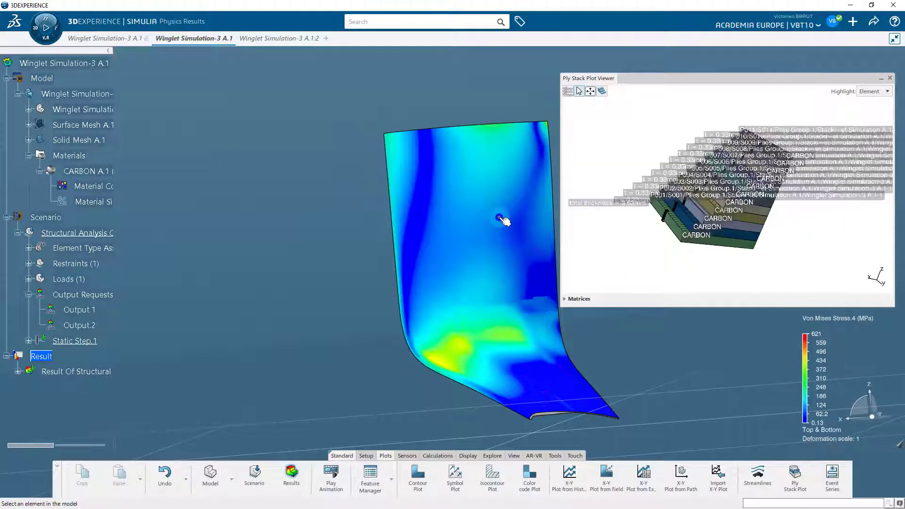
{"action": "middle_click_drag", "start_coordinate": [652, 222], "coordinate": [661, 252]}
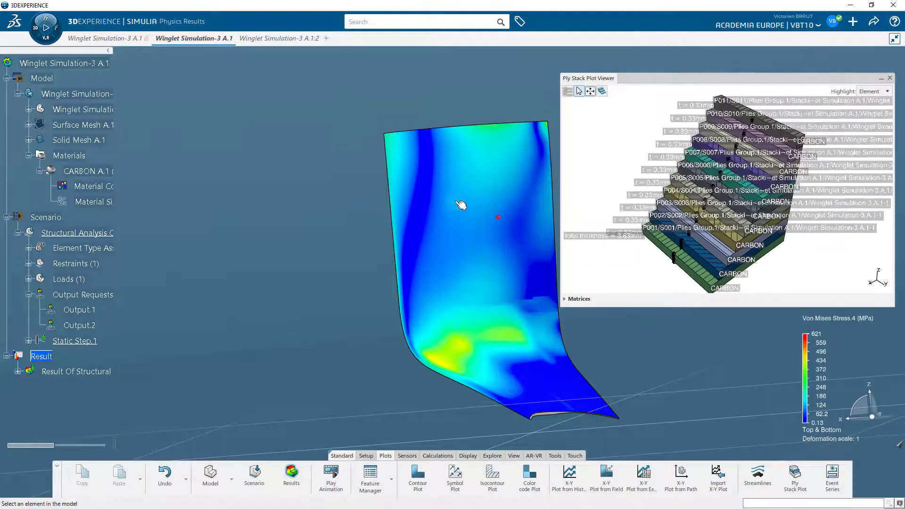
{"action": "left_click", "coordinate": [392, 146]}
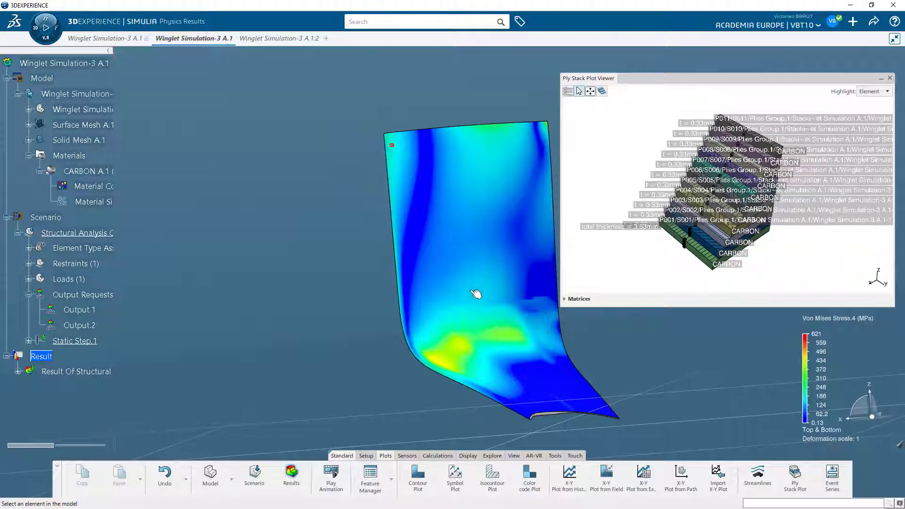
Step: Compare the ply stacks of elements from the winglet's bend to the lower flange tip, finishing with an element on the bend
{"action": "left_click", "coordinate": [465, 348]}
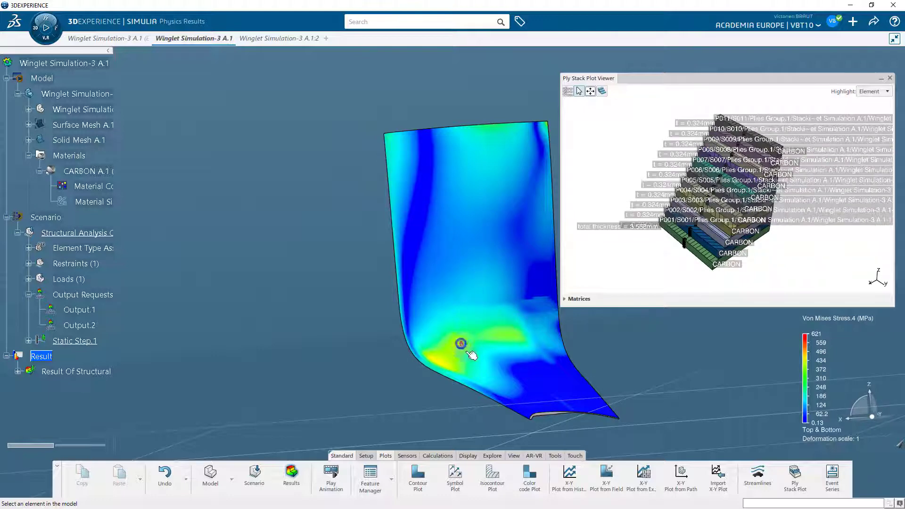
{"action": "left_click", "coordinate": [533, 376]}
{"action": "left_click", "coordinate": [588, 399]}
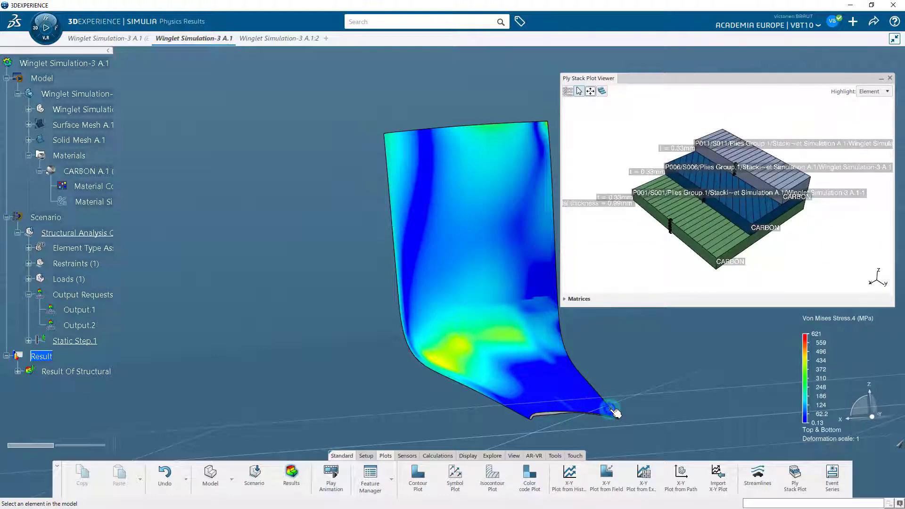
{"action": "left_click", "coordinate": [503, 397]}
{"action": "left_click", "coordinate": [469, 364]}
{"action": "left_click", "coordinate": [717, 286]}
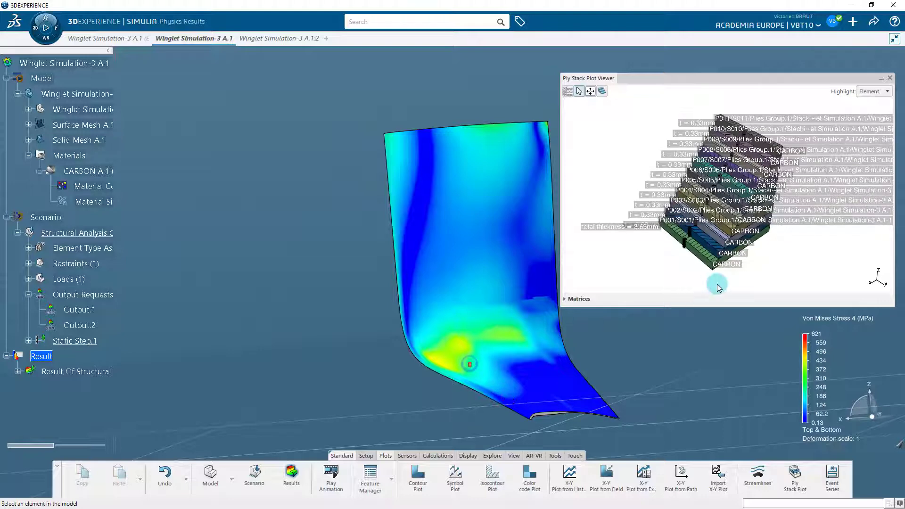
{"action": "middle_click_drag", "start_coordinate": [734, 275], "coordinate": [743, 255]}
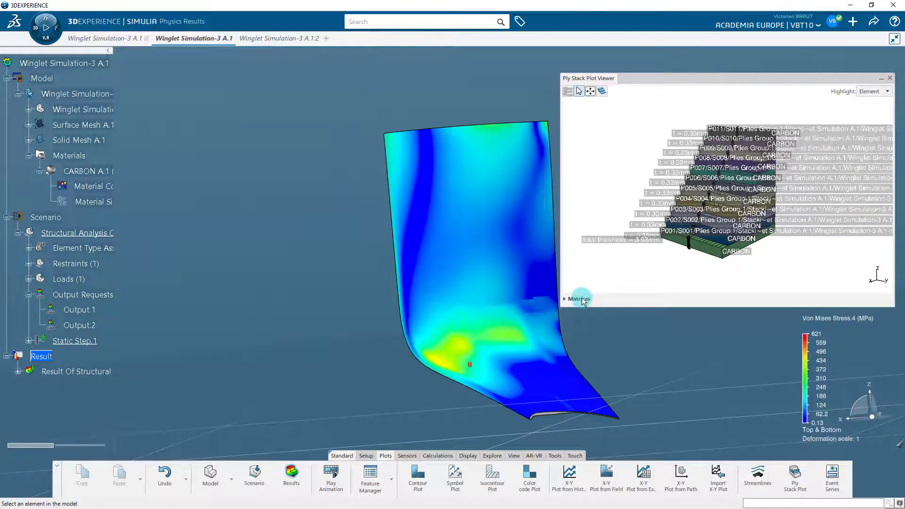
Step: Examine the selected element's stiffness and compliance matrices and close the ply stack viewer
{"action": "left_click", "coordinate": [581, 299]}
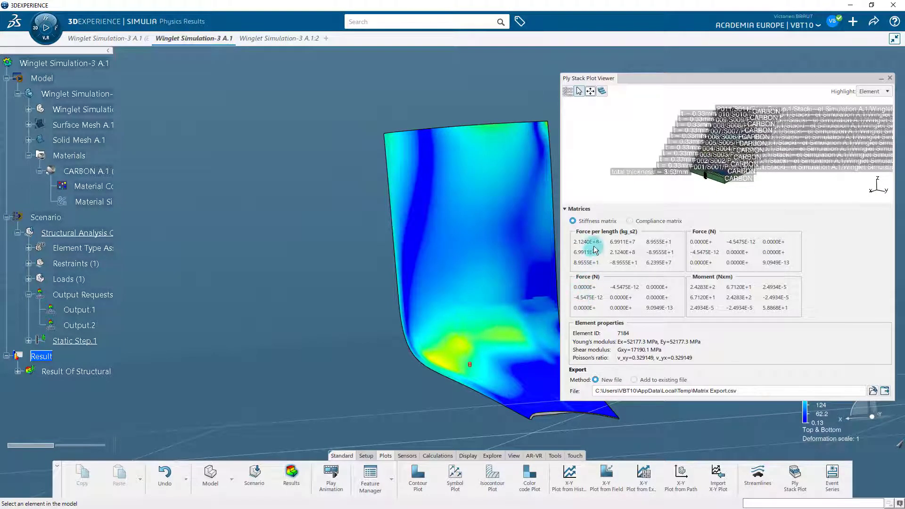
{"action": "left_click", "coordinate": [631, 222]}
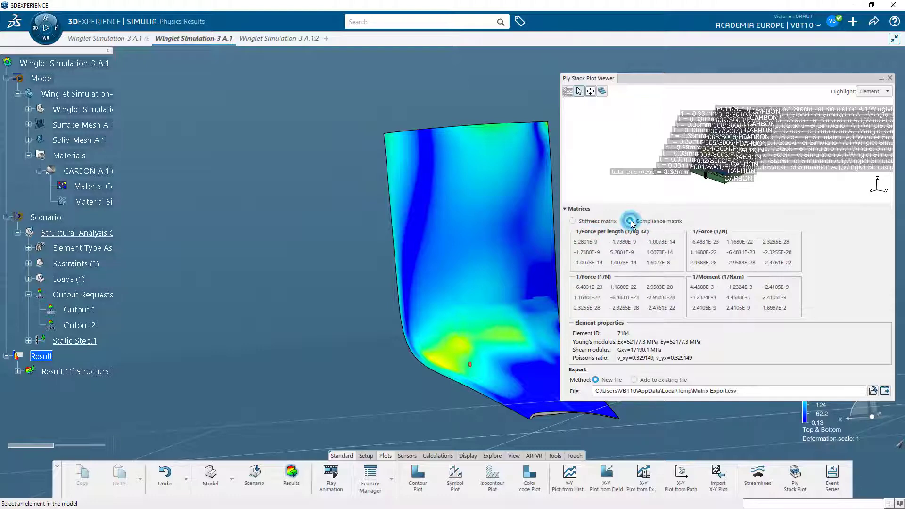
{"action": "left_click", "coordinate": [574, 221]}
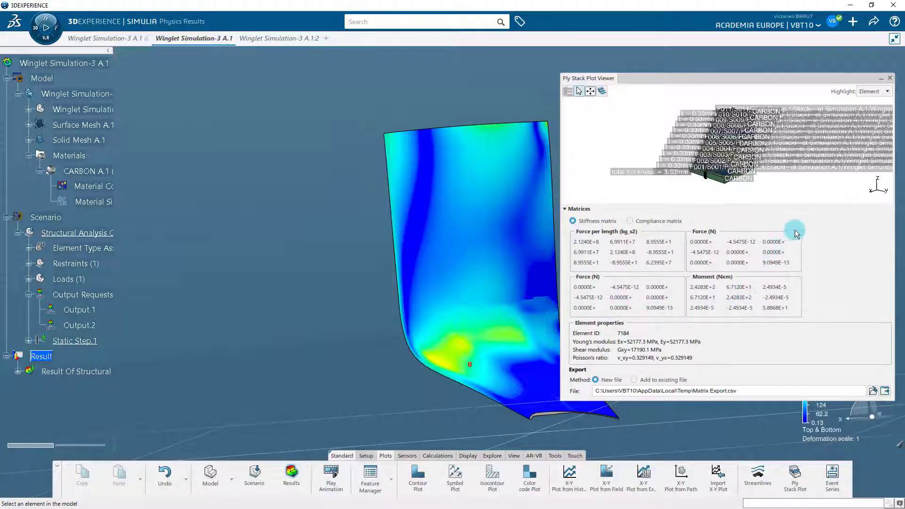
{"action": "left_click", "coordinate": [891, 79]}
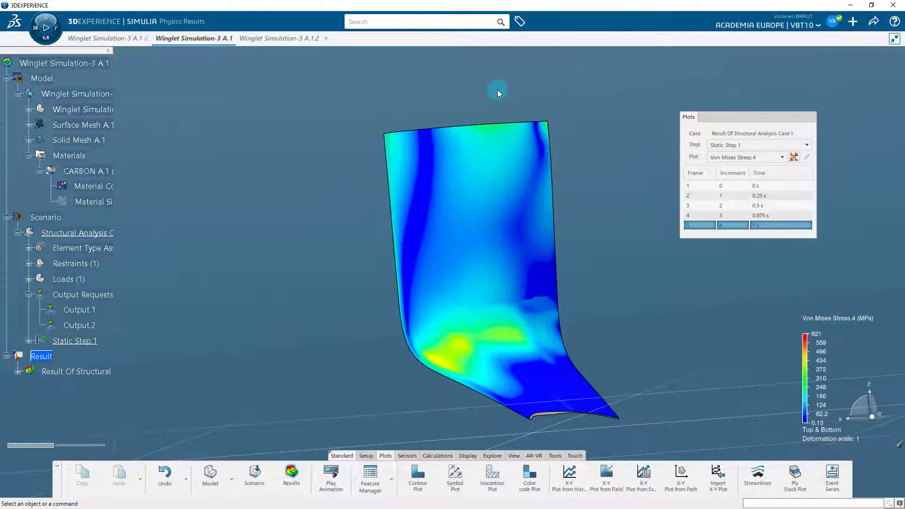